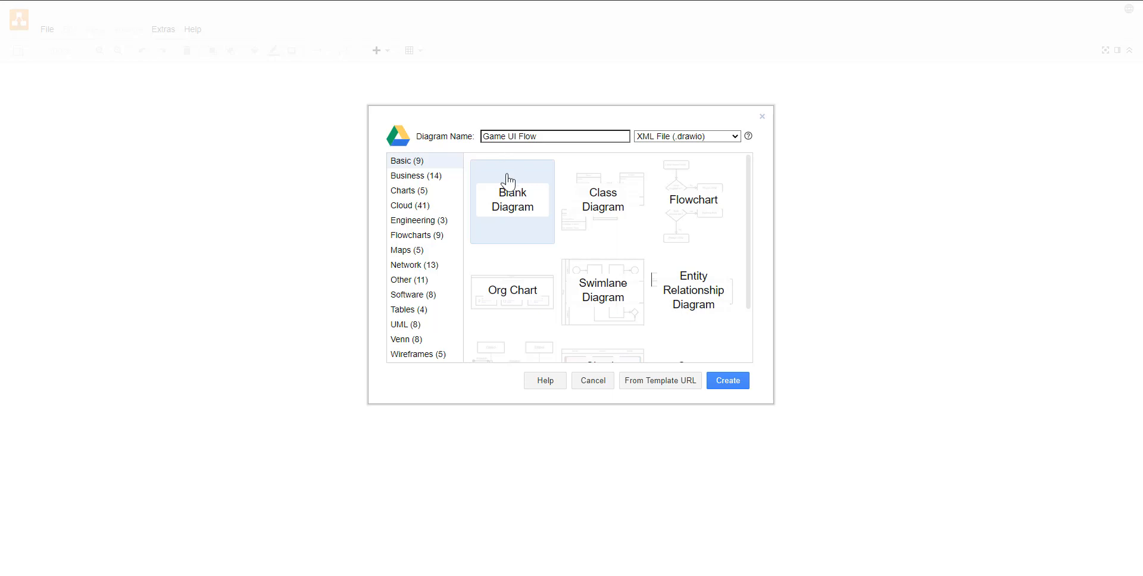
Create the blank Game UI Flow diagram and add a plain rectangle, enlarged upward and to the left as a screen frame.
left_click(724, 387)
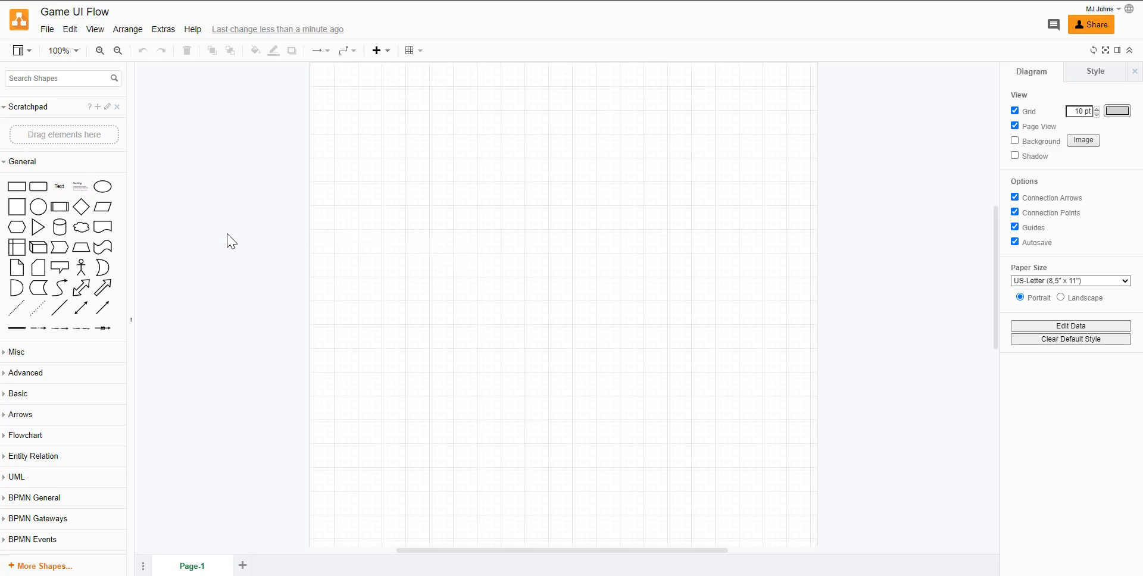
left_click(16, 187)
left_click_drag(560, 289, 560, 259)
left_click_drag(525, 291, 483, 291)
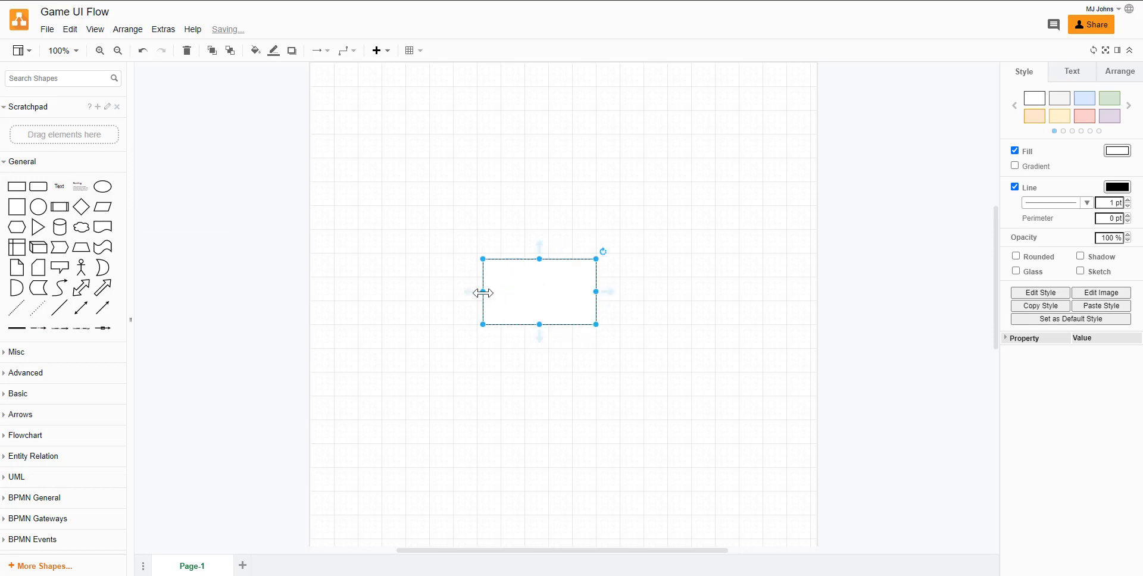
left_click(551, 382)
Add a rounded rectangle inside the upper part of the frame and label it Start.
mouse_move(22, 194)
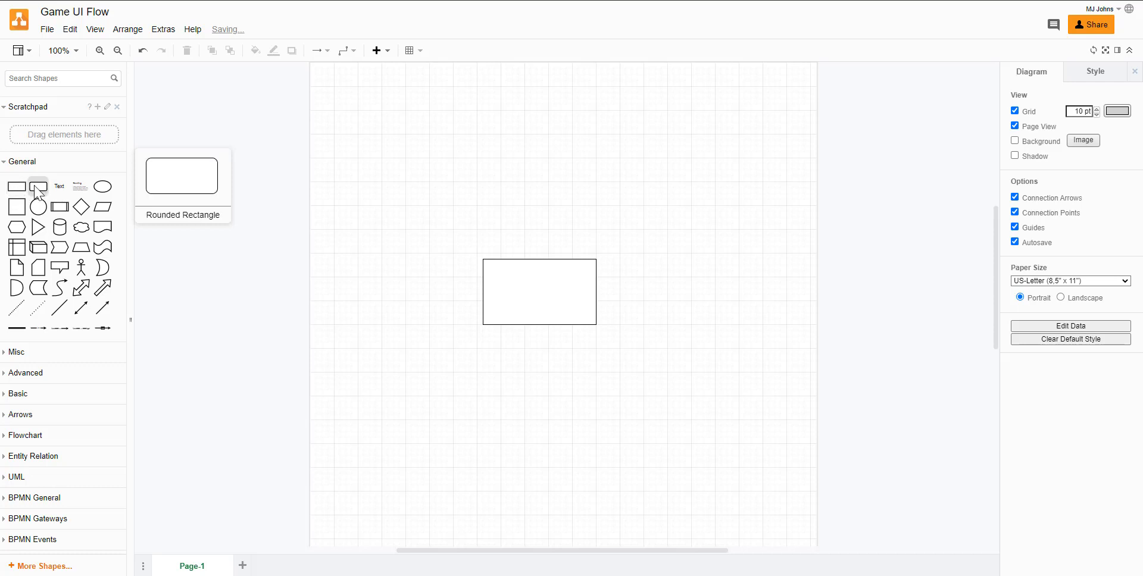
left_click(39, 186)
left_click_drag(557, 307, 535, 294)
double_click(533, 278)
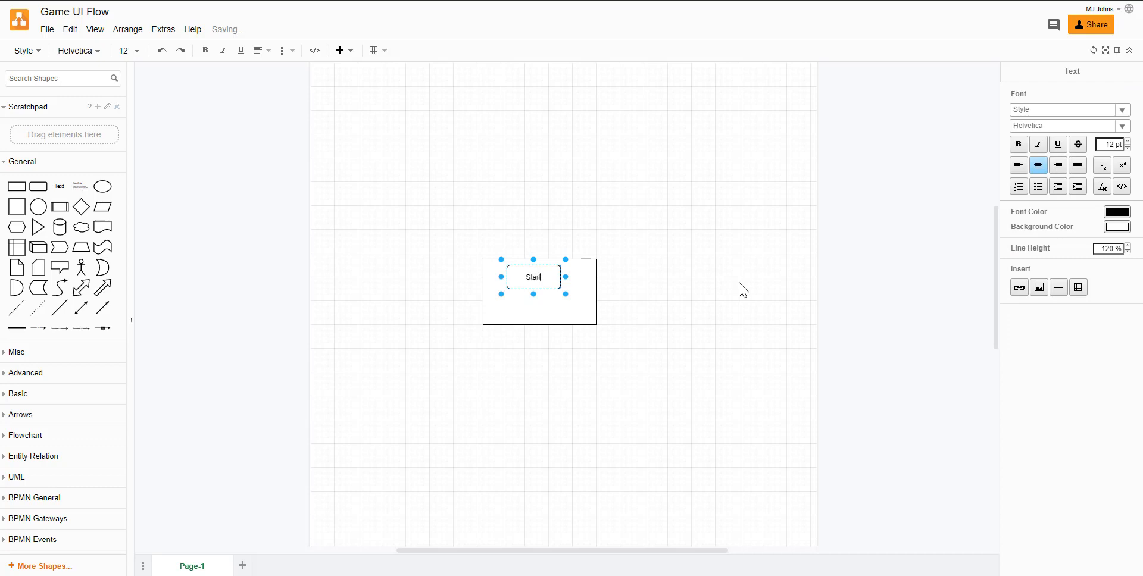
left_click(719, 327)
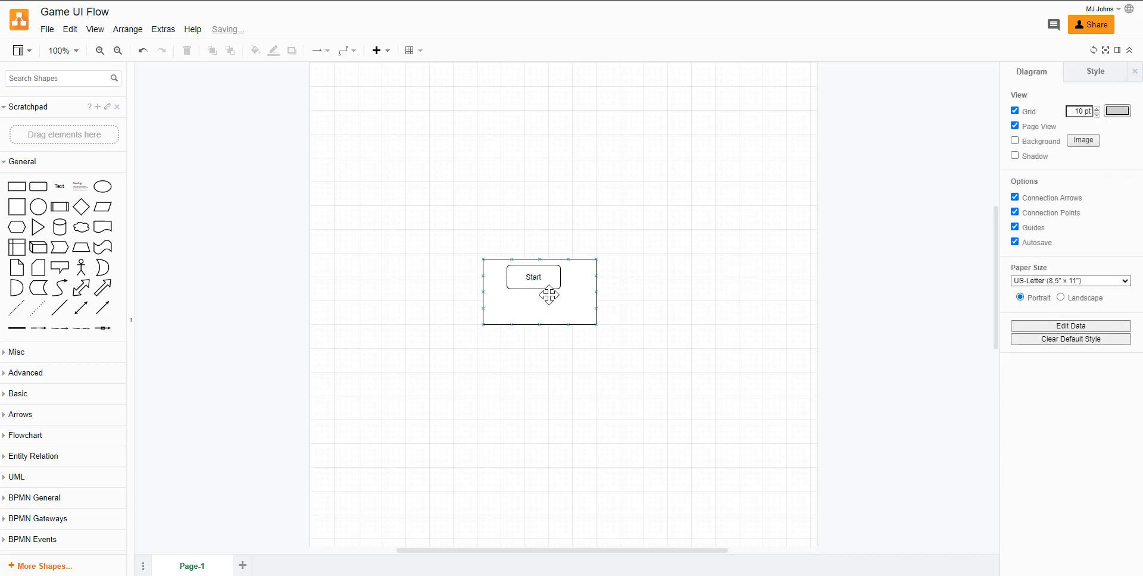
Extend the frame downward and center the Start button horizontally in its upper part.
left_click(539, 325)
left_click_drag(540, 325, 539, 348)
left_click(616, 384)
mouse_move(555, 283)
left_mouse_down()
mouse_move(574, 296)
mouse_move(560, 295)
left_mouse_up()
left_click(605, 348)
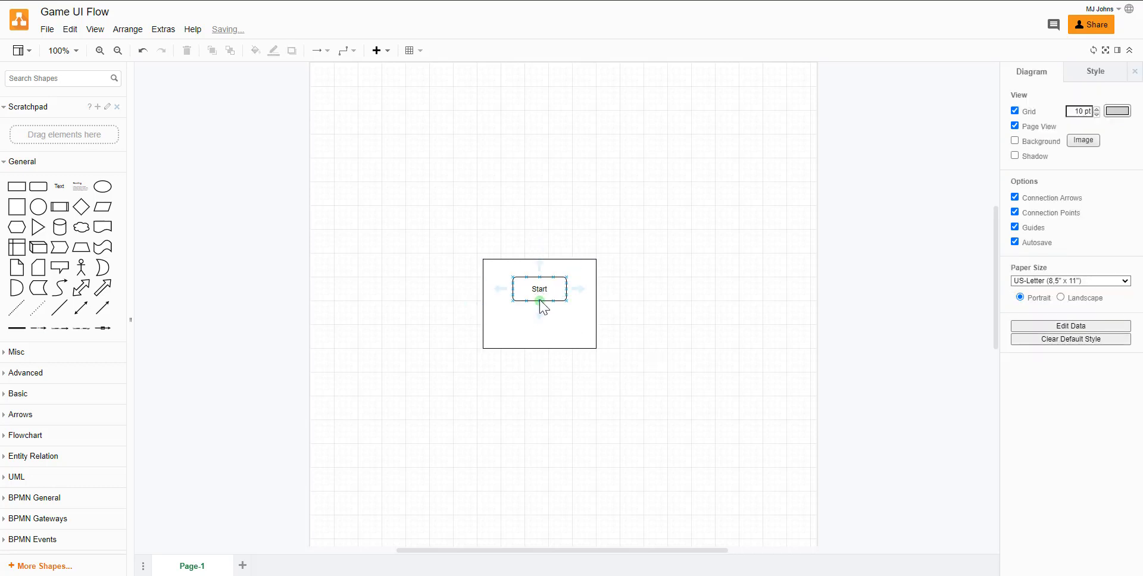
Reduce the height of the Start button slightly from its lower edge, keeping its label.
left_click(590, 315)
left_click(540, 298)
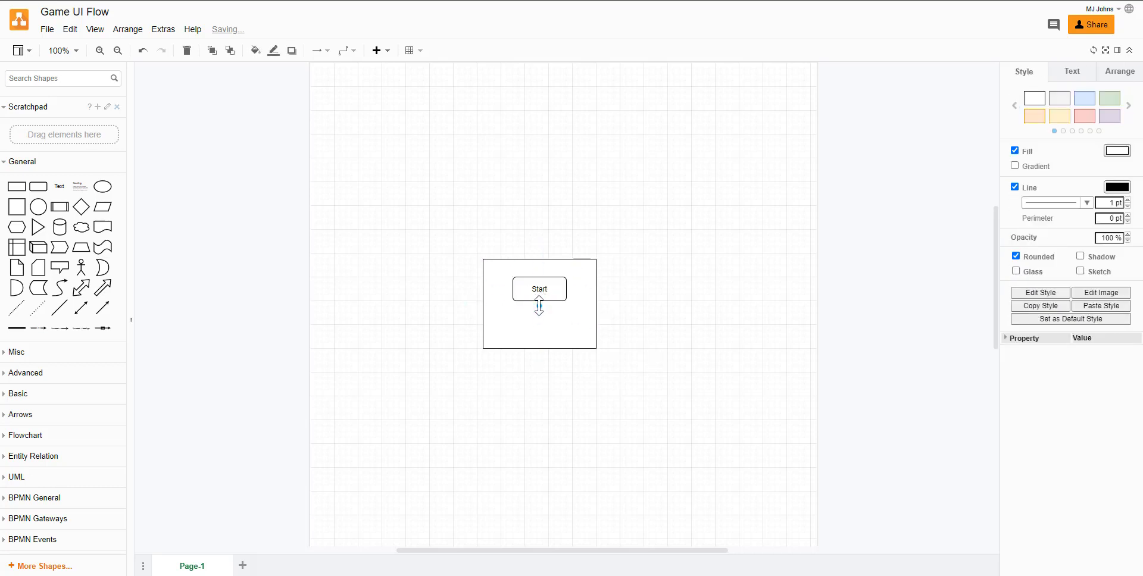
left_click_drag(542, 300, 542, 298)
double_click(555, 288)
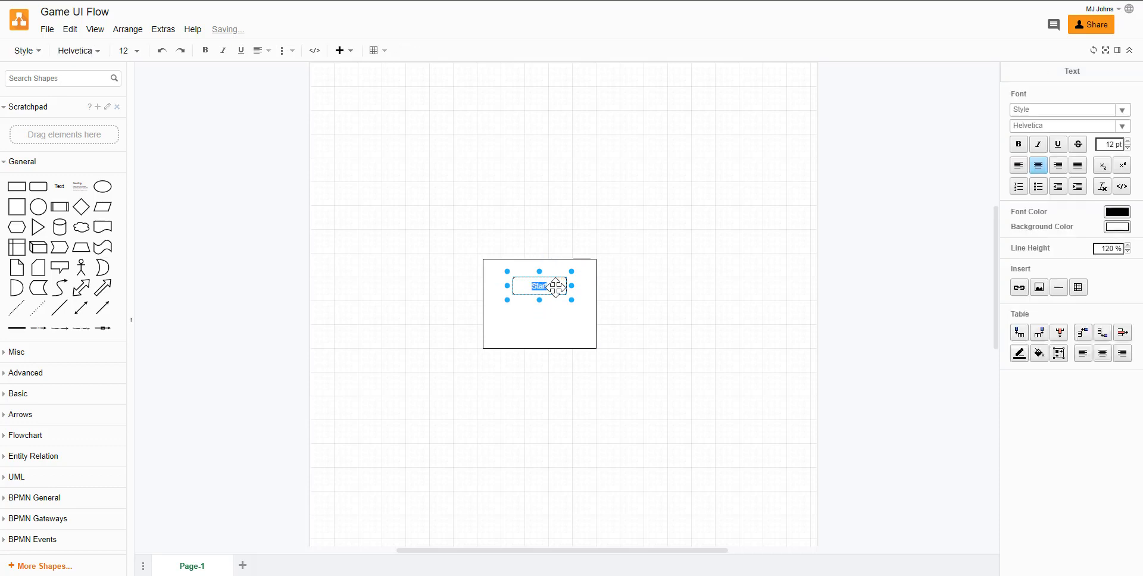
left_click(729, 282)
Duplicate the Start button, align the copy directly below it and label it Options.
left_click(546, 286)
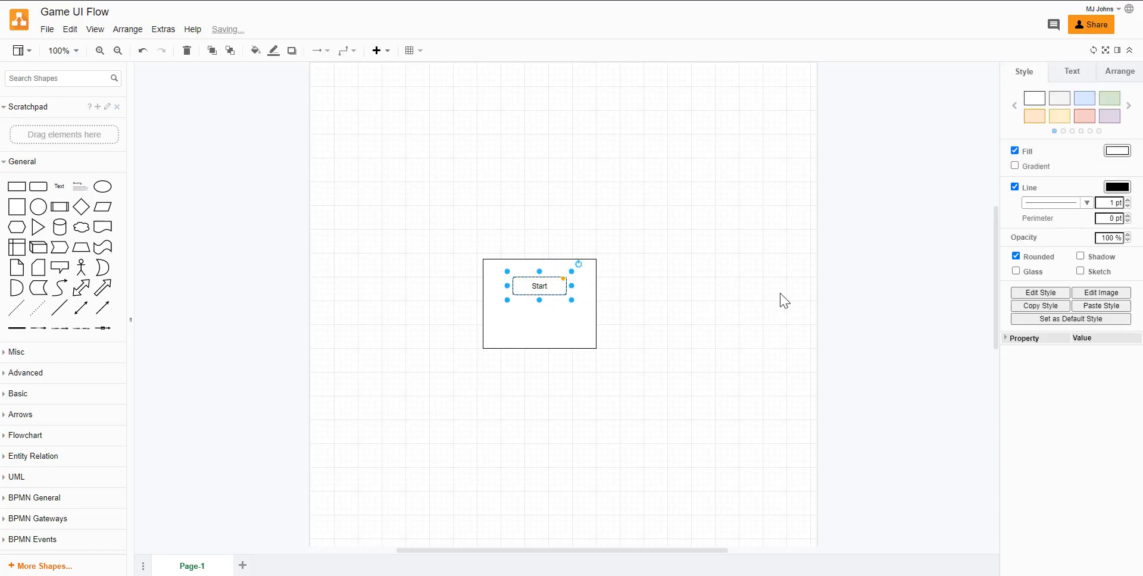
left_click_drag(551, 293, 553, 313)
double_click(543, 310)
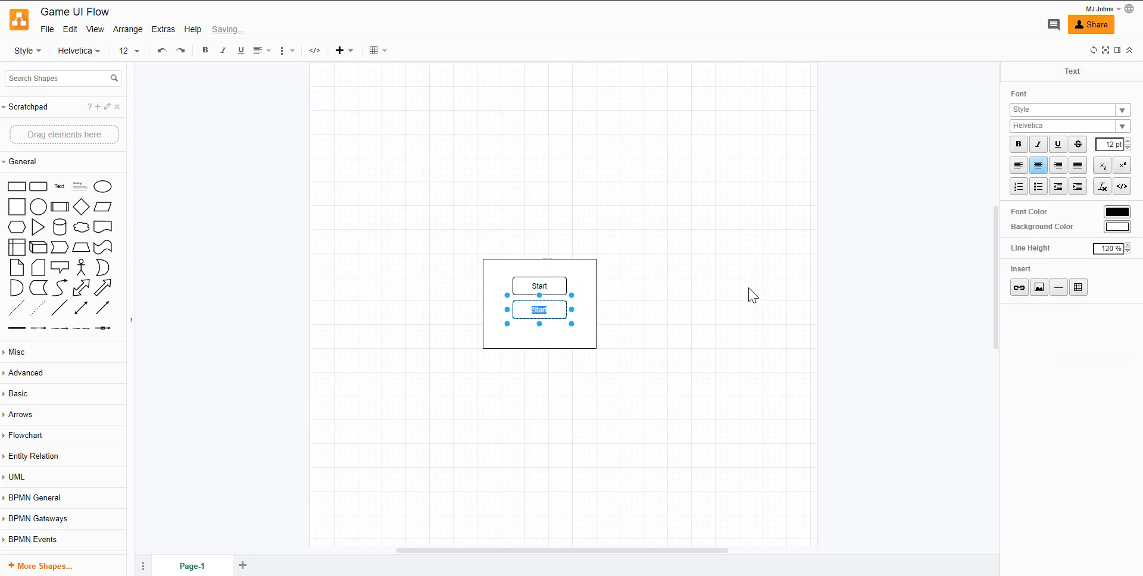
type("Options")
left_click(746, 332)
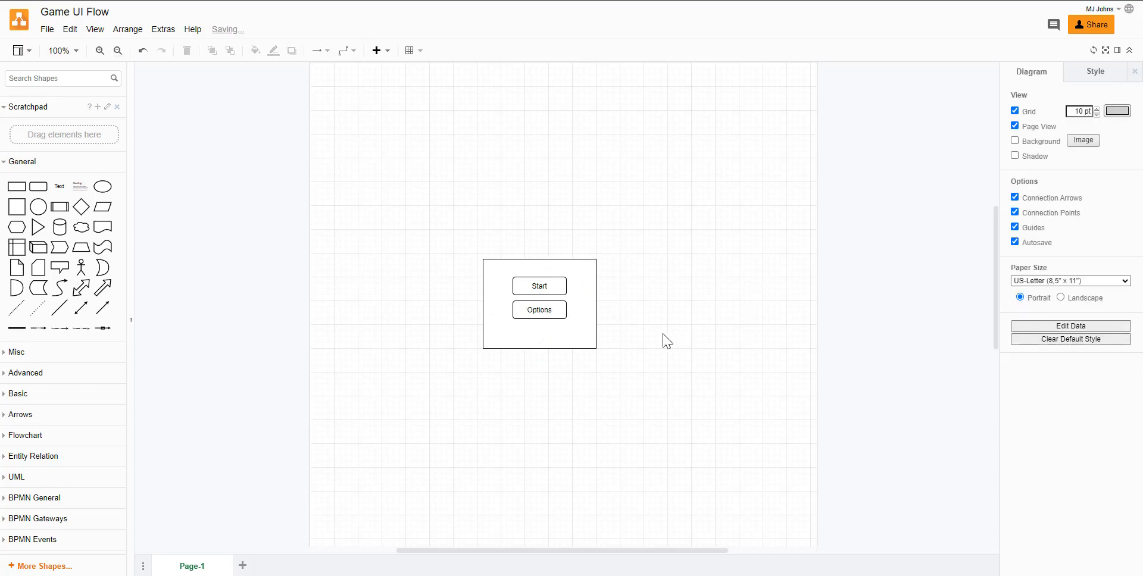
Duplicate the Options button, align the copy directly below it and label it Exit.
left_click(547, 310)
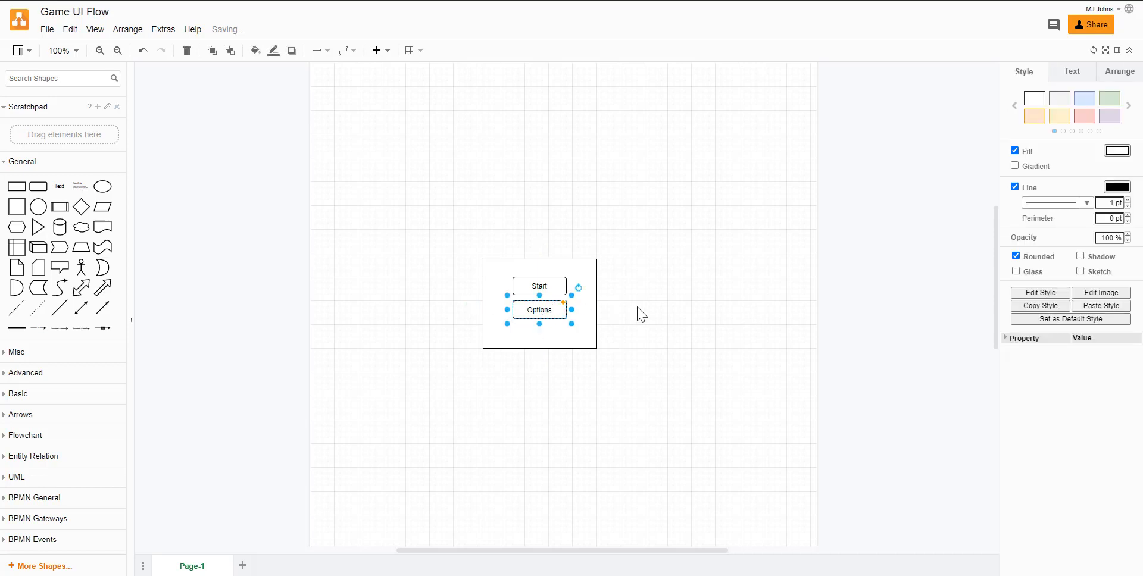
left_click_drag(549, 310, 547, 335)
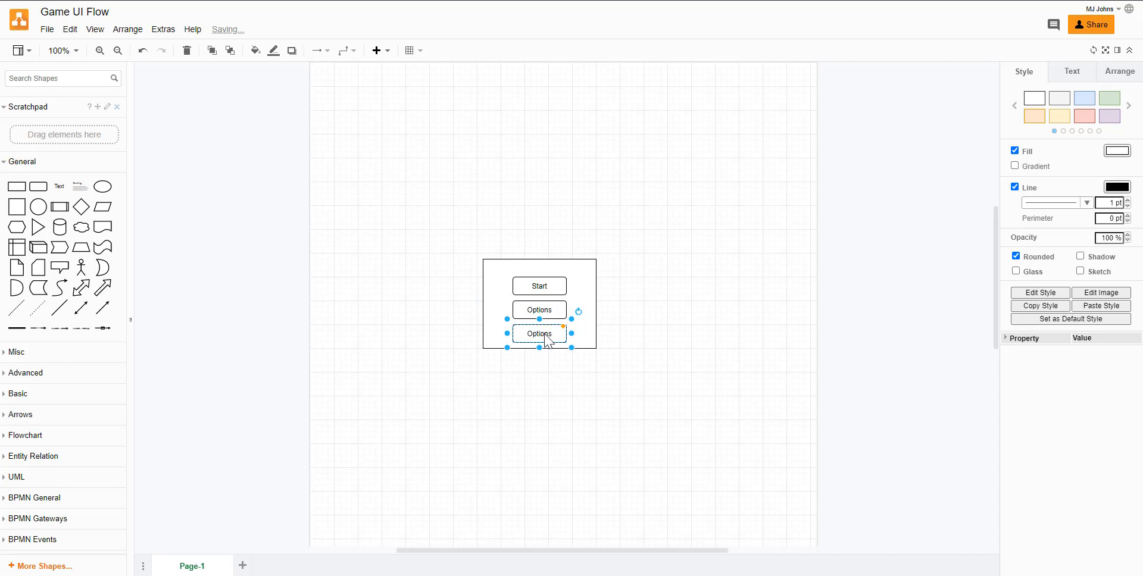
double_click(549, 341)
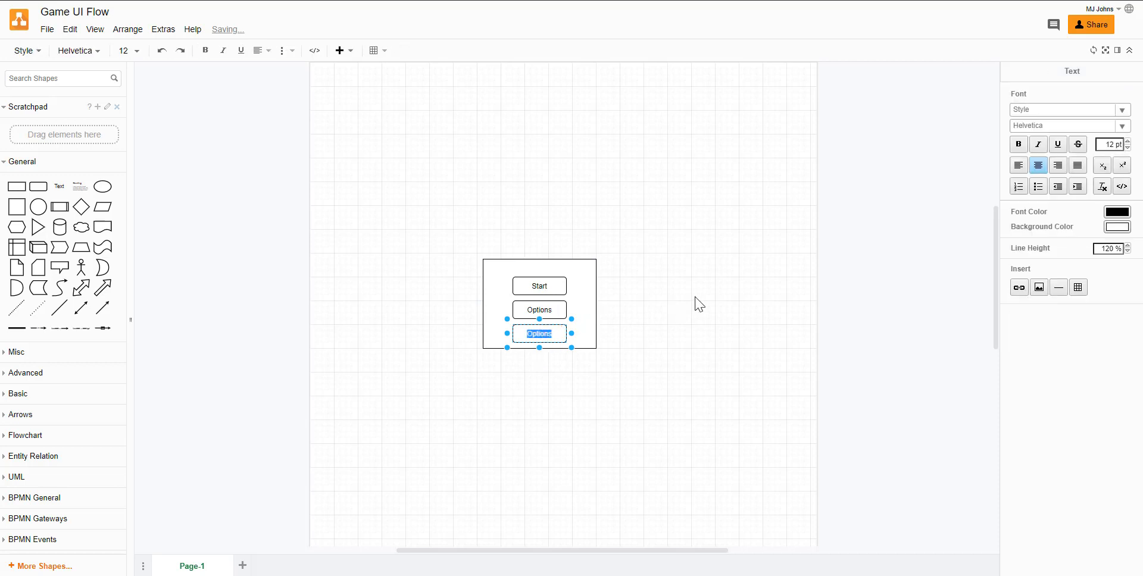
type("Exit")
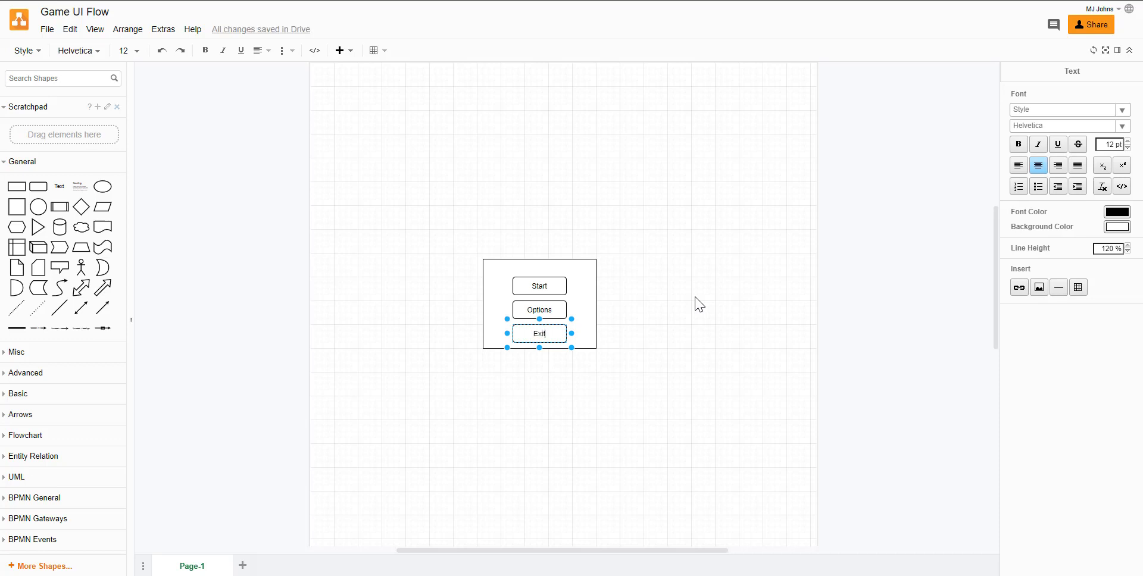
left_click(649, 440)
Extend the menu frame slightly below the Exit button and move the frame with all three buttons up and to the left.
left_click(576, 336)
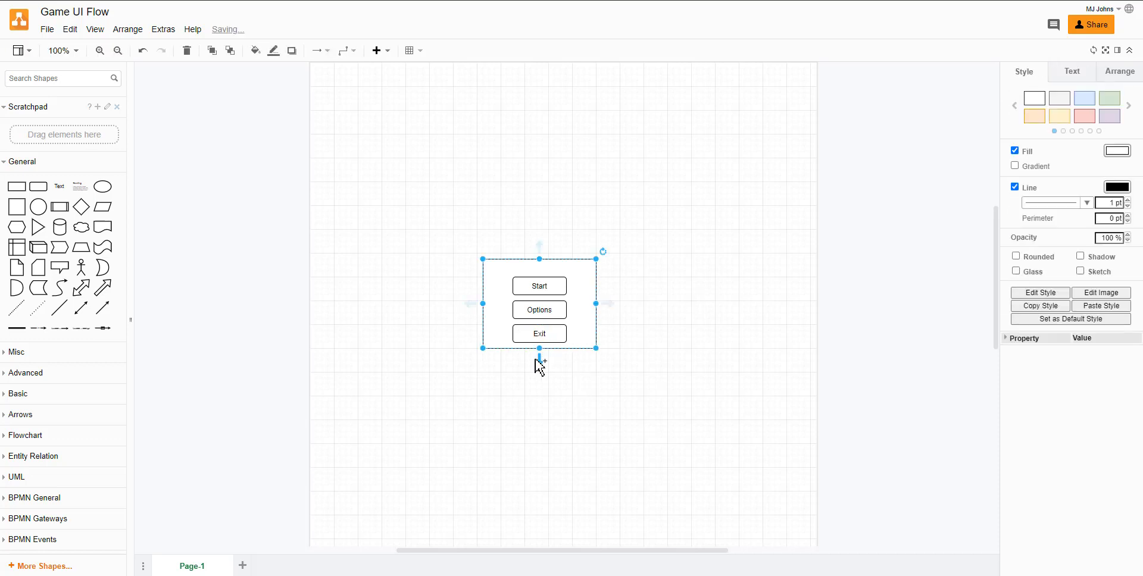
left_click_drag(539, 352, 539, 364)
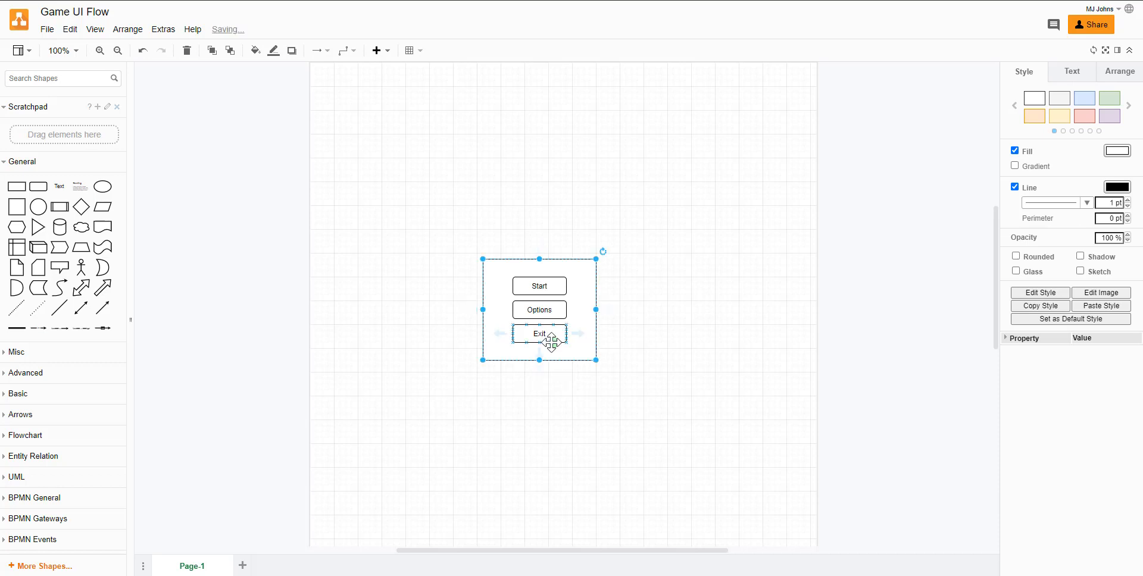
left_click(567, 427)
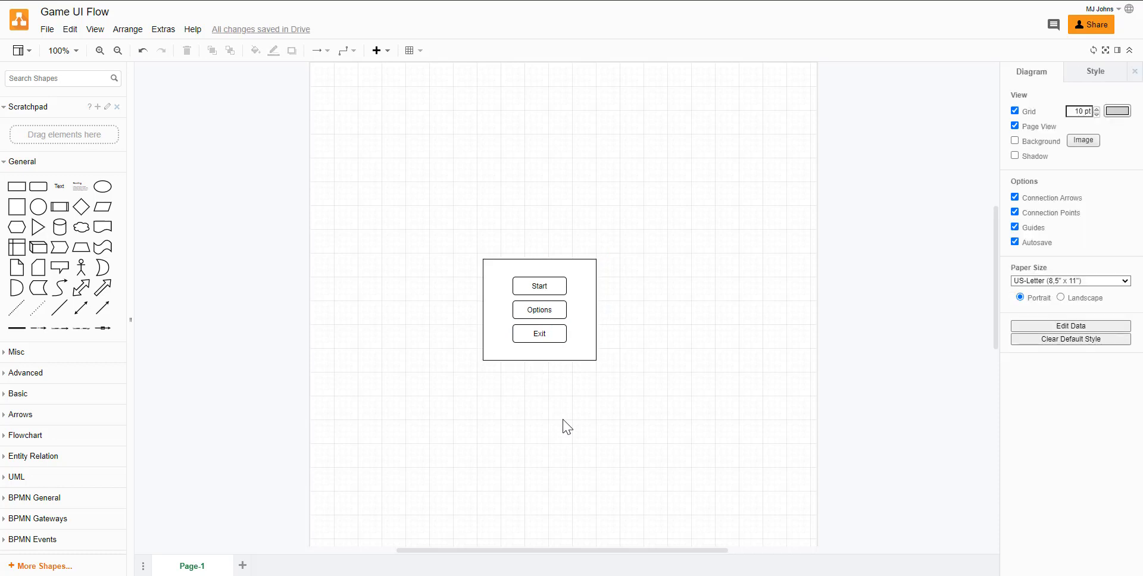
left_click_drag(647, 409, 444, 210)
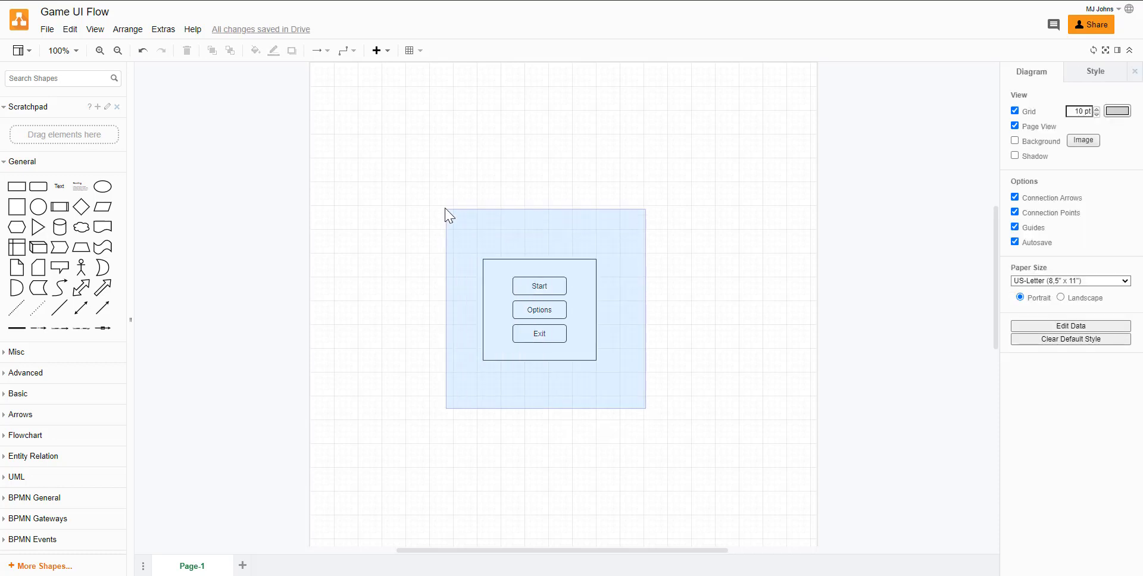
left_click_drag(492, 271, 404, 221)
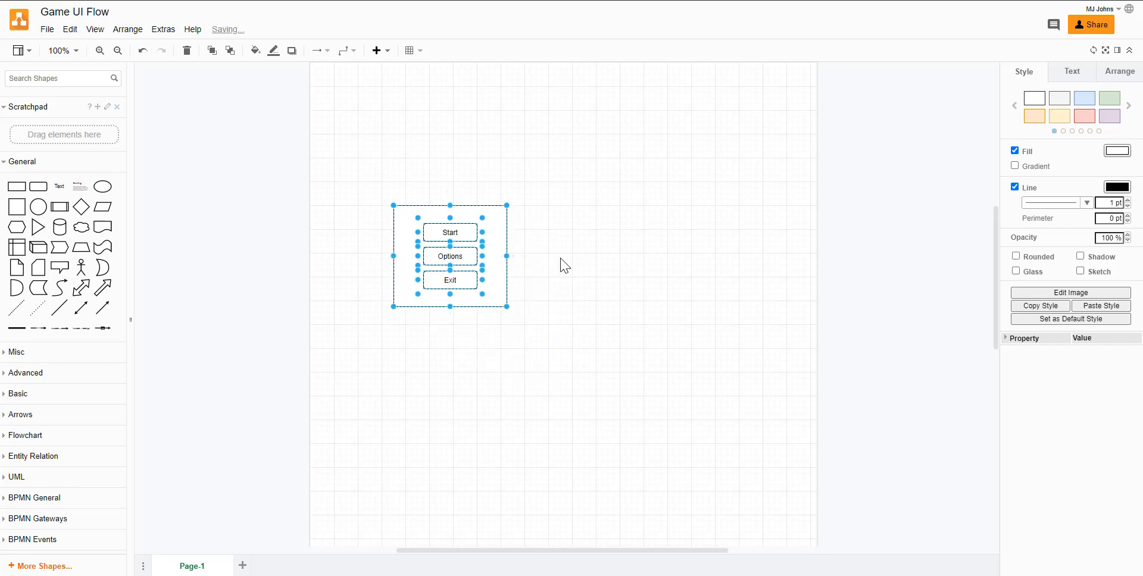
left_click(567, 267)
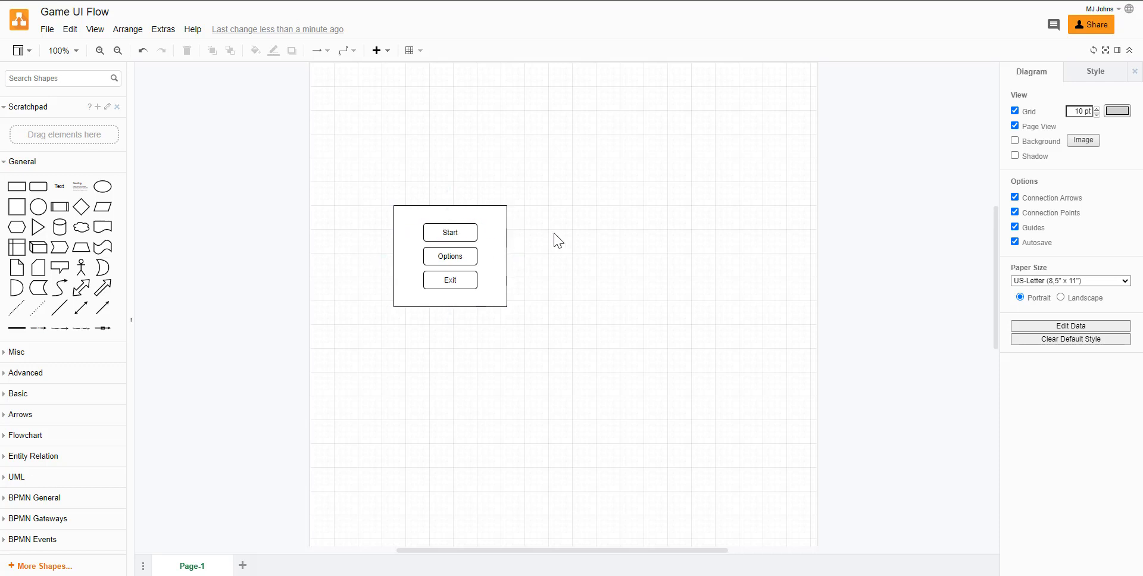
Duplicate the menu frame without its buttons and place the copy beside it on the right, aligned at the top.
left_click(396, 211)
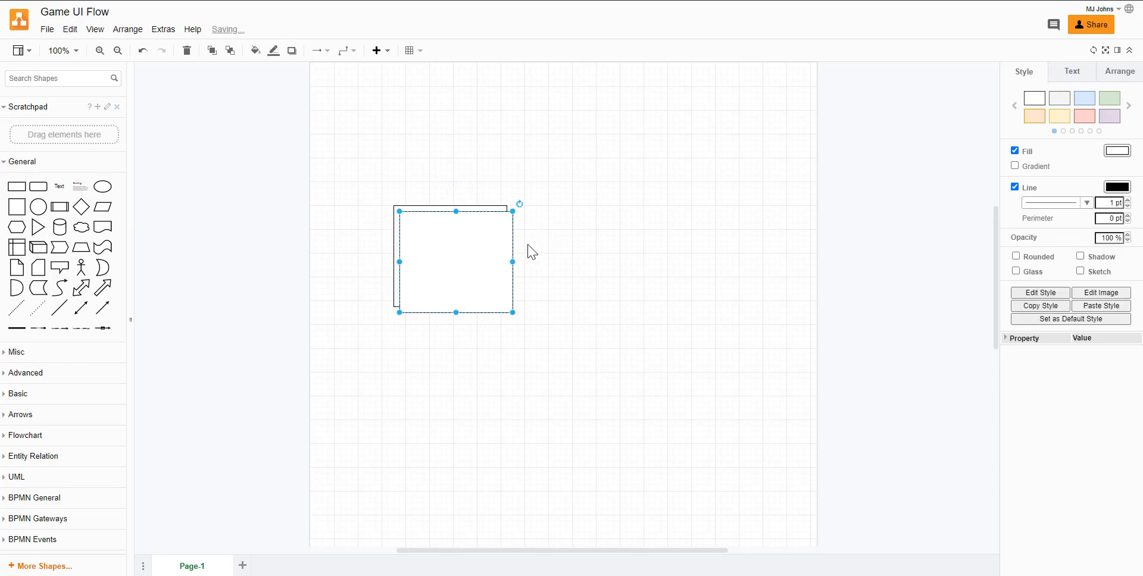
left_click_drag(479, 268, 608, 276)
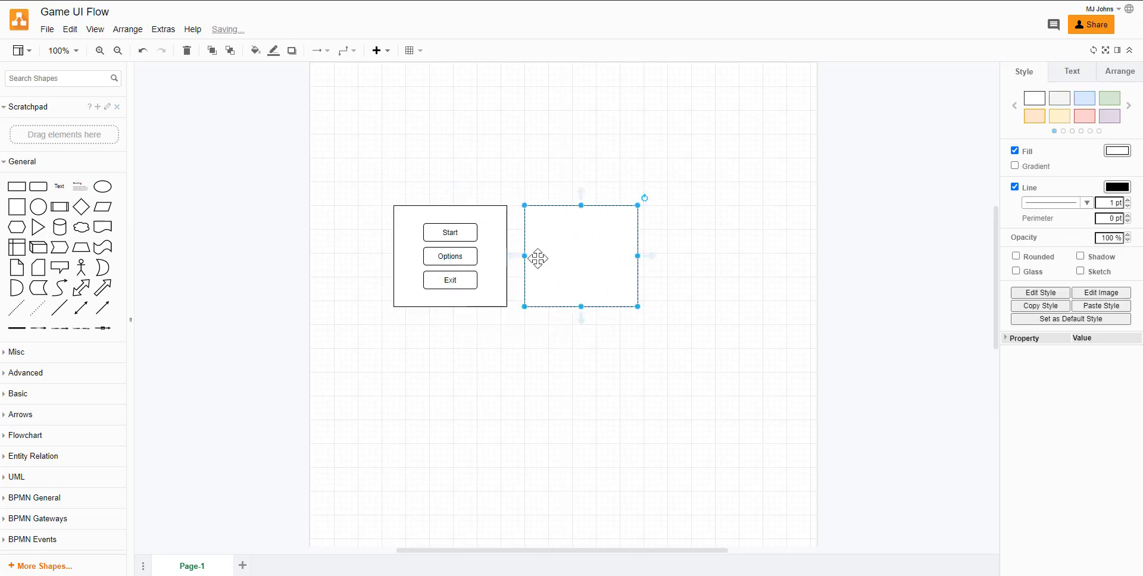
mouse_move(407, 228)
left_click(333, 275)
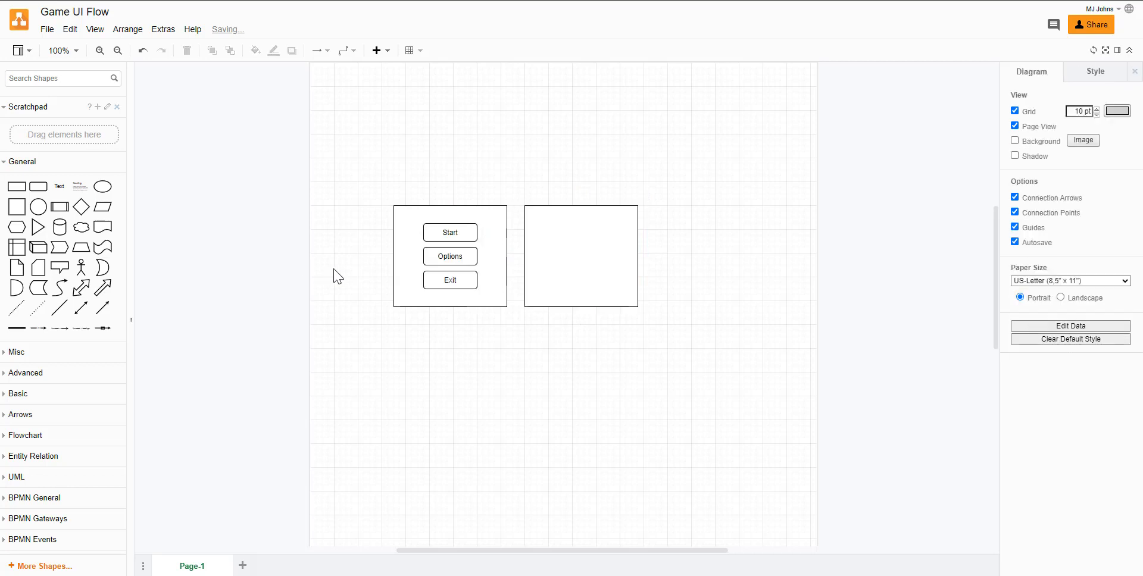
Move the empty frame further right of the menu screen and connect the Start button to its left side with an arrow.
left_click(399, 213)
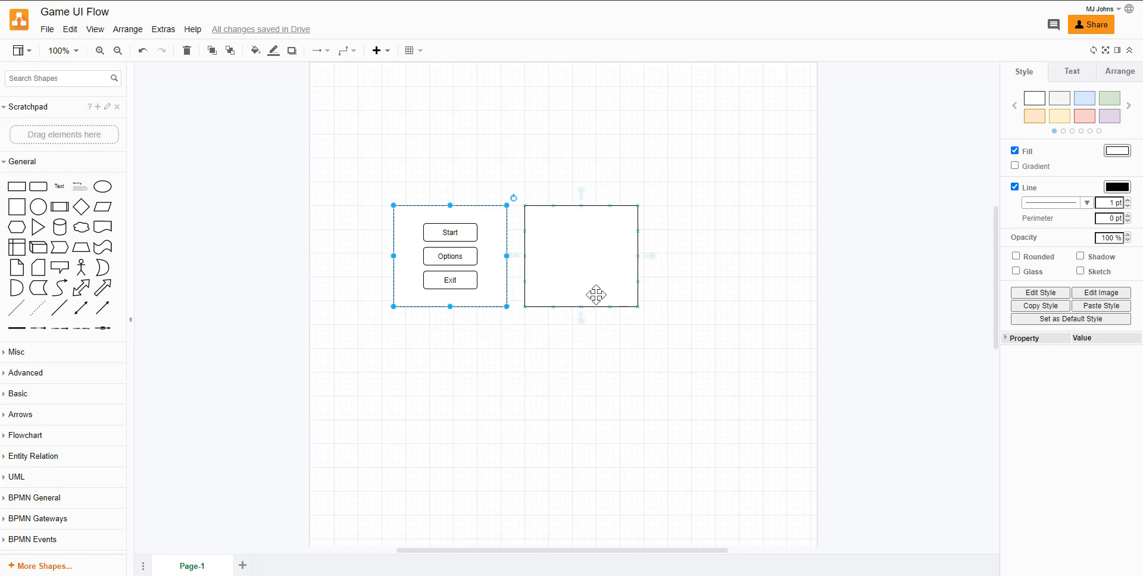
left_click(571, 286)
left_click_drag(584, 296, 641, 296)
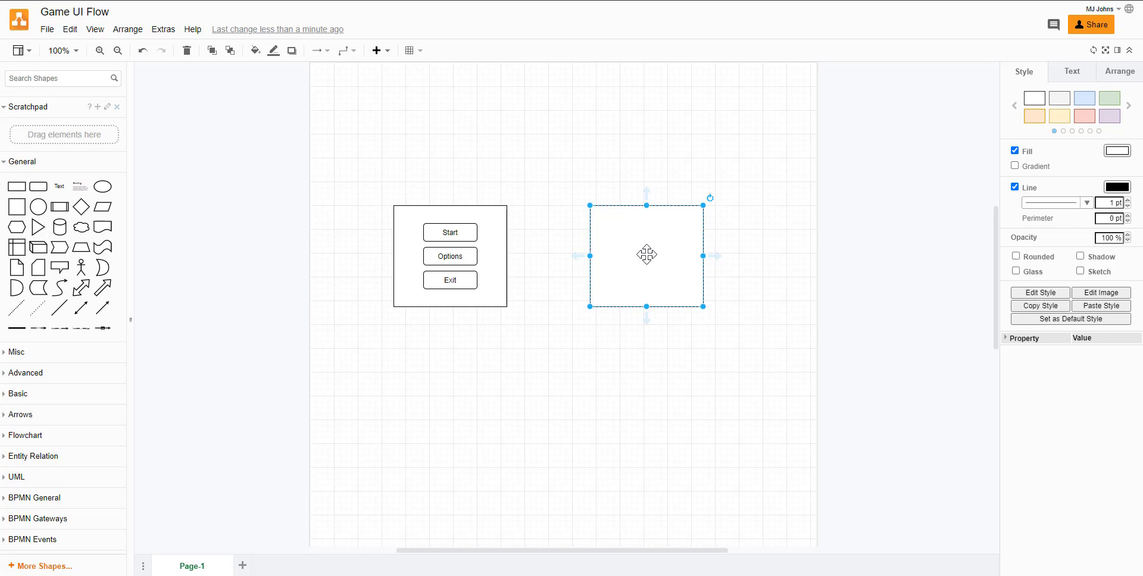
left_click_drag(663, 265, 646, 273)
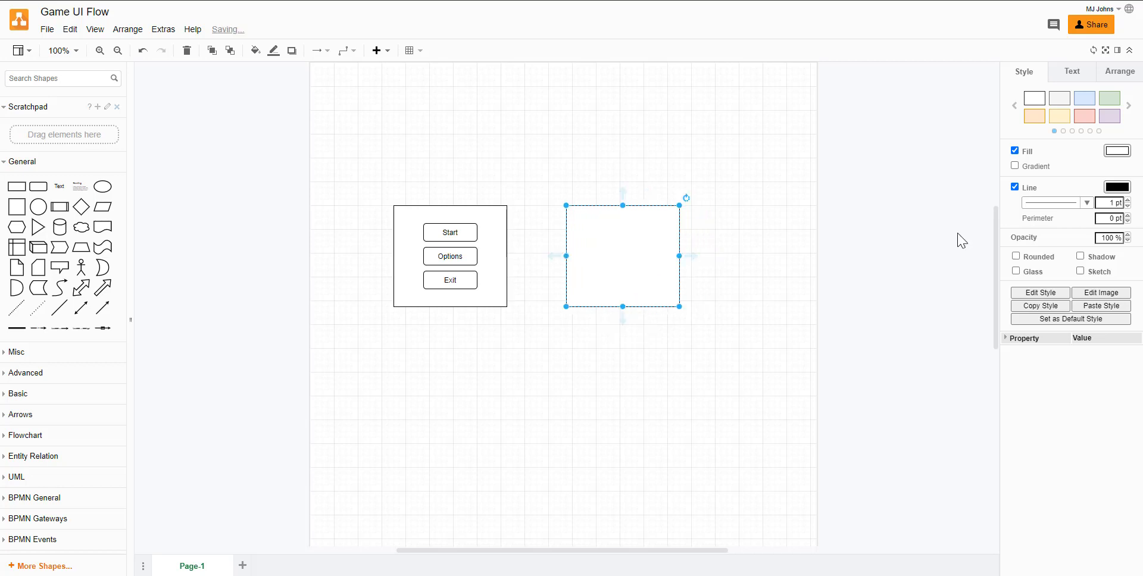
left_click(737, 274)
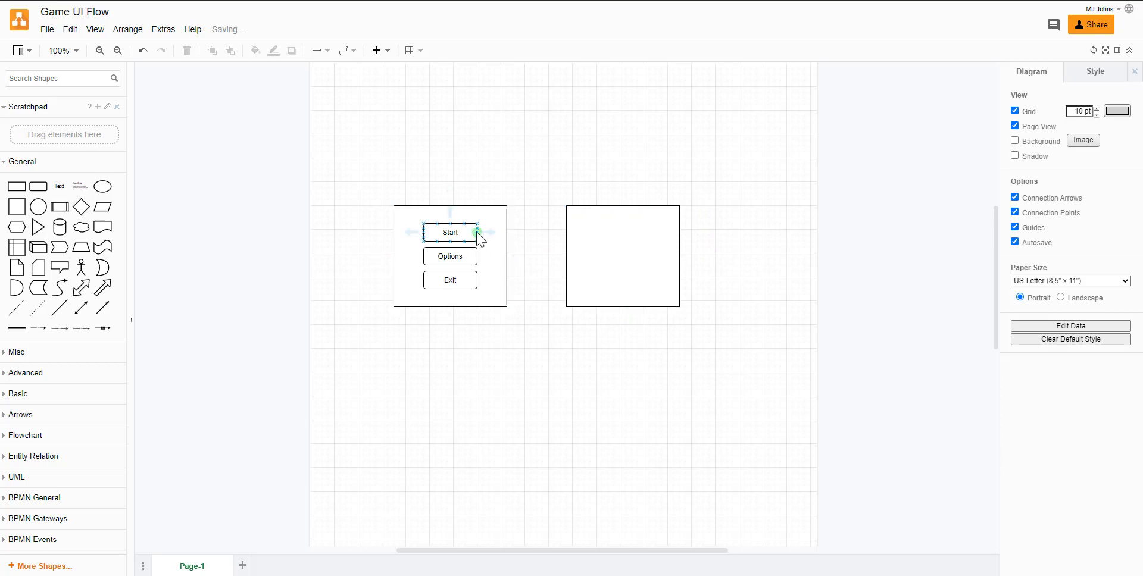
left_click_drag(481, 240, 568, 257)
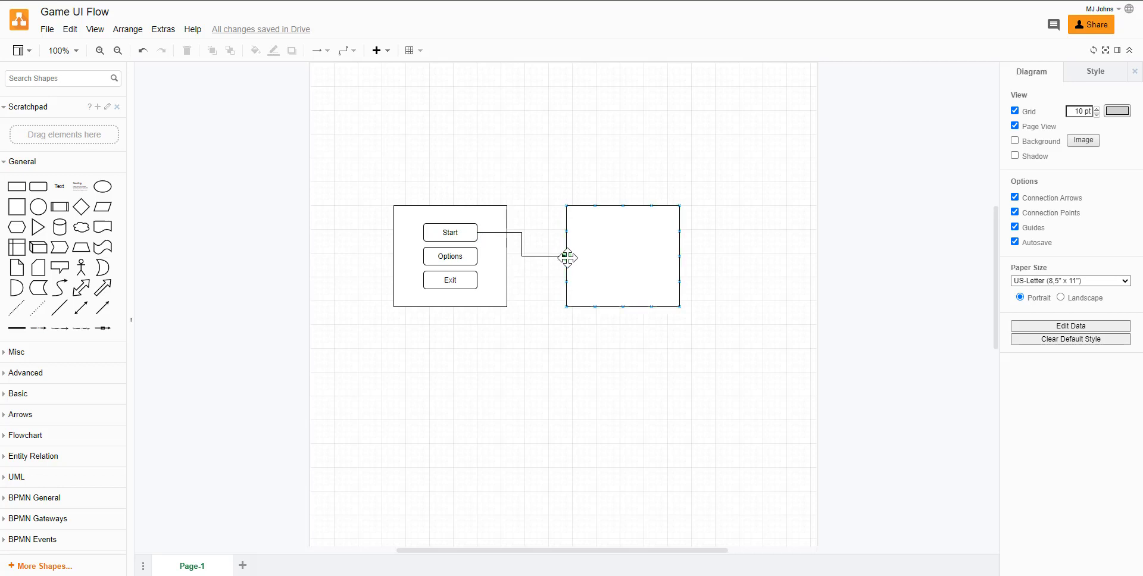
left_click(565, 361)
Copy the Options button into the upper part of the second frame, centered, and label it New Game.
left_click(427, 261)
left_click(427, 260)
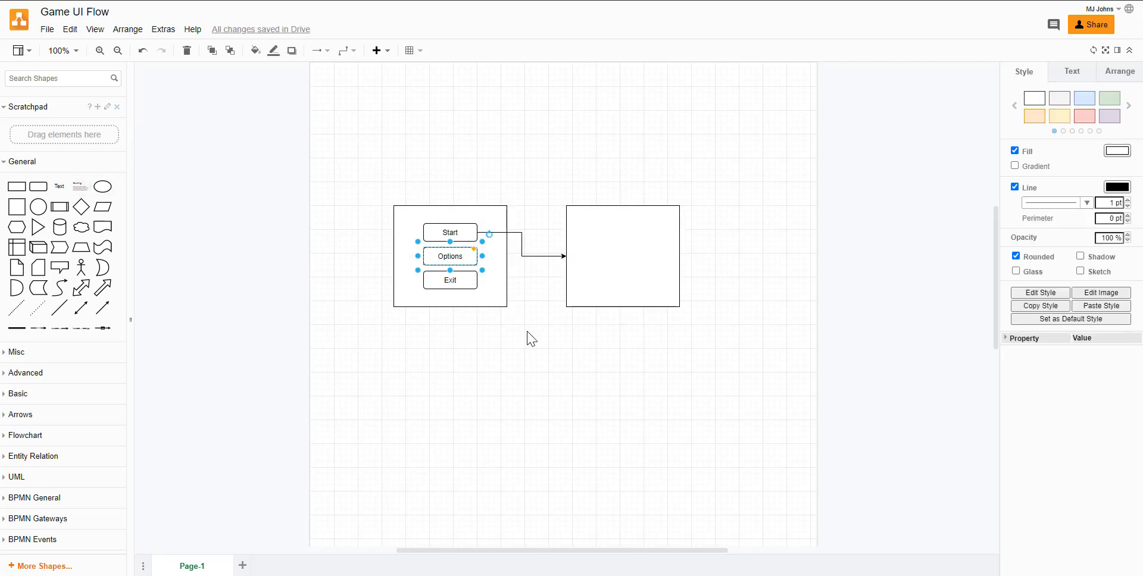
left_click_drag(453, 255, 623, 238)
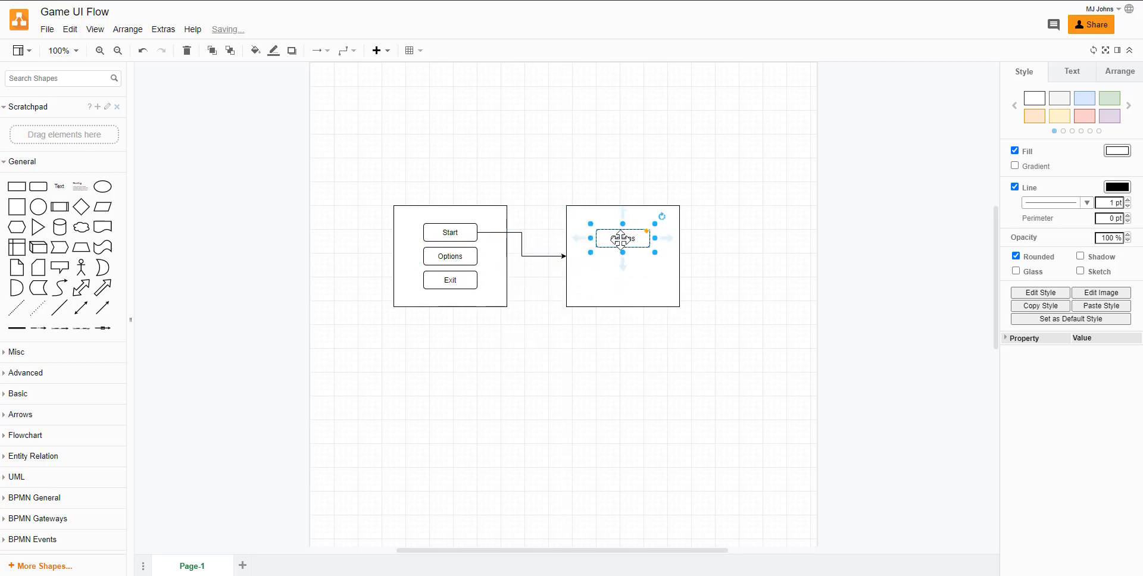
double_click(623, 239)
type("New Game")
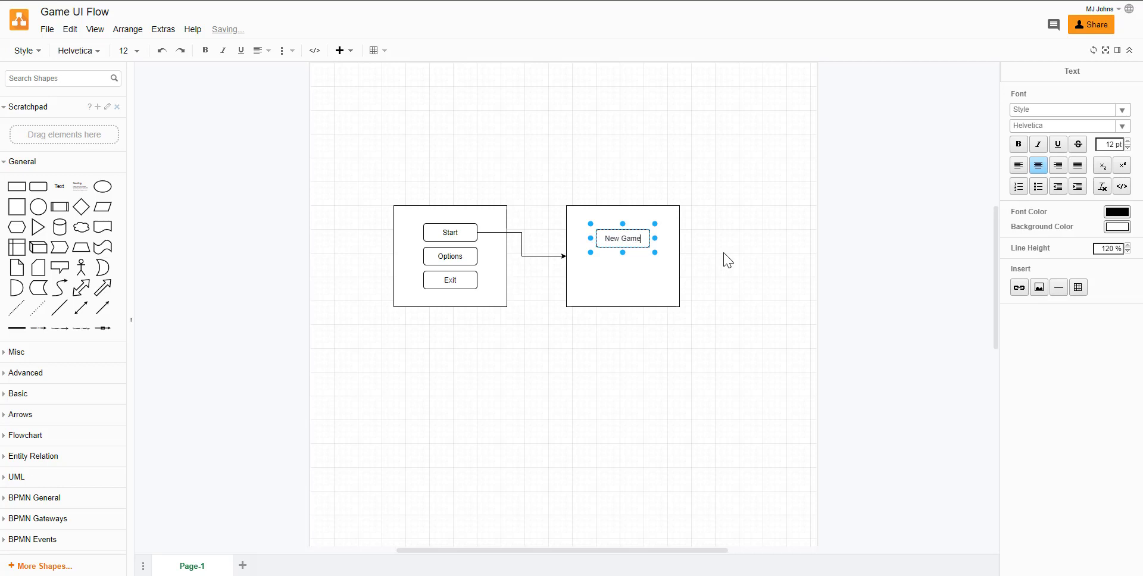
left_click(727, 260)
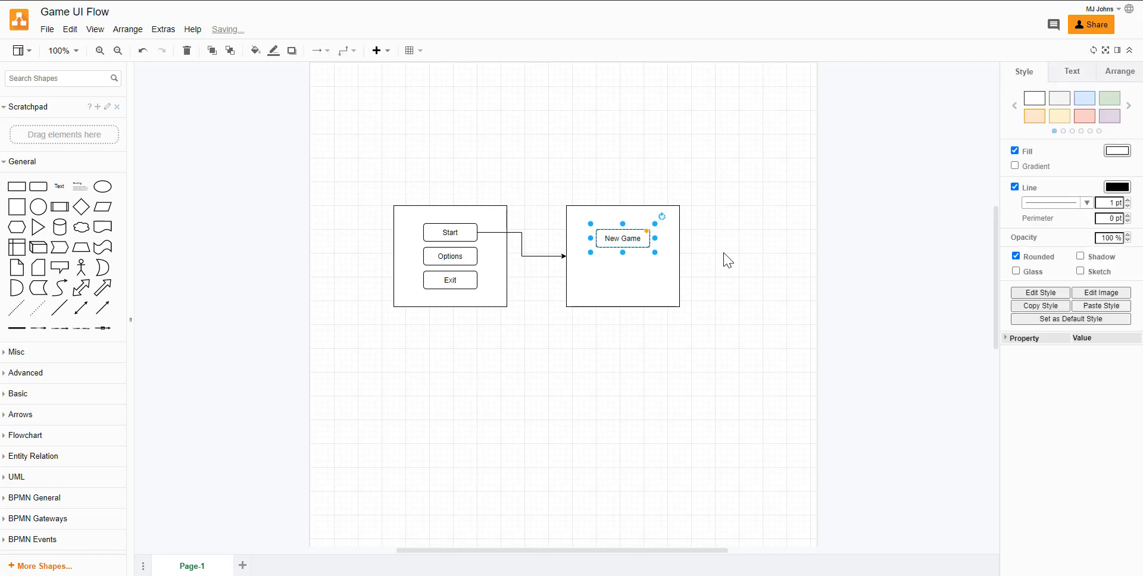
Duplicate the New Game button, place the copy centered below it in the second frame, and label it Load Game.
left_click(635, 238)
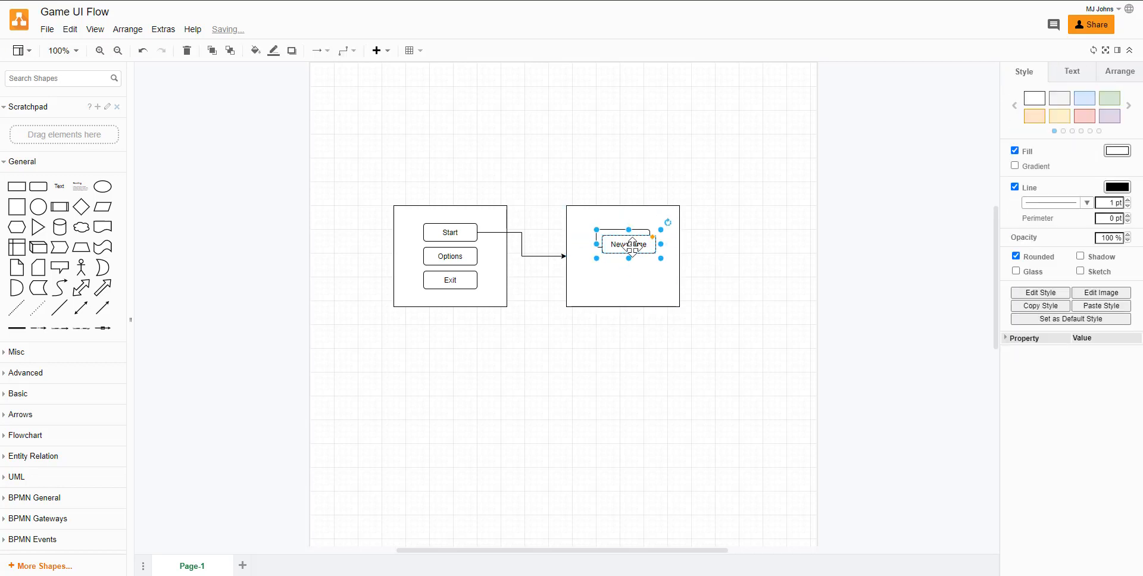
left_click_drag(636, 239, 632, 271)
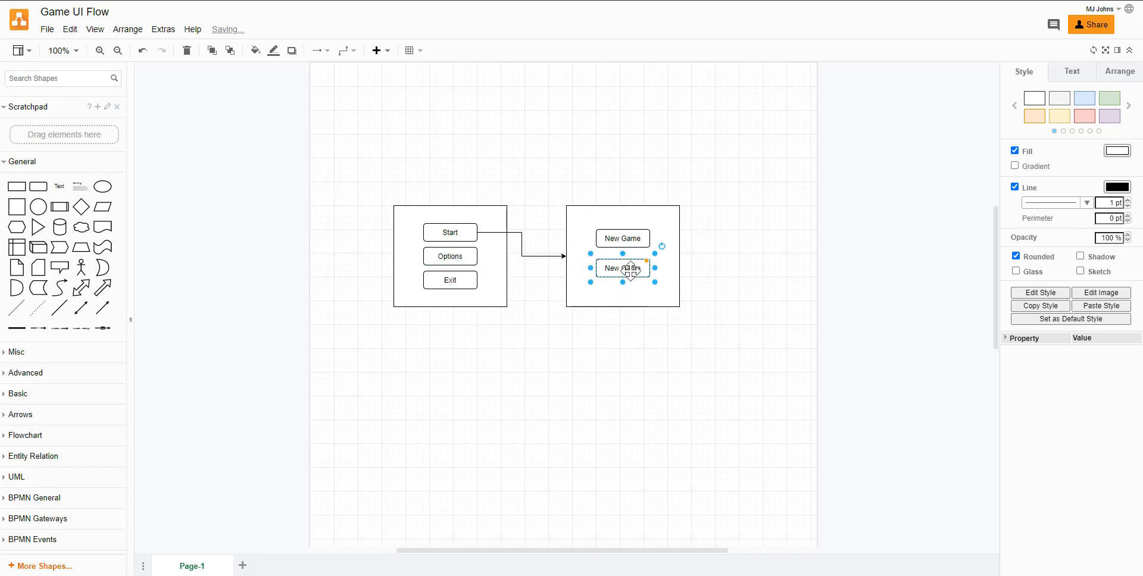
key("F2")
type("Load")
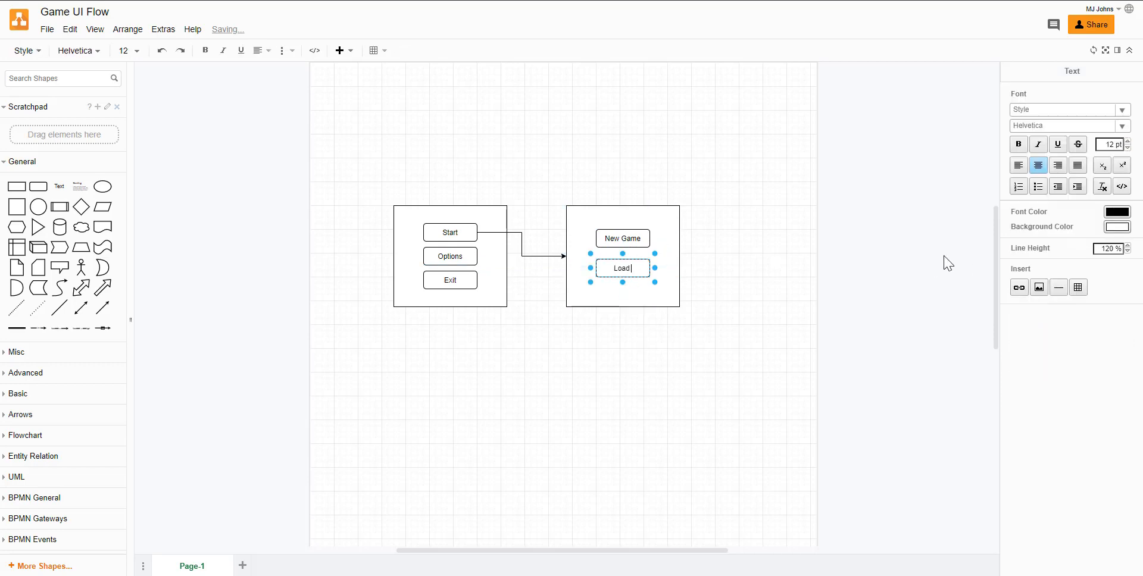
left_click(765, 373)
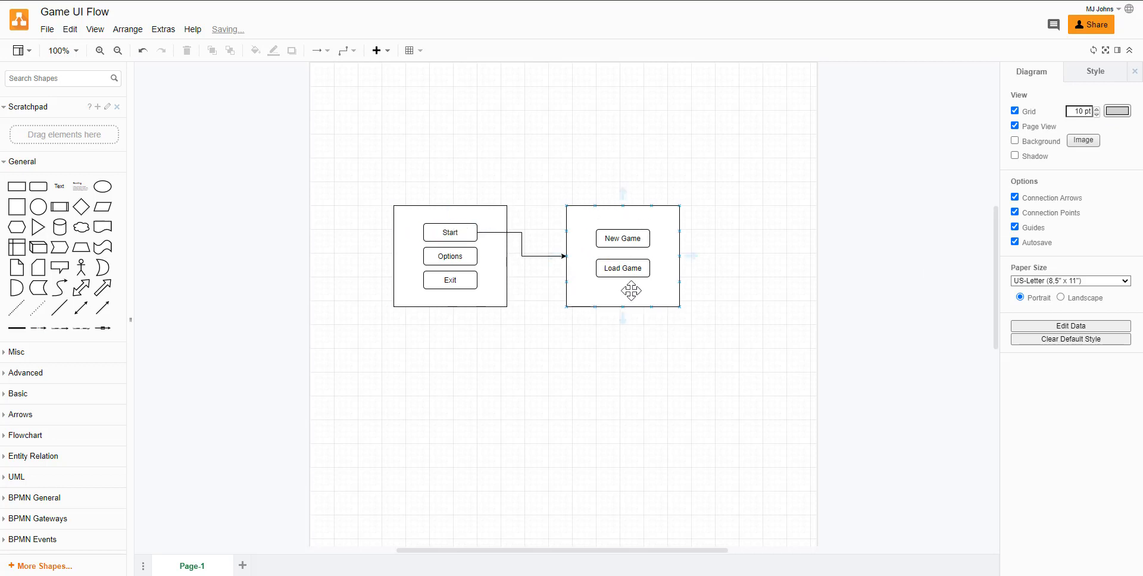
Copy the second frame without its buttons to its right, aligned at the top, and connect the New Game button to the copy's left side.
left_click_drag(744, 302, 656, 317)
left_click(549, 257)
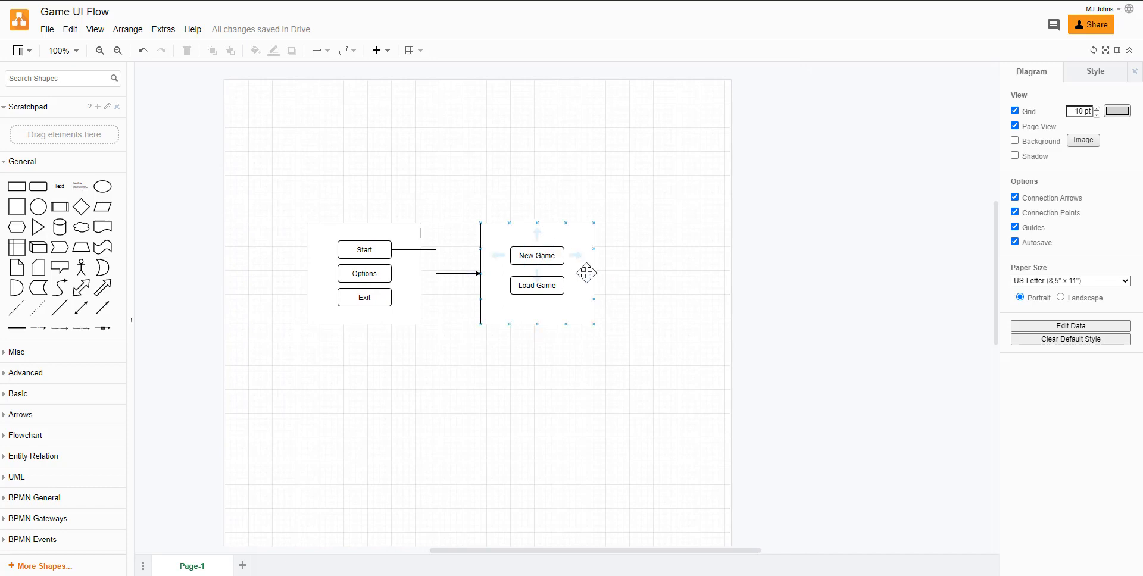
left_click(570, 306)
left_click(570, 307)
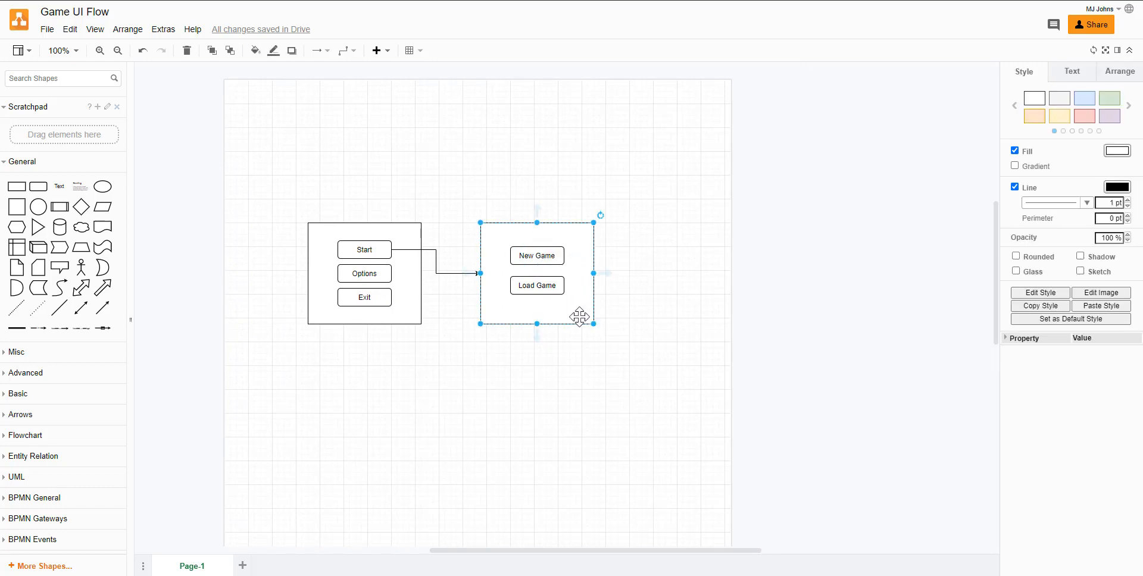
left_click_drag(559, 316, 735, 317)
left_click_drag(657, 324, 739, 318)
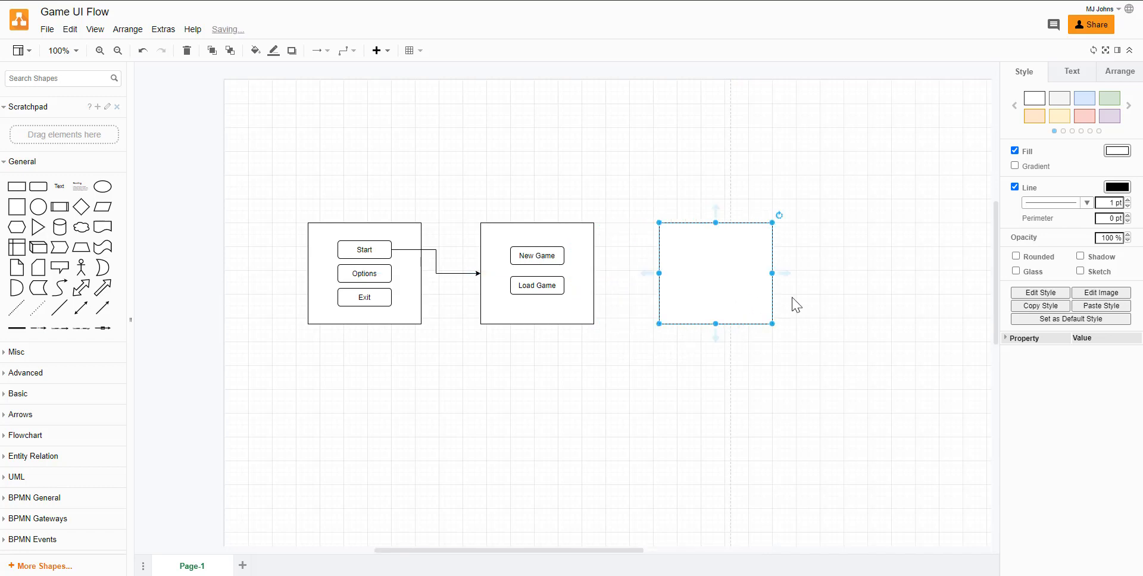
left_click(797, 304)
left_click_drag(564, 257, 661, 275)
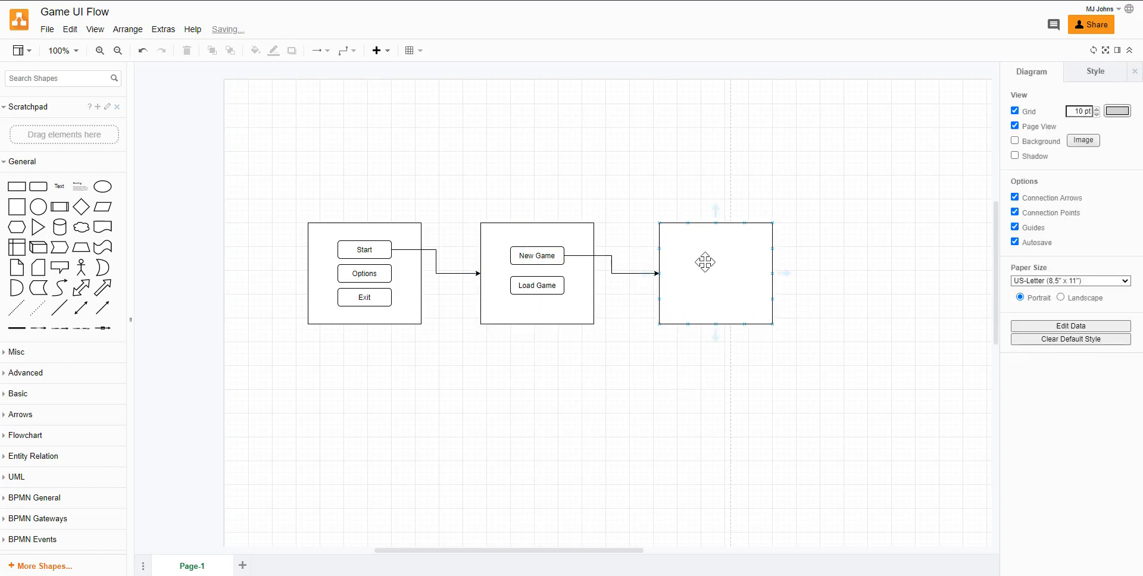
Add an Actor stick figure and center it horizontally inside the third frame.
left_click(82, 275)
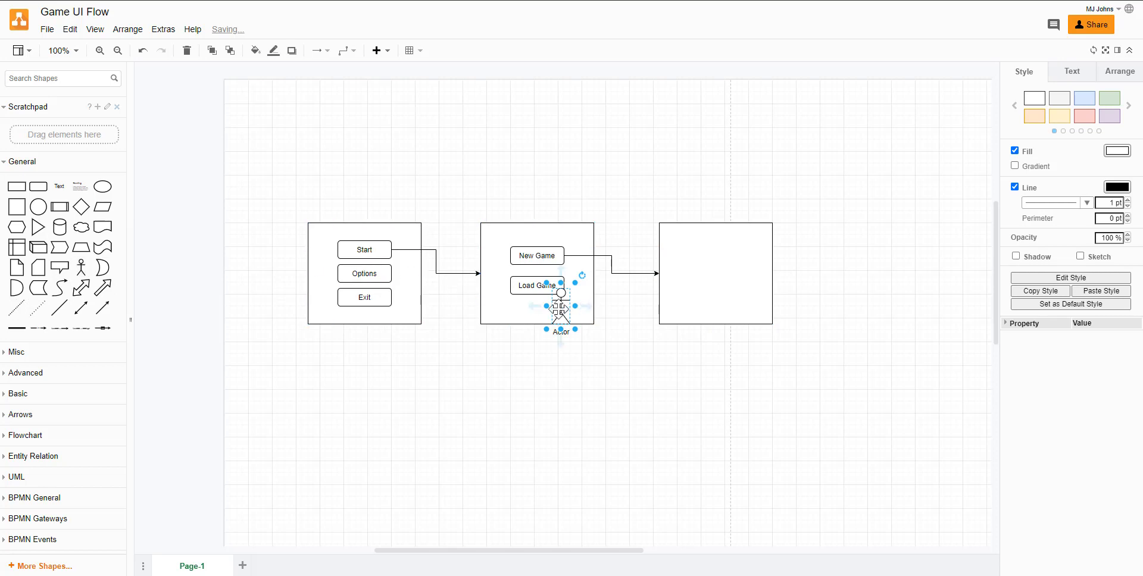
left_click_drag(561, 308, 722, 279)
left_click(814, 355)
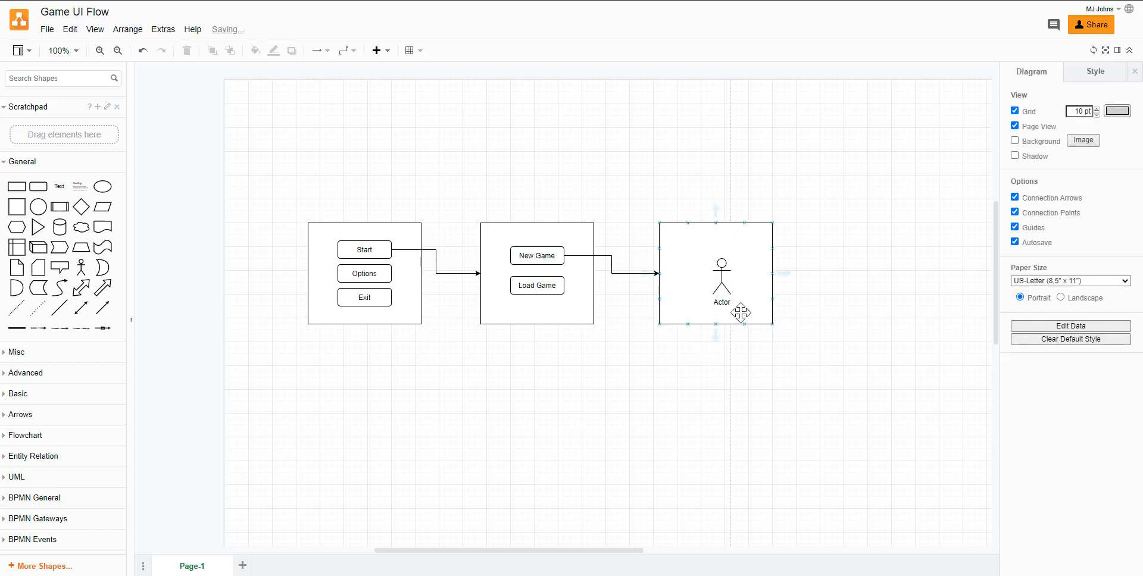
left_click(721, 280)
left_click_drag(719, 280, 717, 281)
left_click(780, 270)
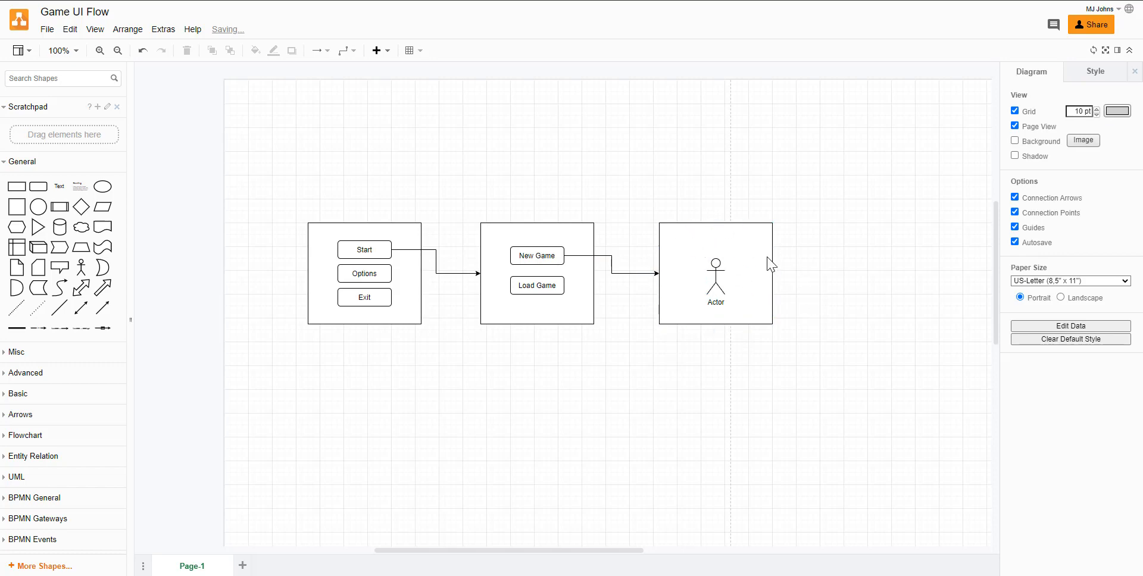
left_click(718, 289)
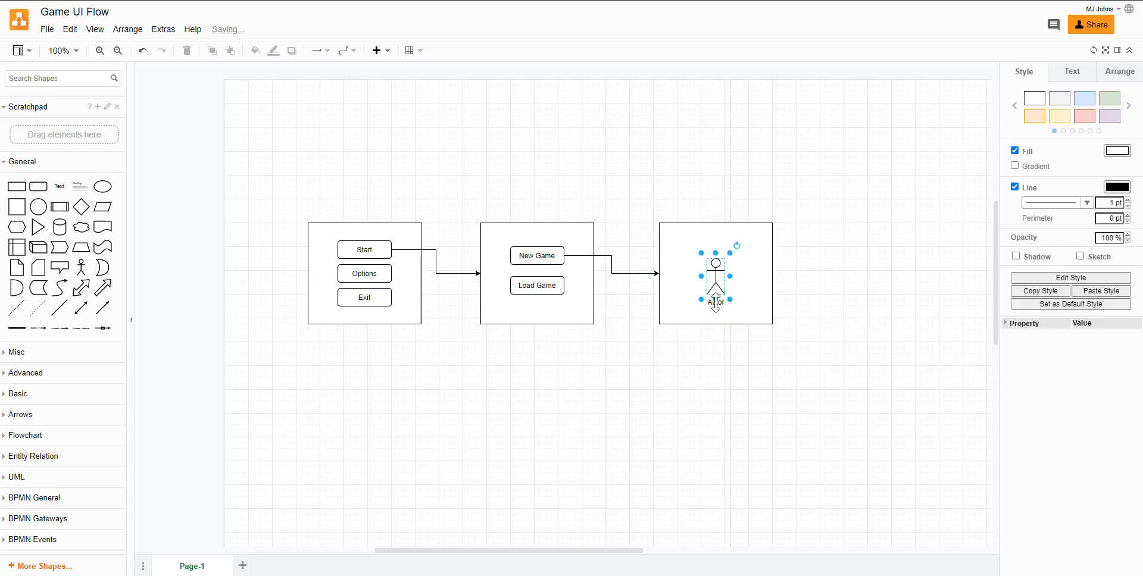
left_click(857, 303)
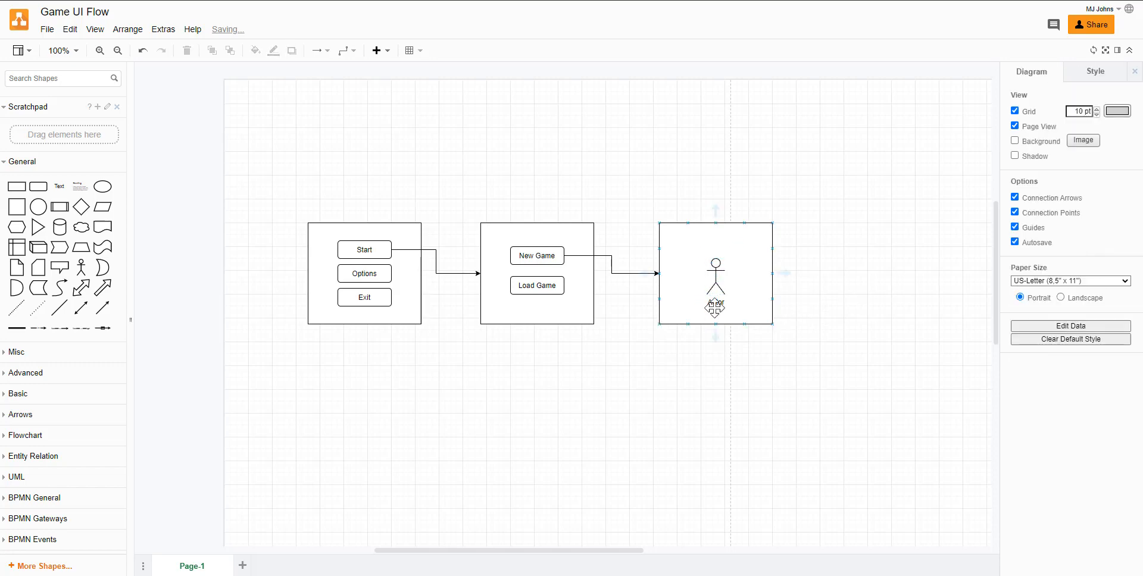
left_click(716, 304)
left_click(723, 313)
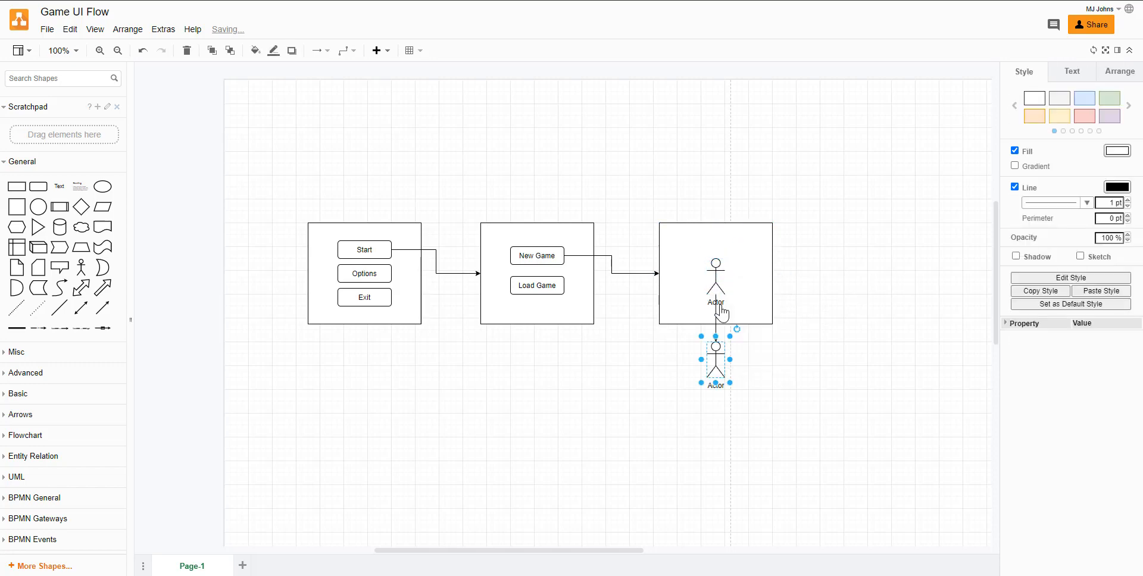
key("Delete")
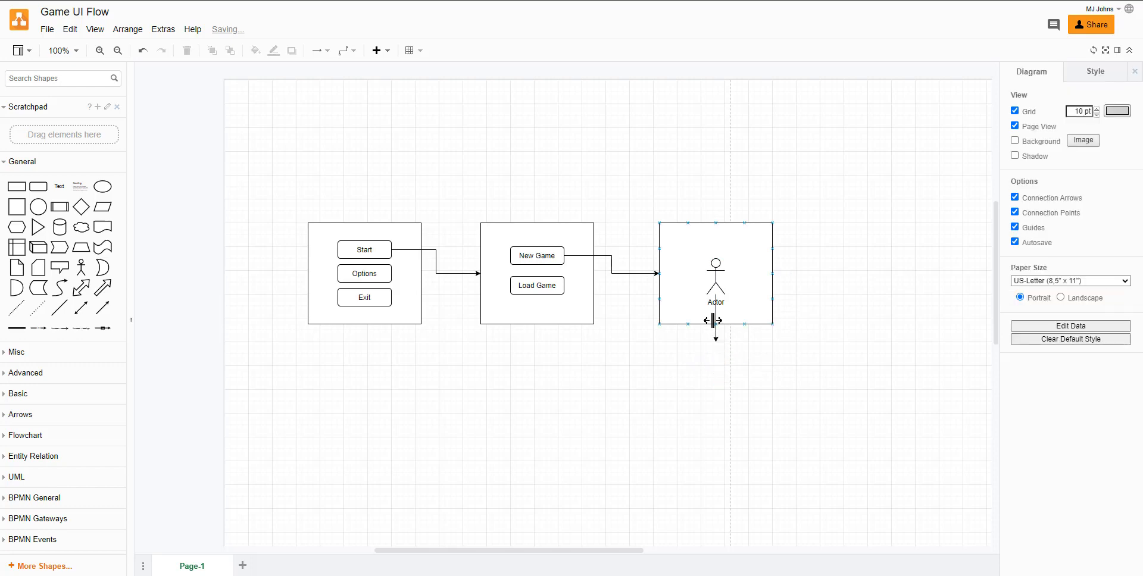
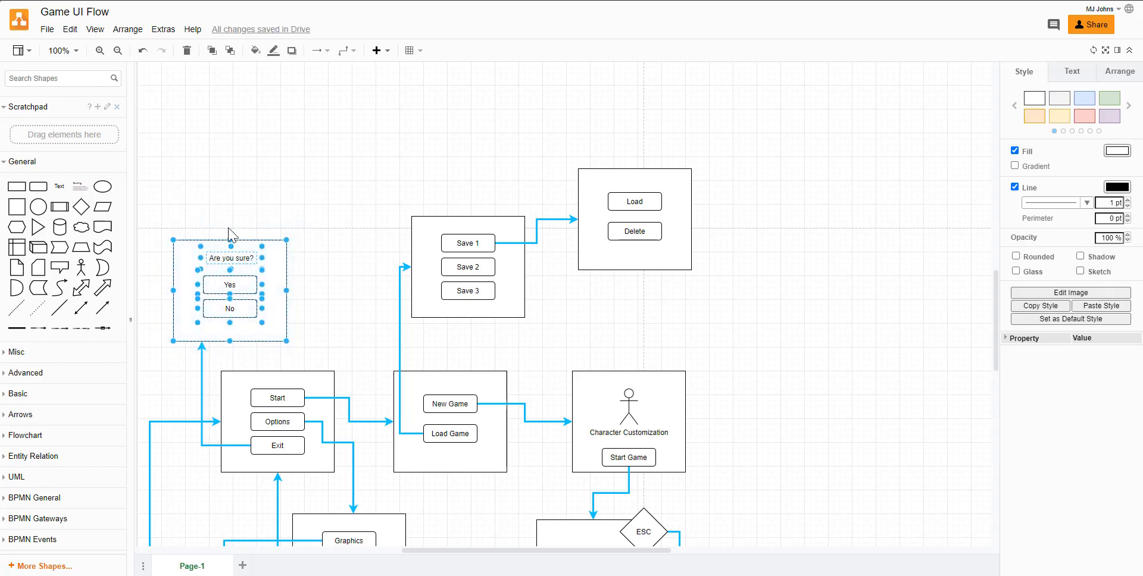
Paste a copy of the "Are you sure?" screen with its Yes and No buttons to the right of and slightly below the Load/Delete screen.
key("ctrl+v")
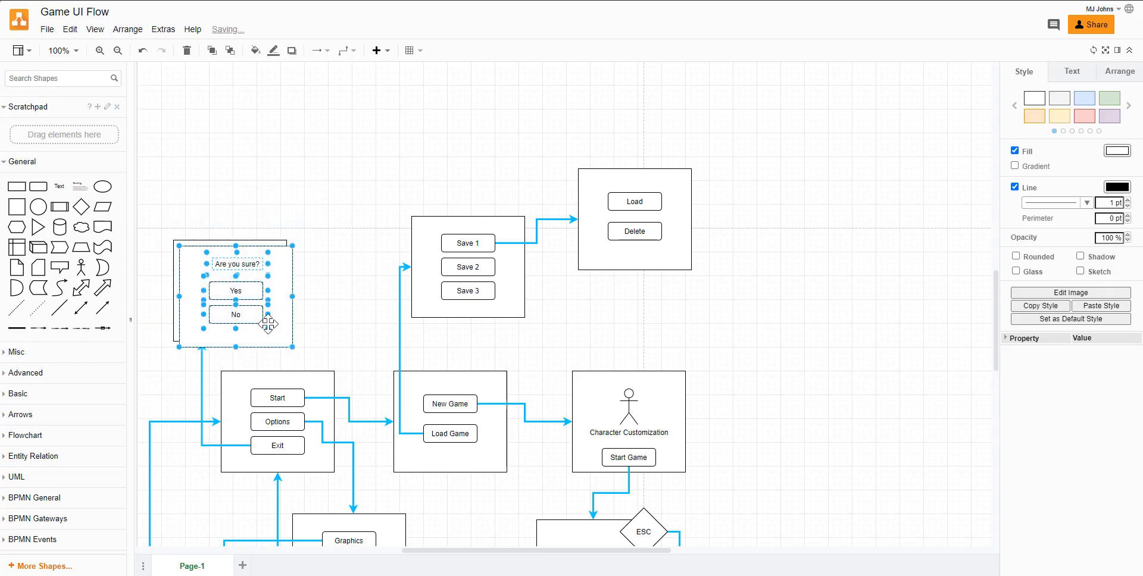
left_click_drag(276, 342, 834, 198)
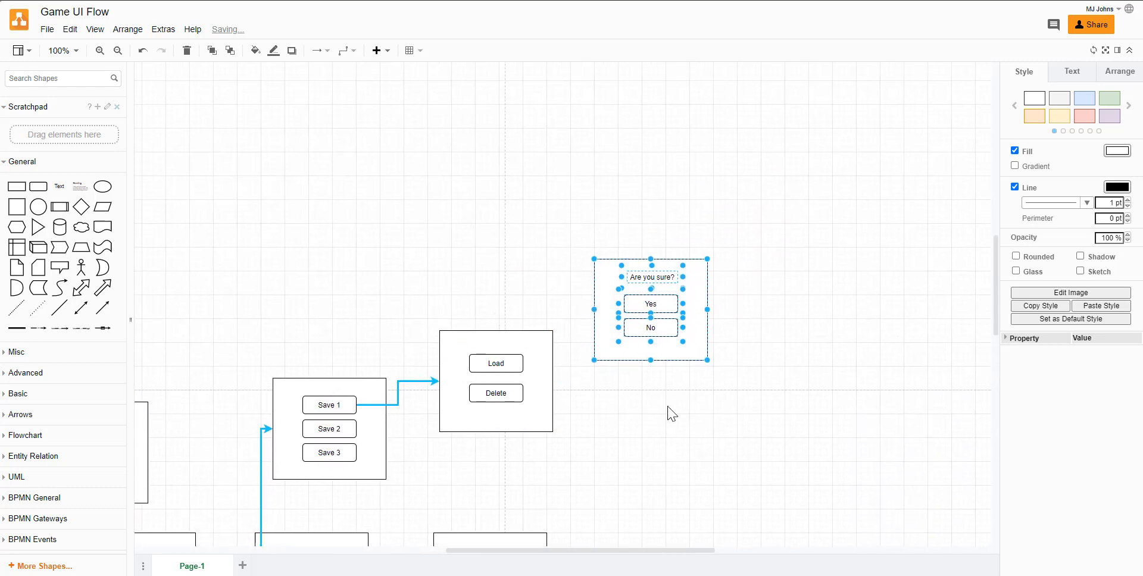
left_click(668, 408)
left_click_drag(758, 409, 578, 206)
left_click_drag(702, 351, 699, 492)
left_click(844, 459)
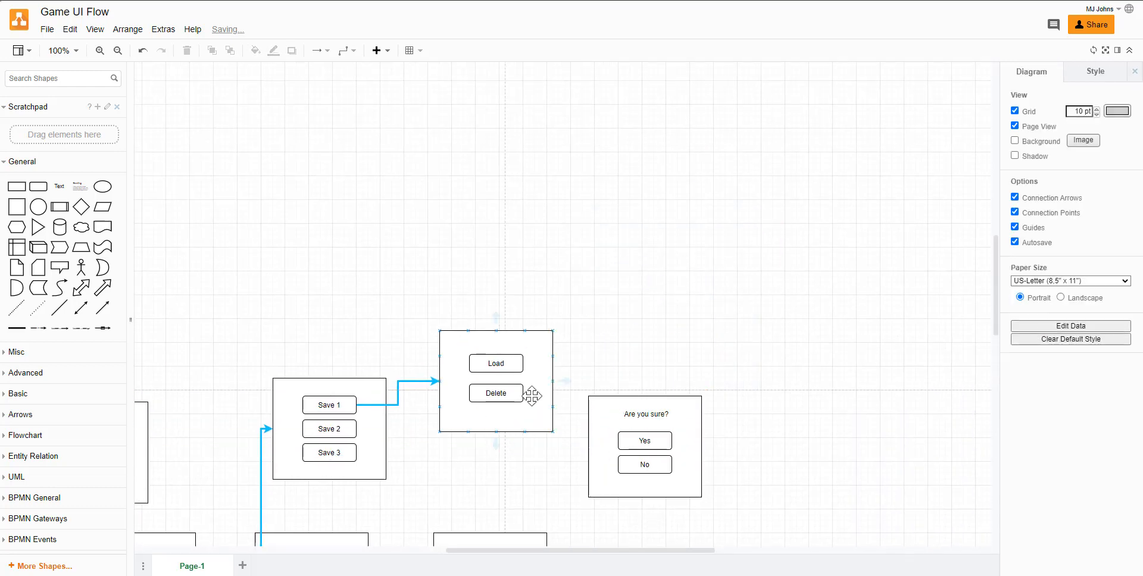
Connect the Delete button to the left side of the new "Are you sure?" frame with an arrow.
left_click_drag(524, 396, 588, 450)
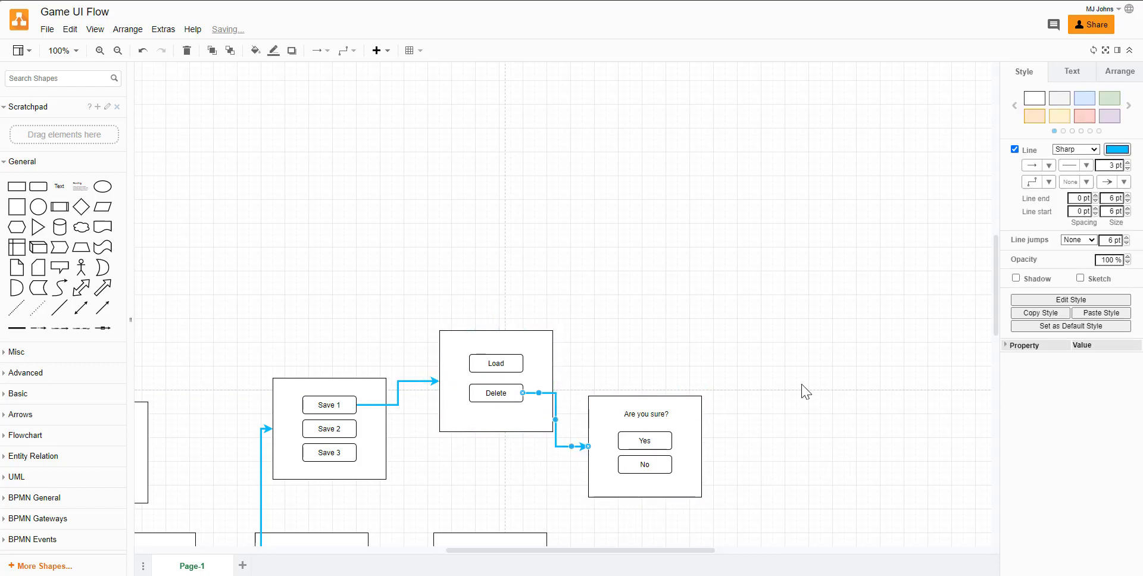
scroll(804, 319, "down", 5)
scroll(804, 319, "right", 2)
left_click(722, 364)
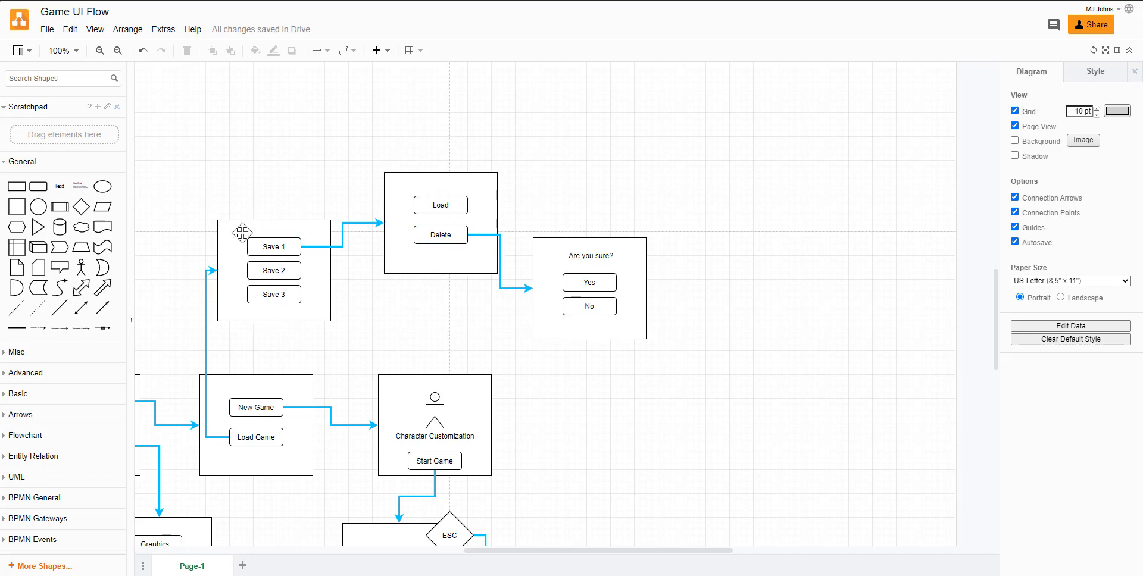
left_click(277, 239)
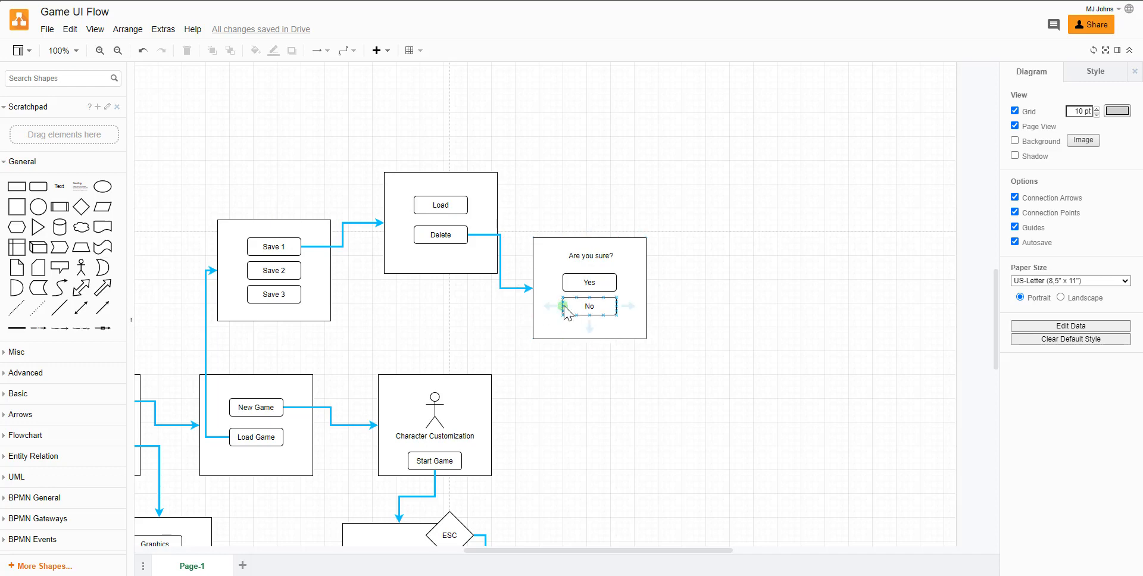
Connect the new No button to the bottom of the save slots frame, routing the arrow beneath the "Are you sure?" frame.
left_click_drag(562, 308, 288, 336)
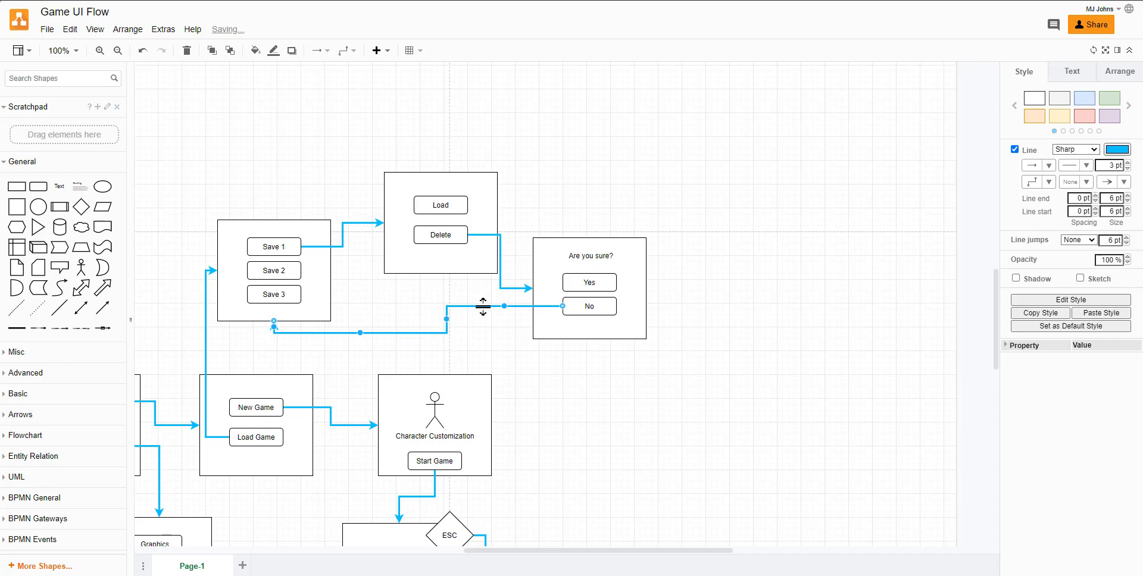
left_click_drag(481, 306, 491, 369)
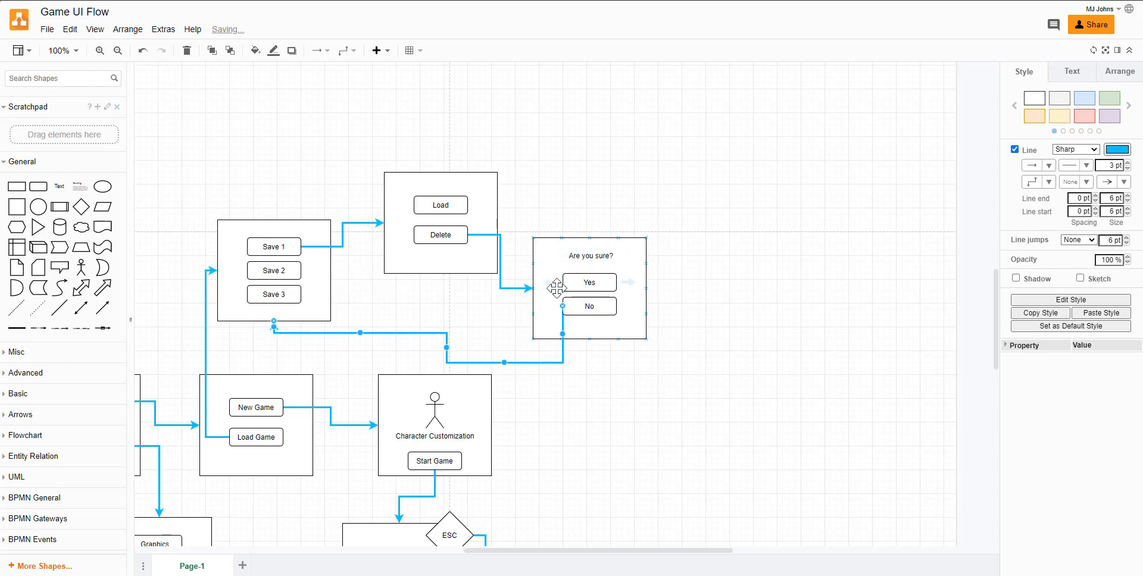
left_click_drag(566, 334, 551, 331)
Connect the new Yes button to the right side of the save slots frame and shift the arrow's first bend left of the button.
left_click_drag(562, 282, 327, 296)
left_click_drag(471, 283, 472, 298)
left_click(668, 329)
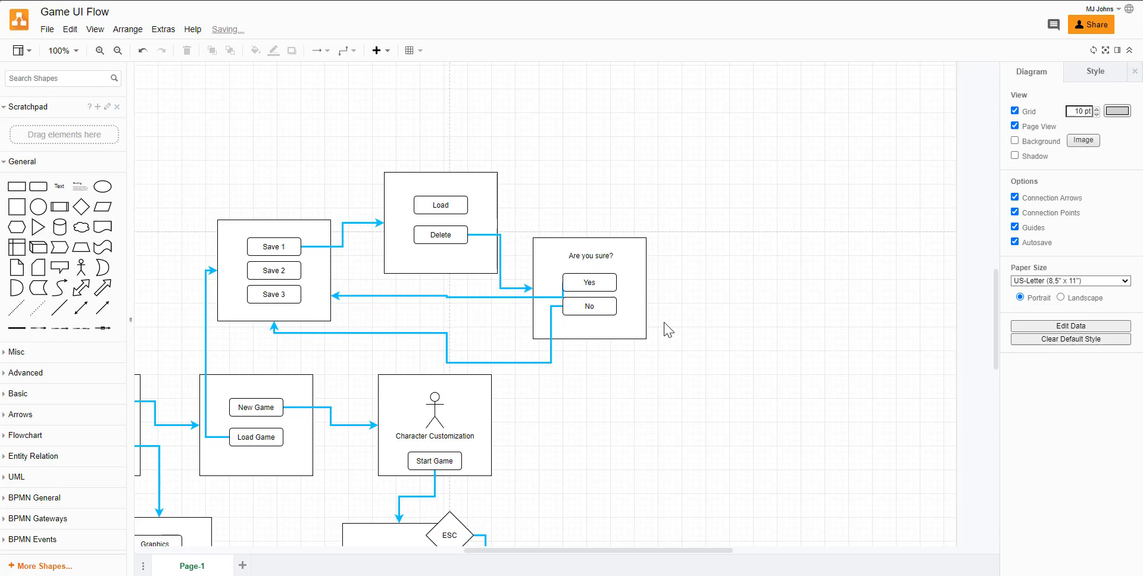
left_click(564, 295)
left_click_drag(564, 294, 545, 296)
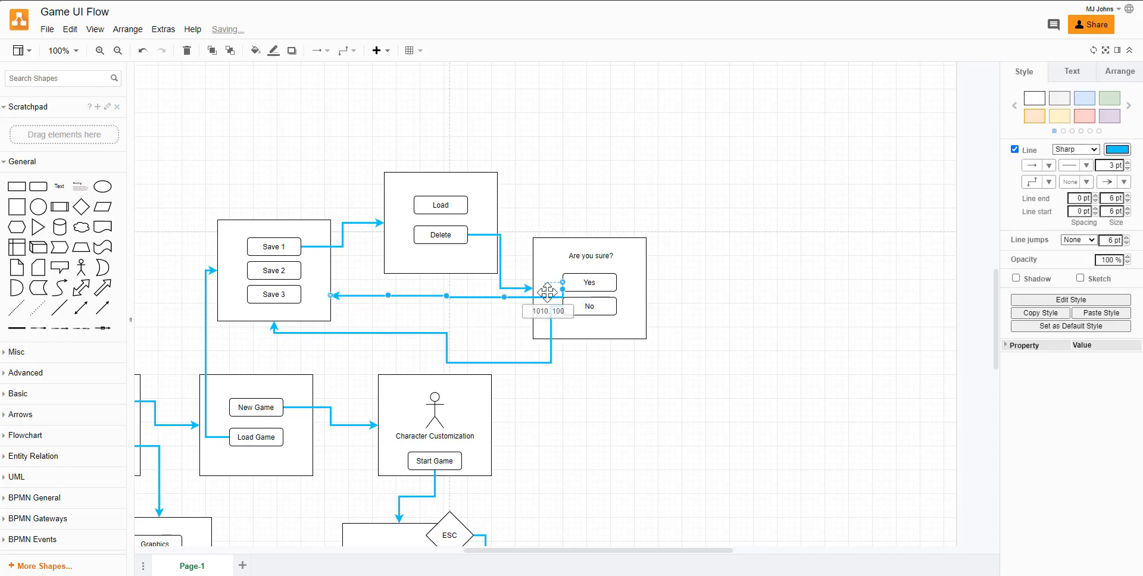
left_click(745, 333)
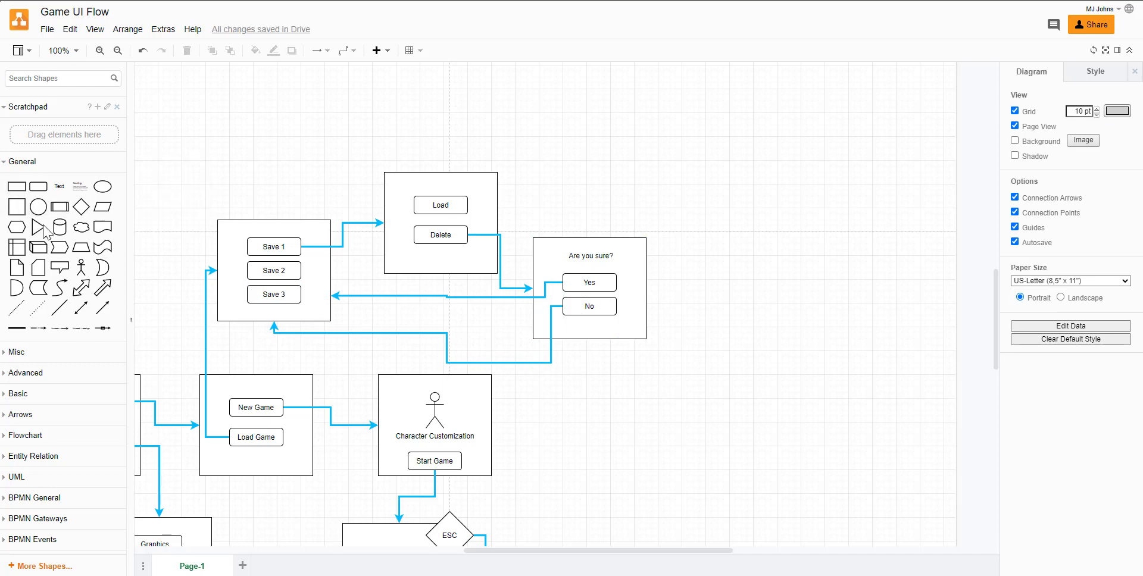
Add an ellipse labeled Save Deleted on the No button's arrow, just above the Character Customization frame.
left_click(102, 187)
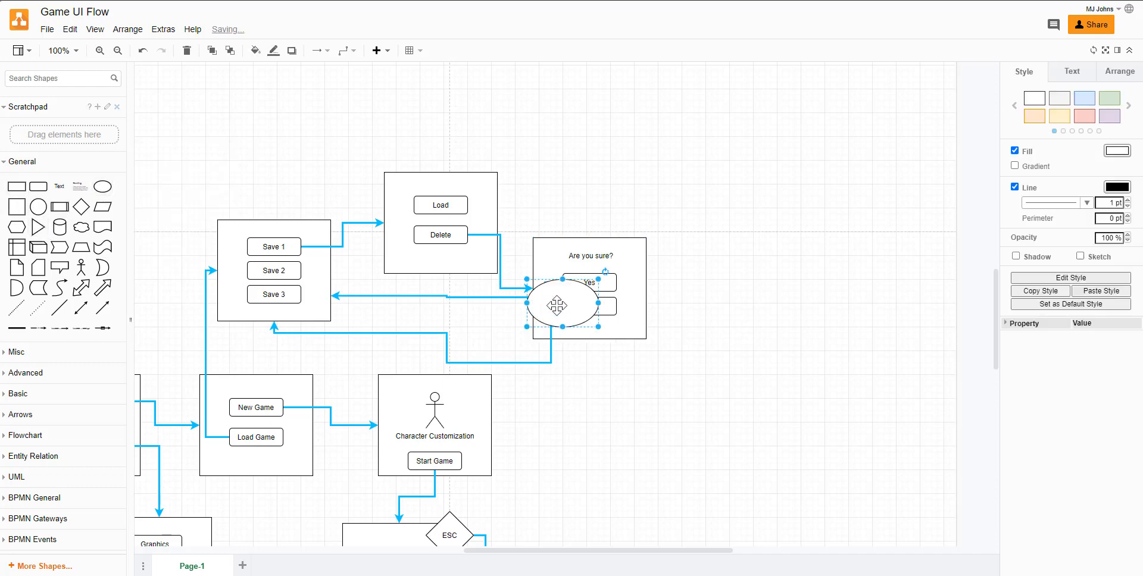
left_click_drag(557, 309, 441, 347)
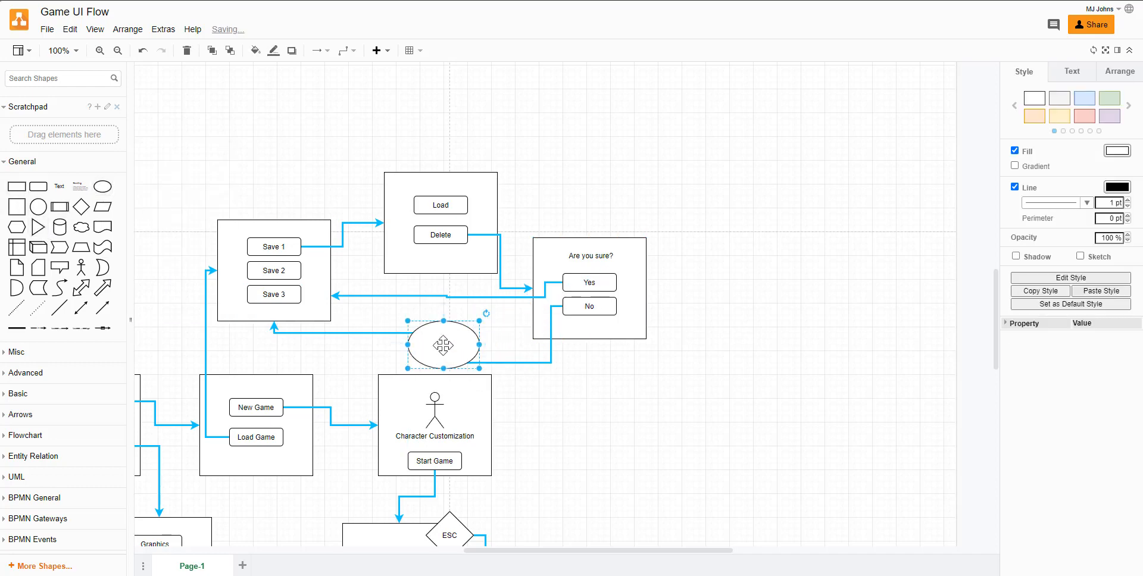
double_click(442, 346)
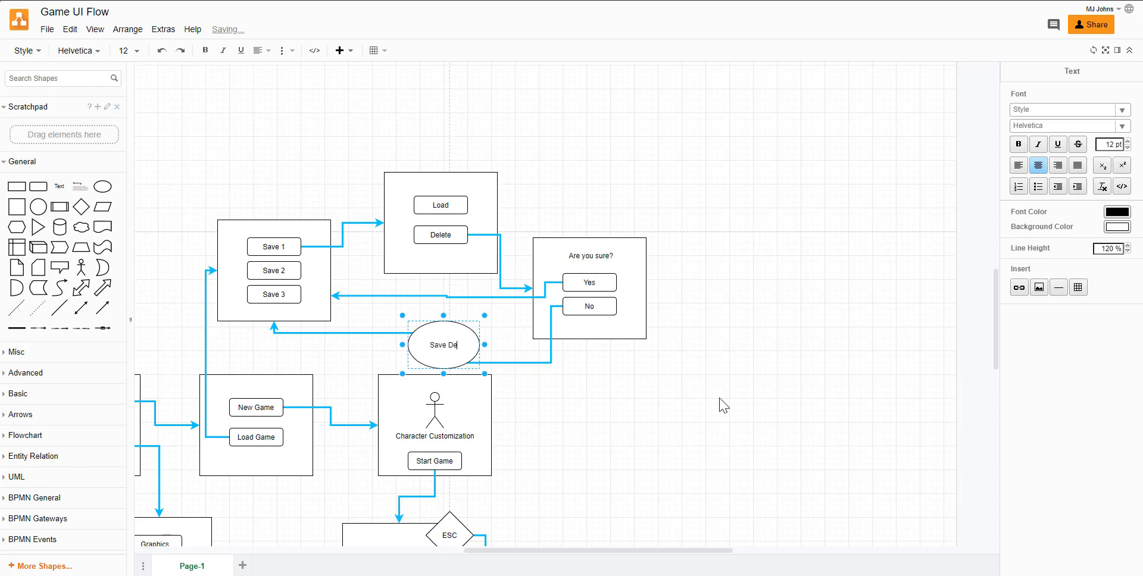
left_click(606, 434)
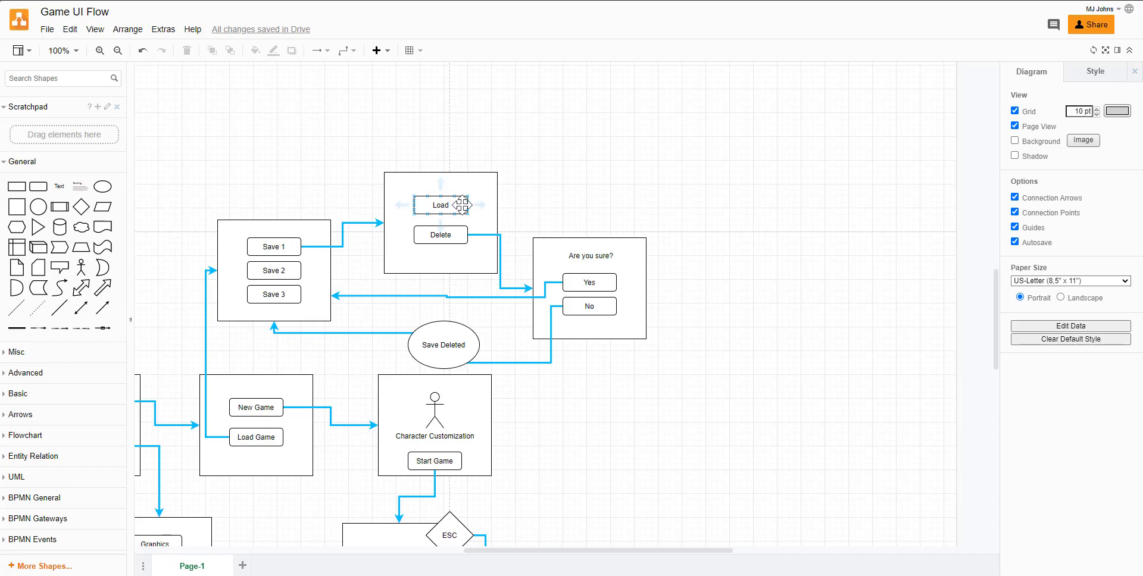
Connect the Load button to the right side of the Game View frame, routing the arrow to the right of the "Are you sure?" frame.
left_click_drag(468, 209, 454, 396)
scroll(737, 477, "down", 3)
scroll(671, 248, "up", 2)
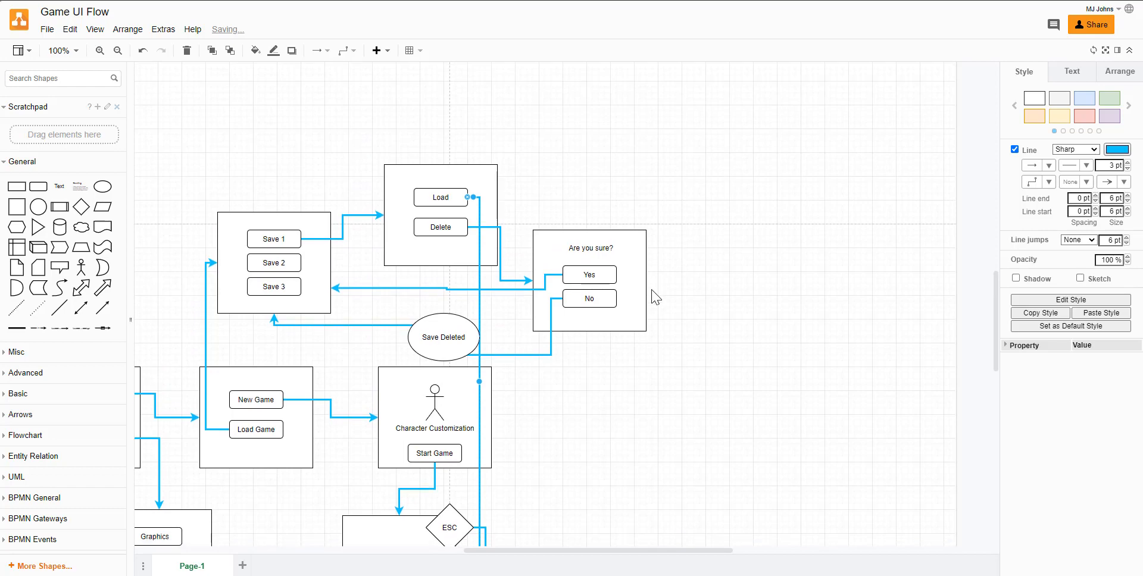
left_click_drag(480, 327, 665, 339)
left_click(733, 278)
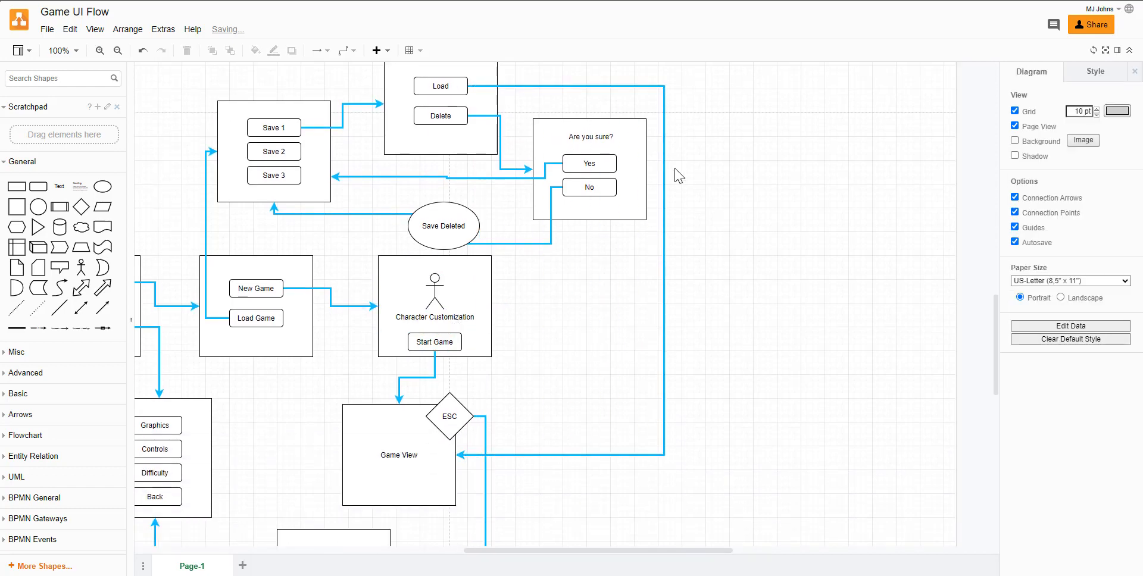
scroll(755, 393, "down", 5)
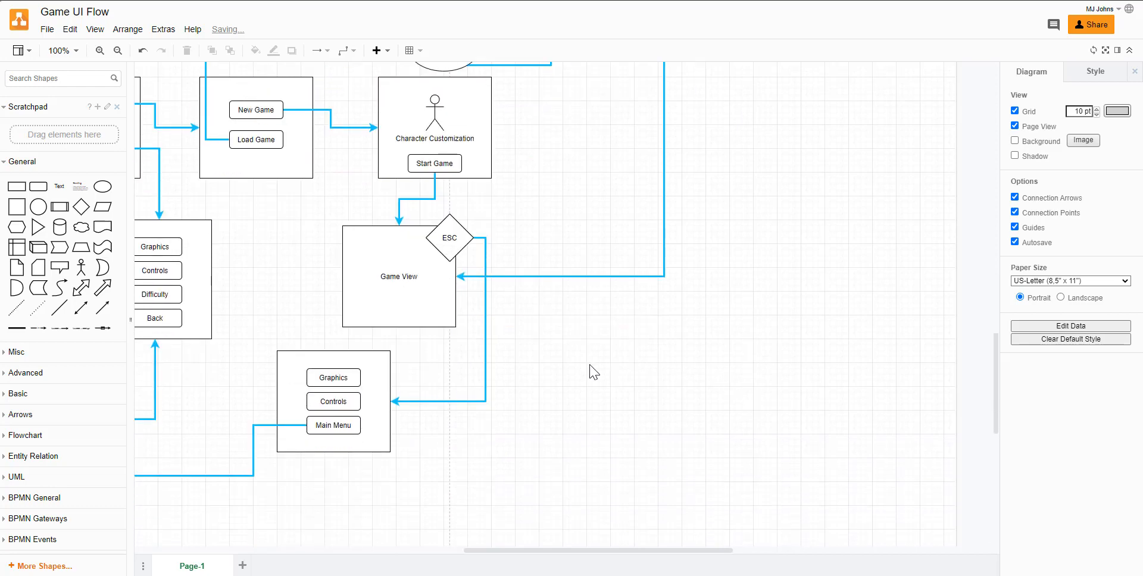
scroll(576, 350, "up", 3)
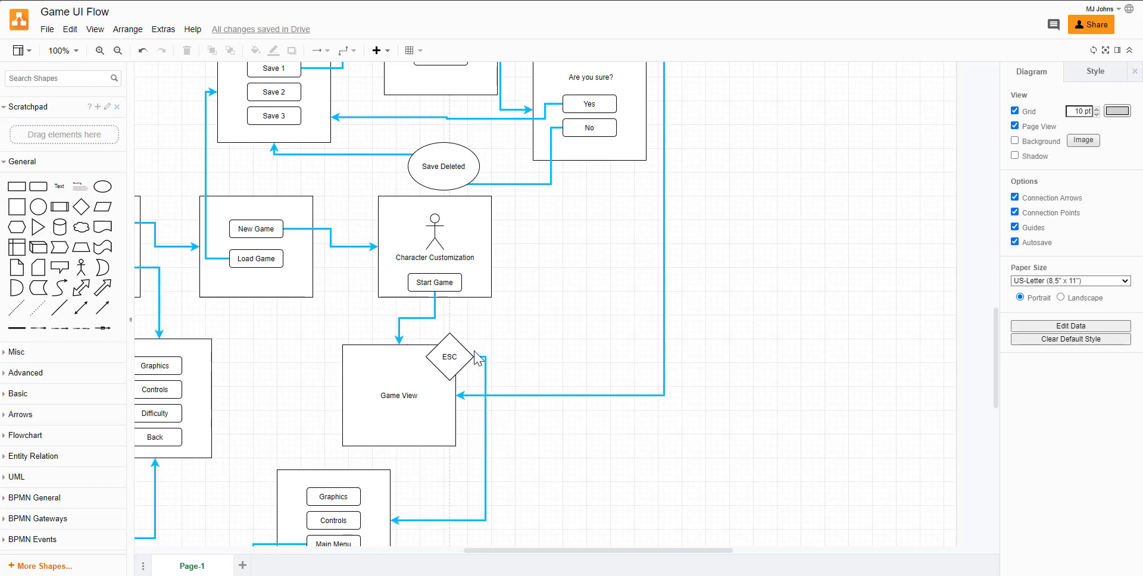
Replace the ESC diamond's arrow with one running from its bottom corner to the right side of the Graphics/Controls/Main Menu frame.
scroll(483, 418, "down", 2)
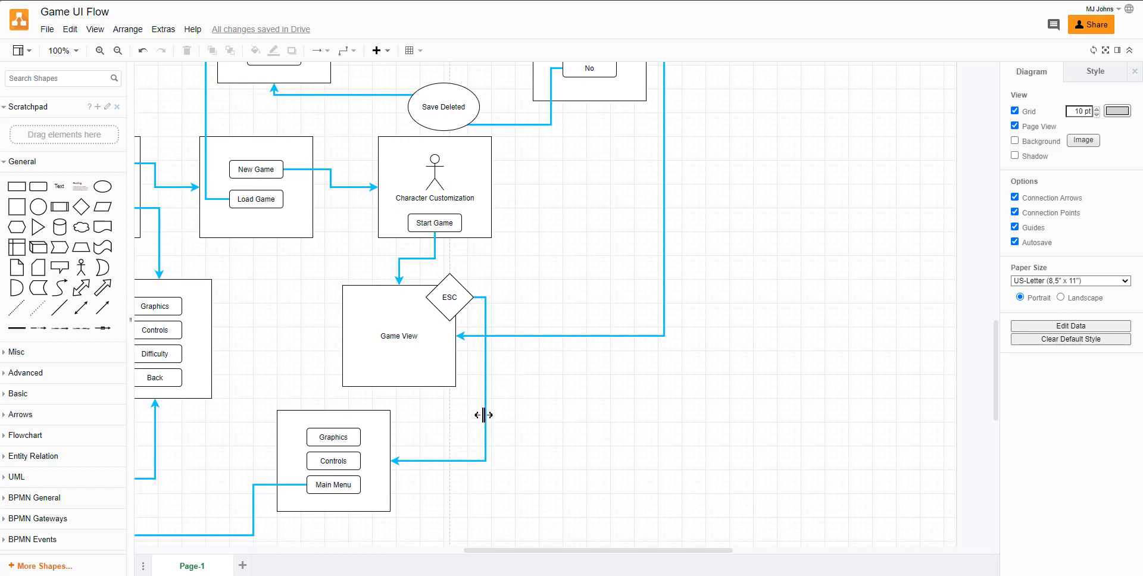
left_click(483, 415)
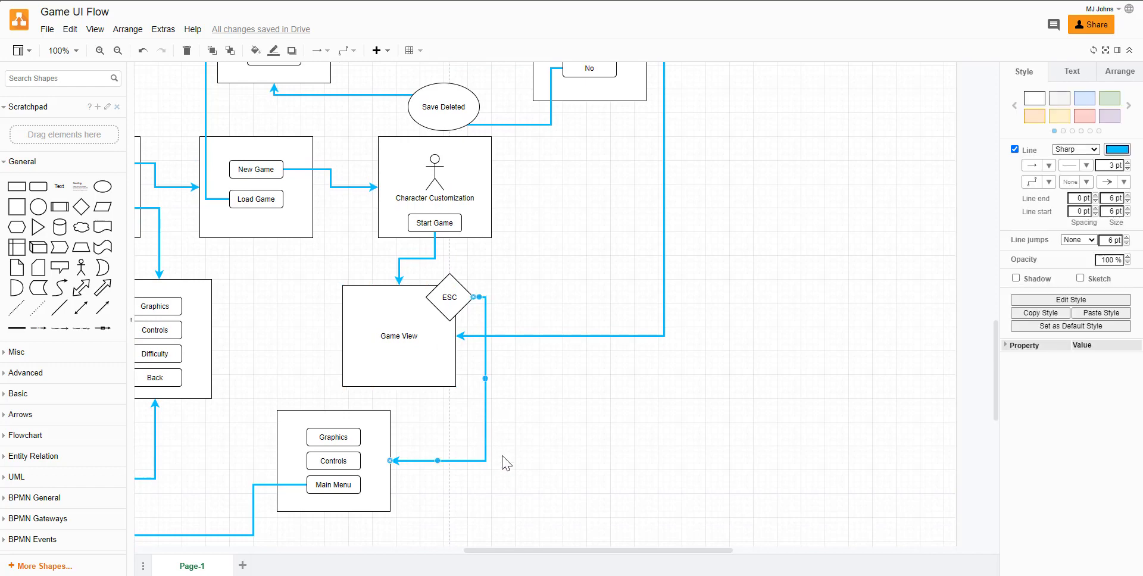
key("Delete")
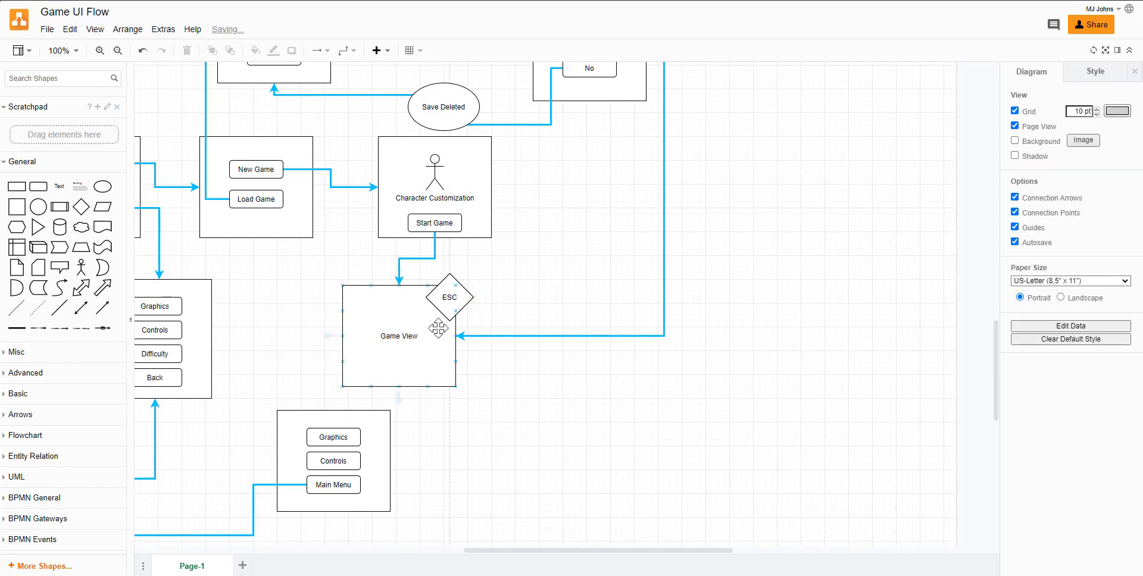
left_click_drag(448, 320, 391, 461)
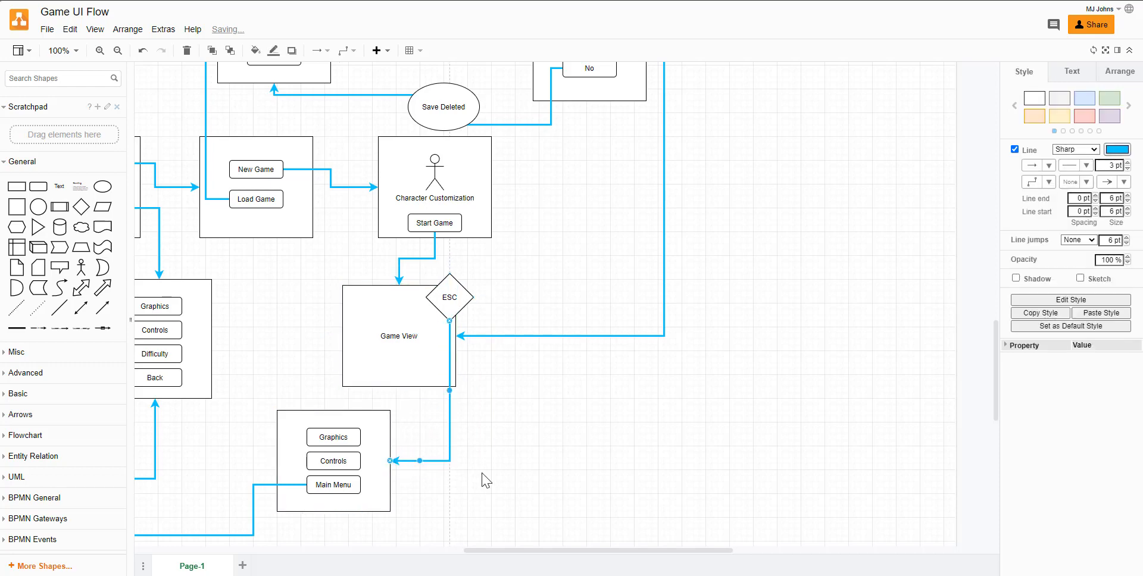
left_click(484, 477)
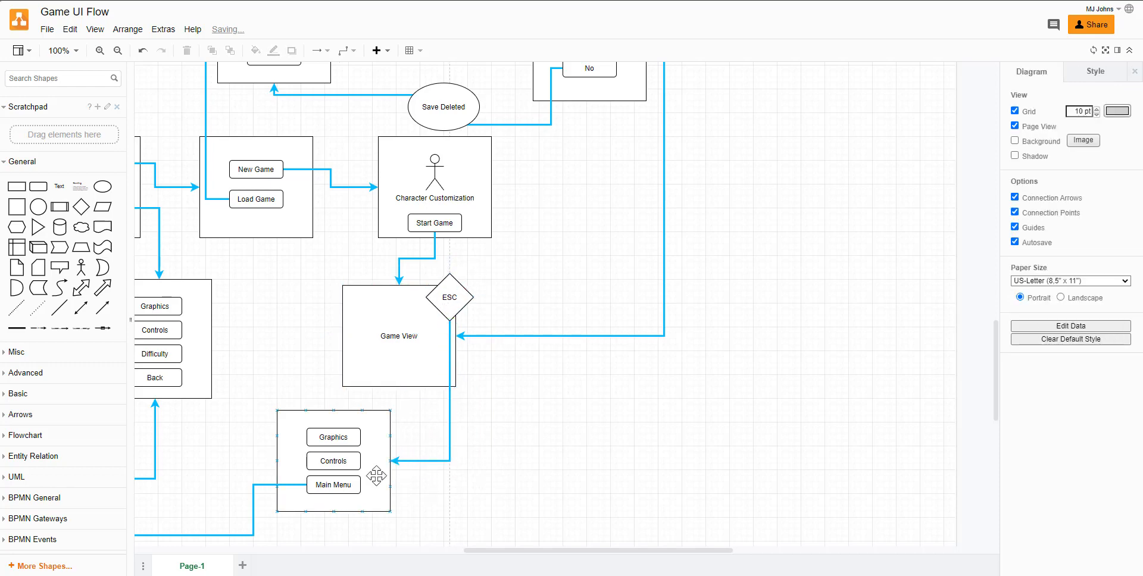
Examine the whole flow diagram, following the arrows between the menu, save slot, confirmation, options and game view screens.
scroll(695, 237, "up", 2)
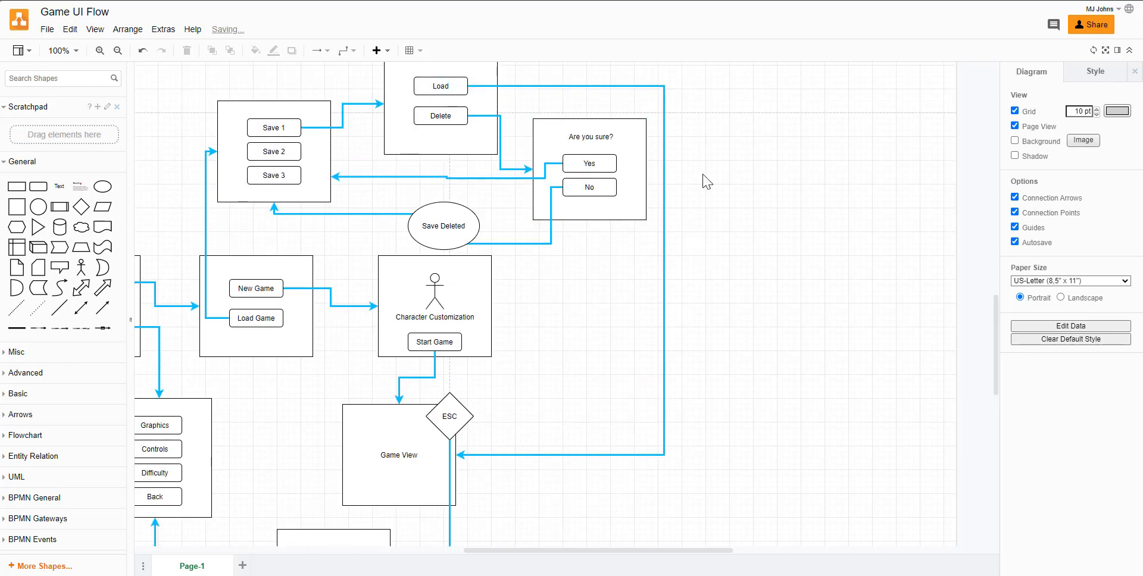
scroll(476, 480, "down", 2)
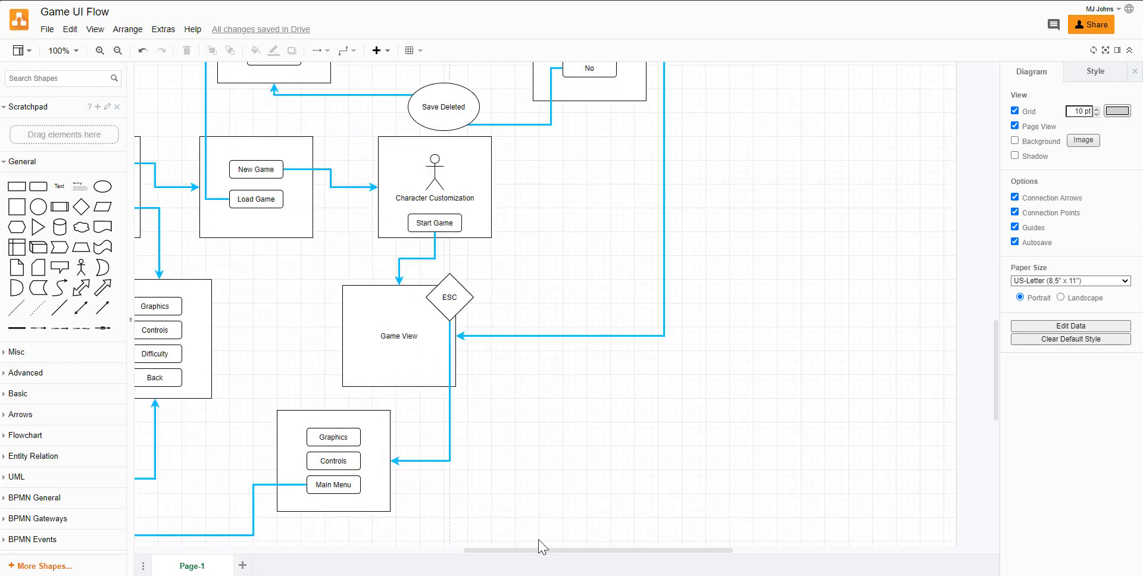
left_click_drag(538, 551, 465, 569)
scroll(579, 396, "up", 4)
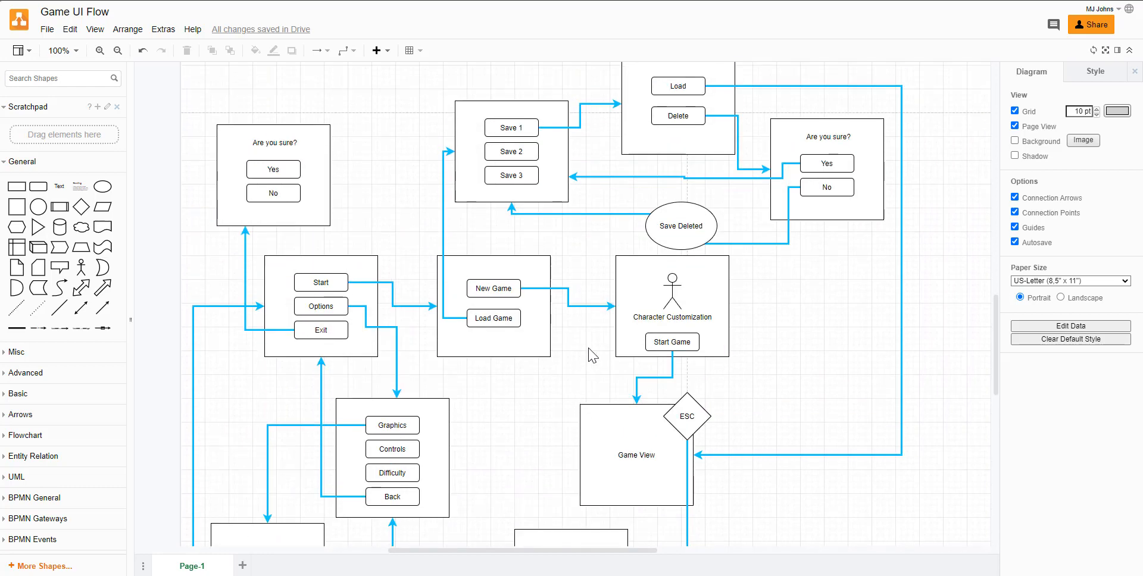
scroll(828, 468, "down", 2)
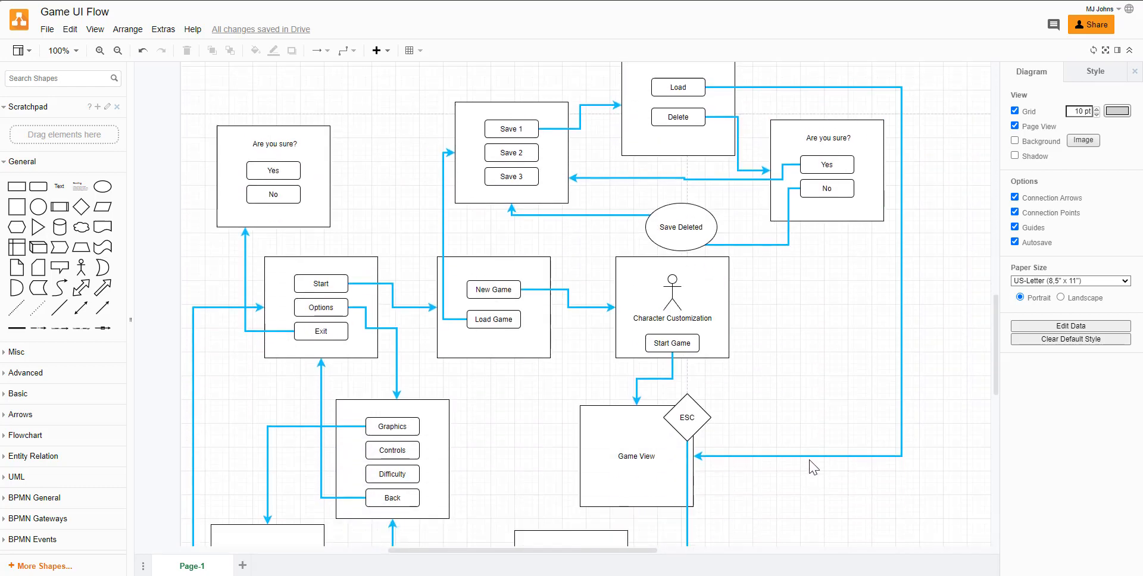
left_click(485, 340)
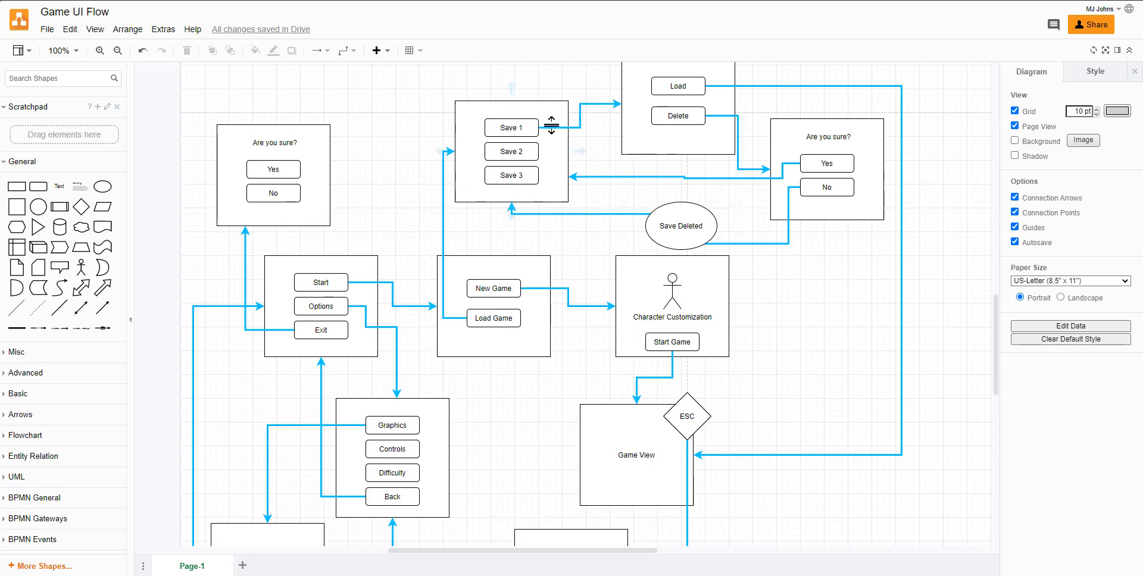
left_click(686, 83)
scroll(688, 83, "up", 1)
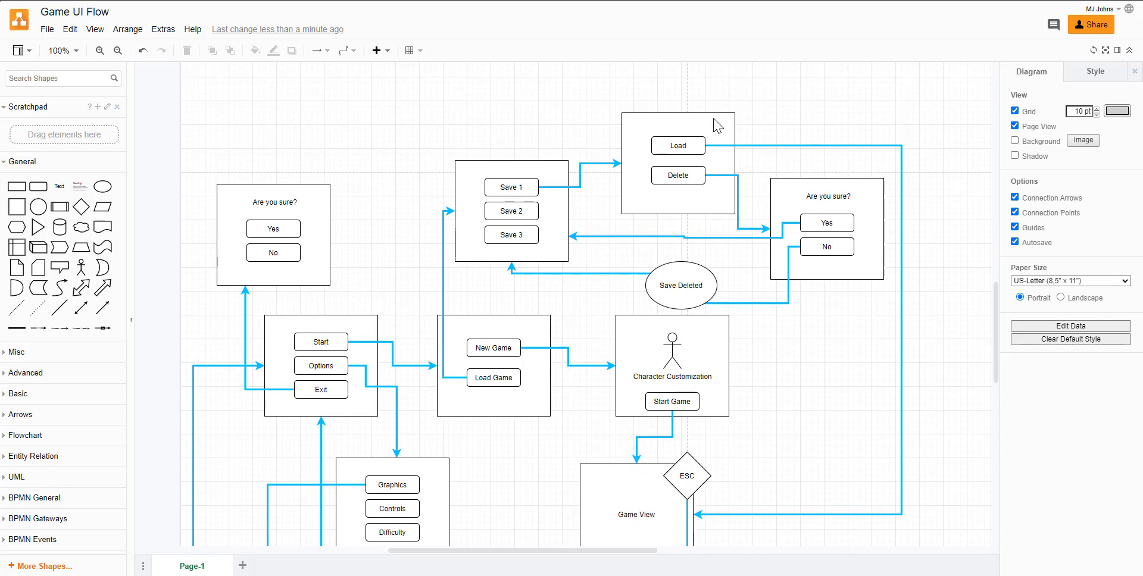
left_click(849, 231)
left_click(549, 238)
scroll(554, 292, "down", 5)
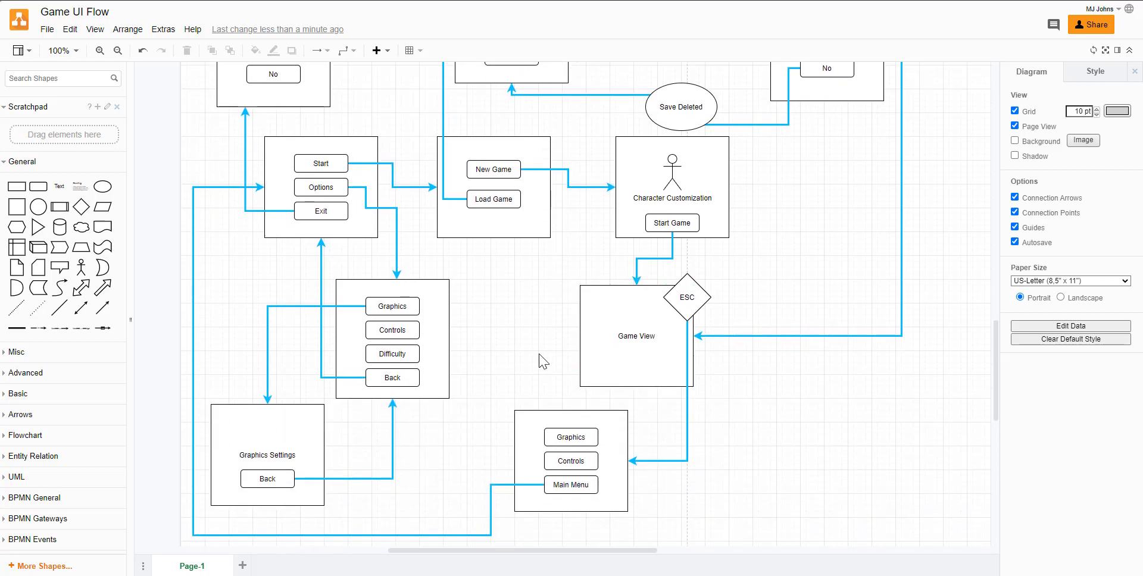
scroll(543, 361, "up", 4)
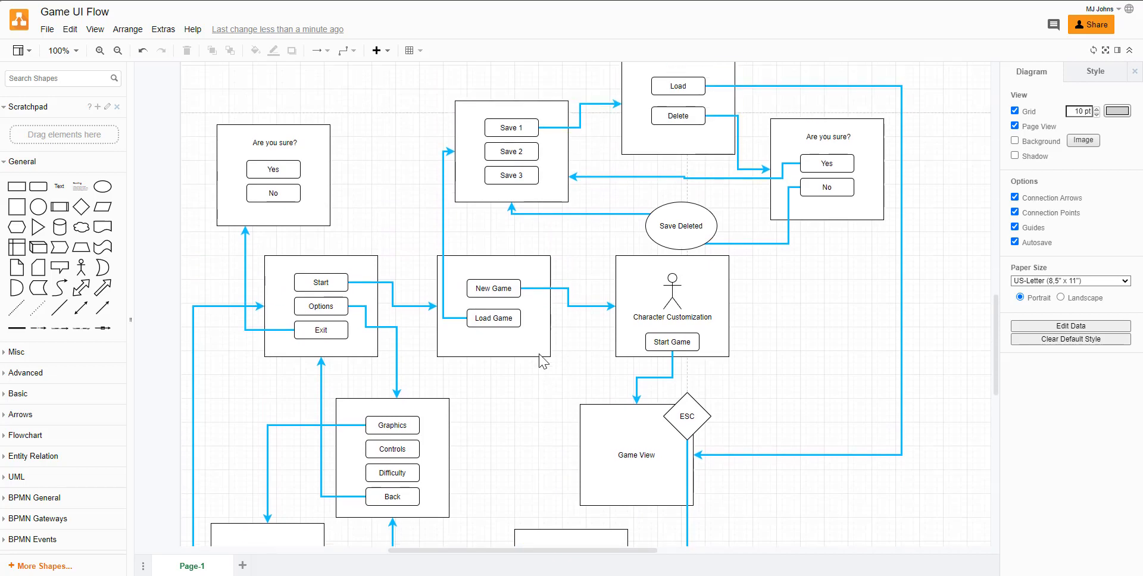
scroll(538, 350, "down", 5)
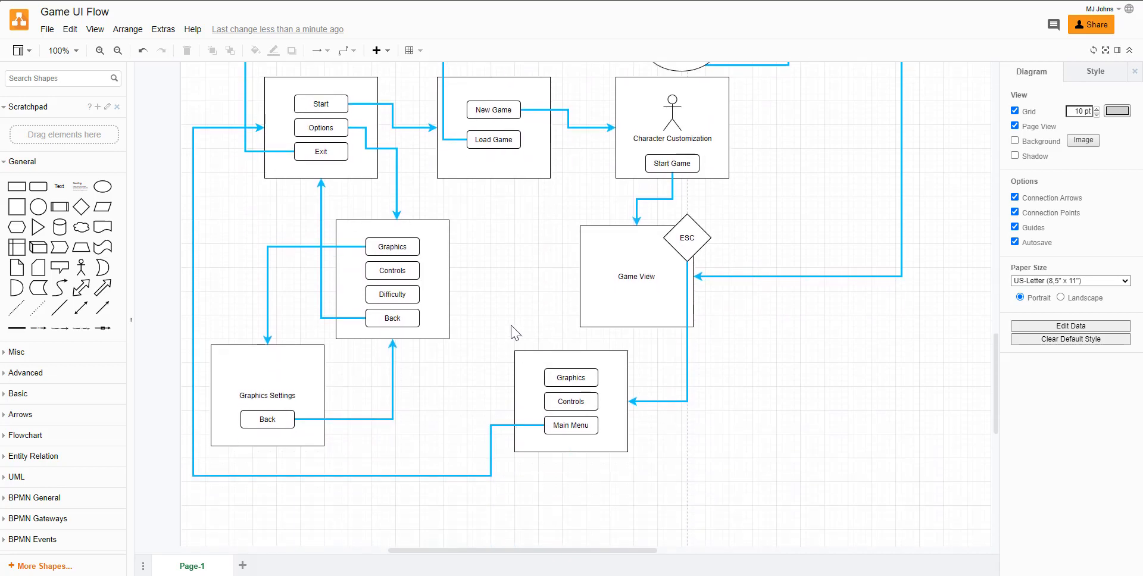
scroll(515, 333, "up", 4)
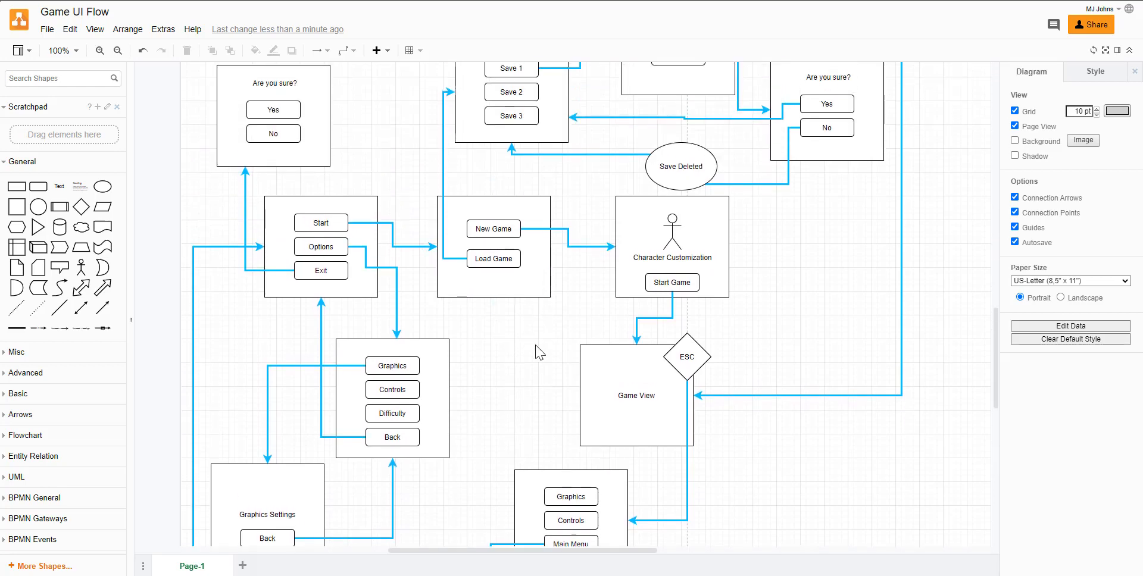
scroll(537, 352, "up", 2)
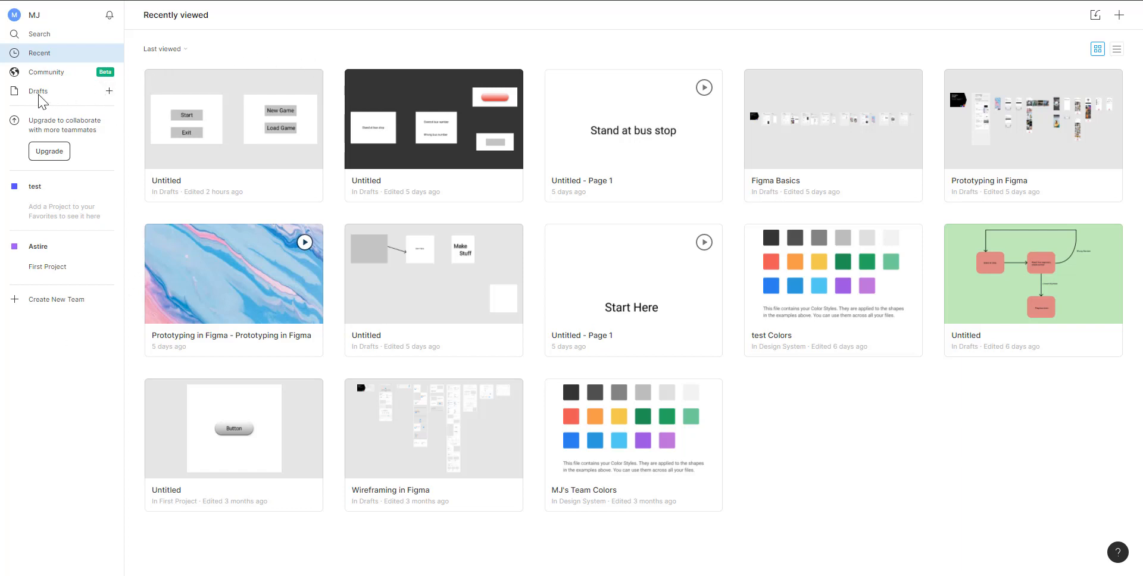
Switch to Figma, create a new draft and draw a frame about 238 × 230 named Start Screen.
left_click(109, 91)
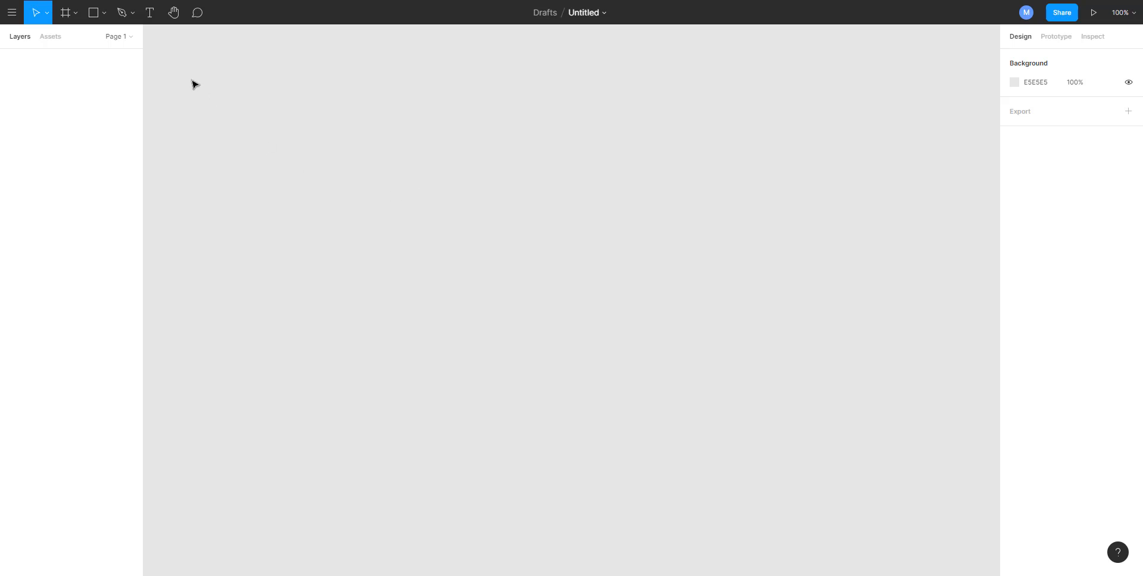
left_click(64, 13)
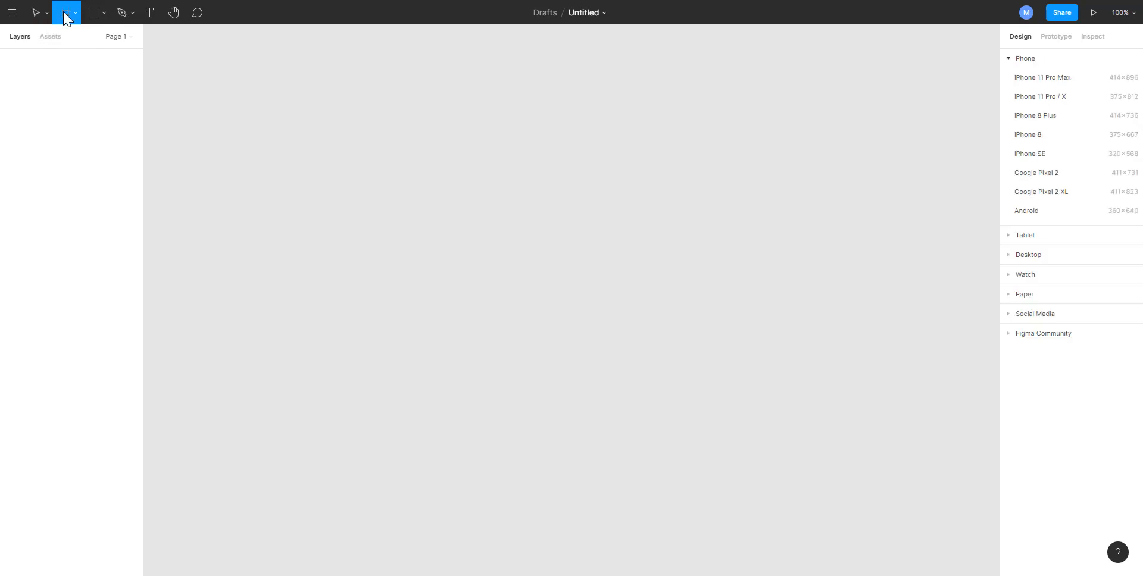
left_click_drag(276, 143, 417, 276)
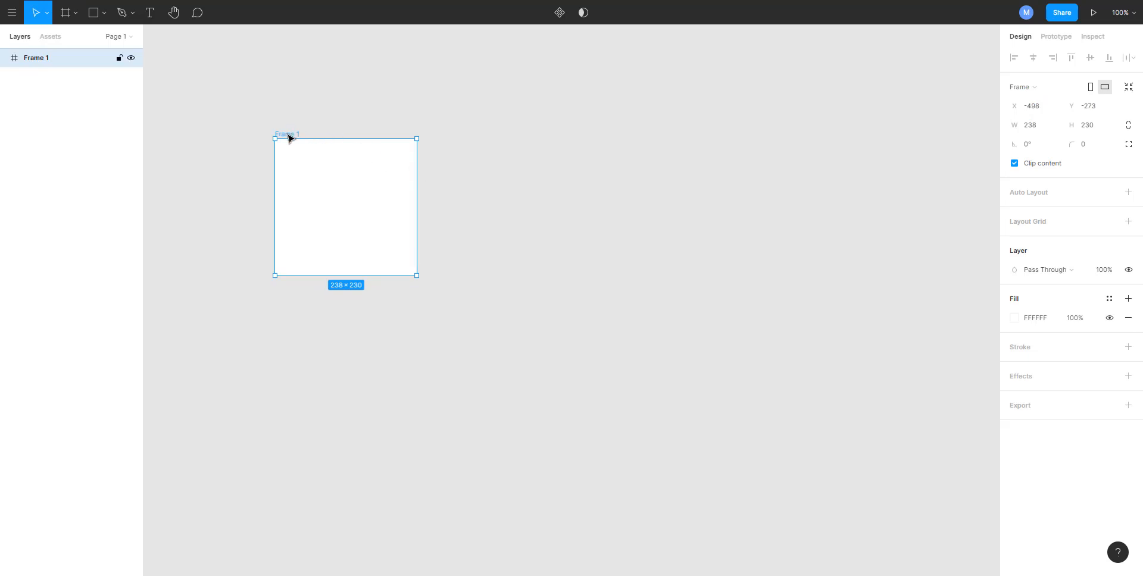
key("ctrl+r")
left_click(196, 160)
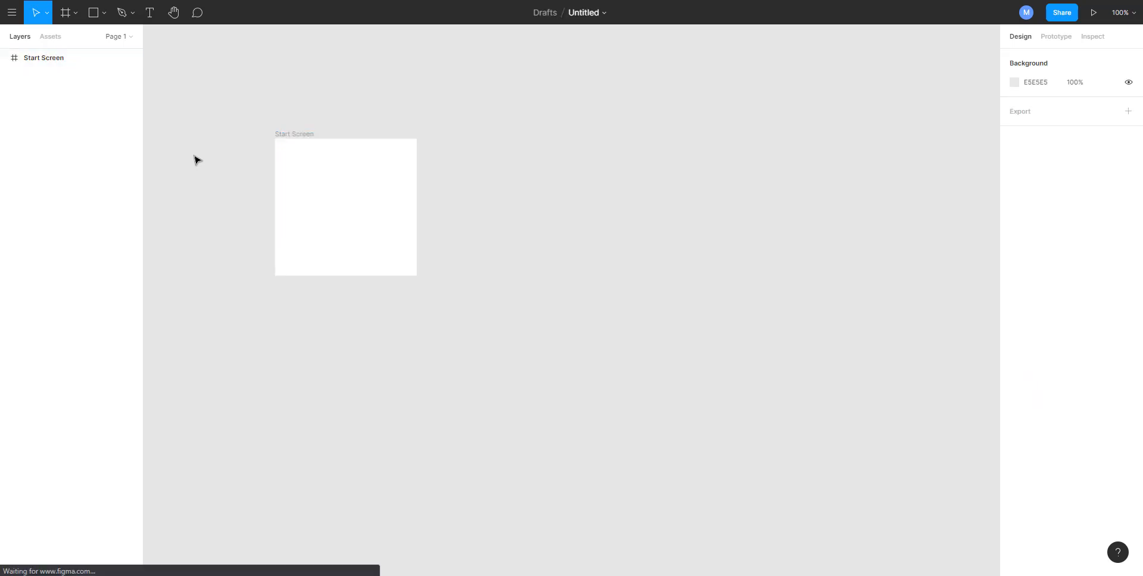
Draw a button rectangle about 99 × 40 in the upper middle of the Start Screen frame.
left_click(93, 14)
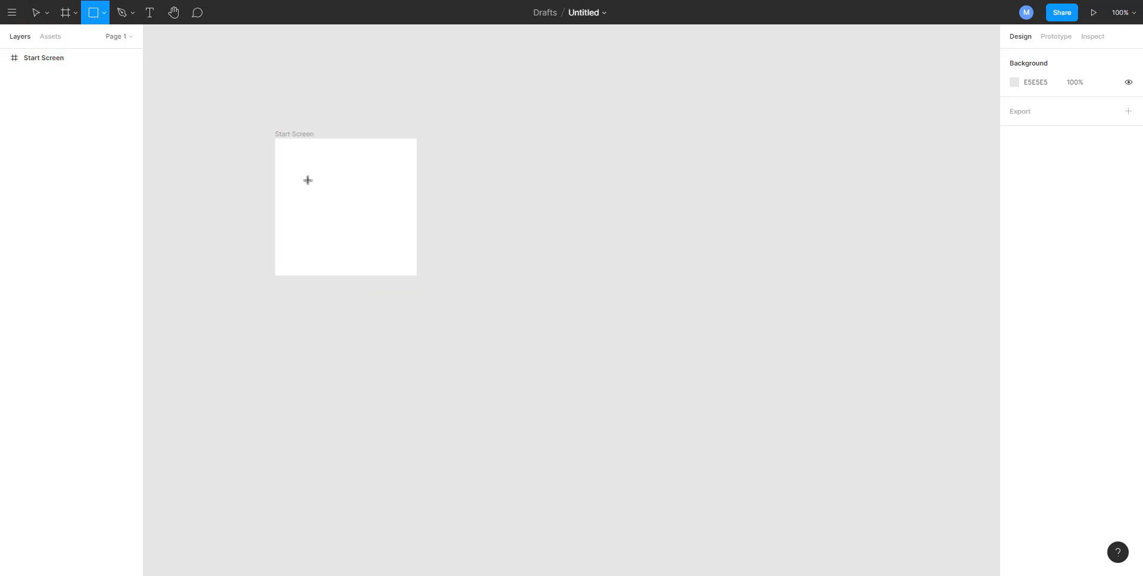
left_click_drag(316, 169, 376, 190)
double_click(350, 184)
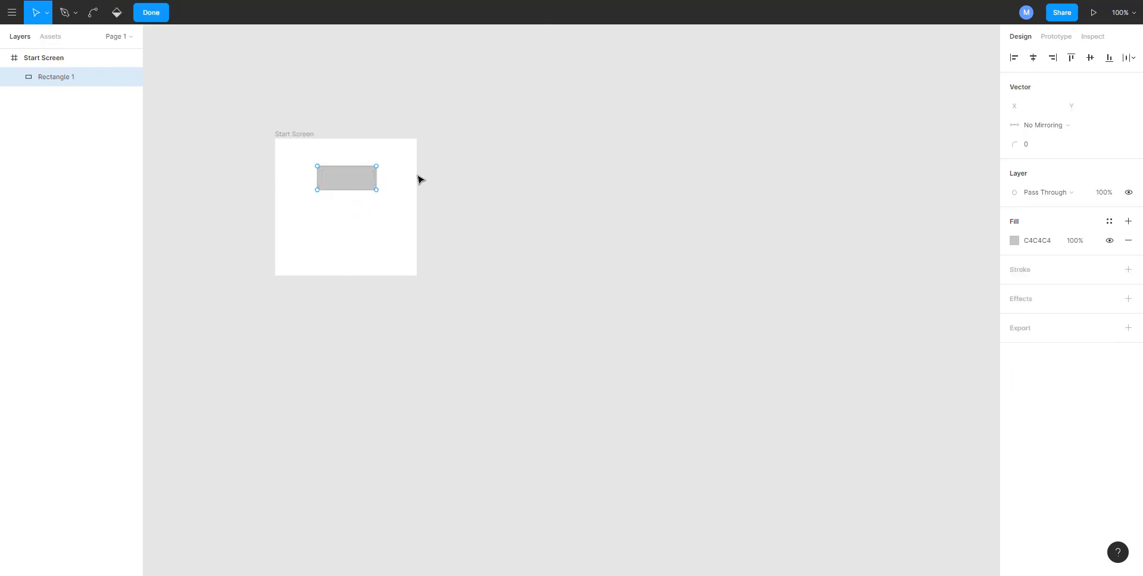
key("Escape")
Add the text label Start and center it on the button rectangle.
left_click(150, 12)
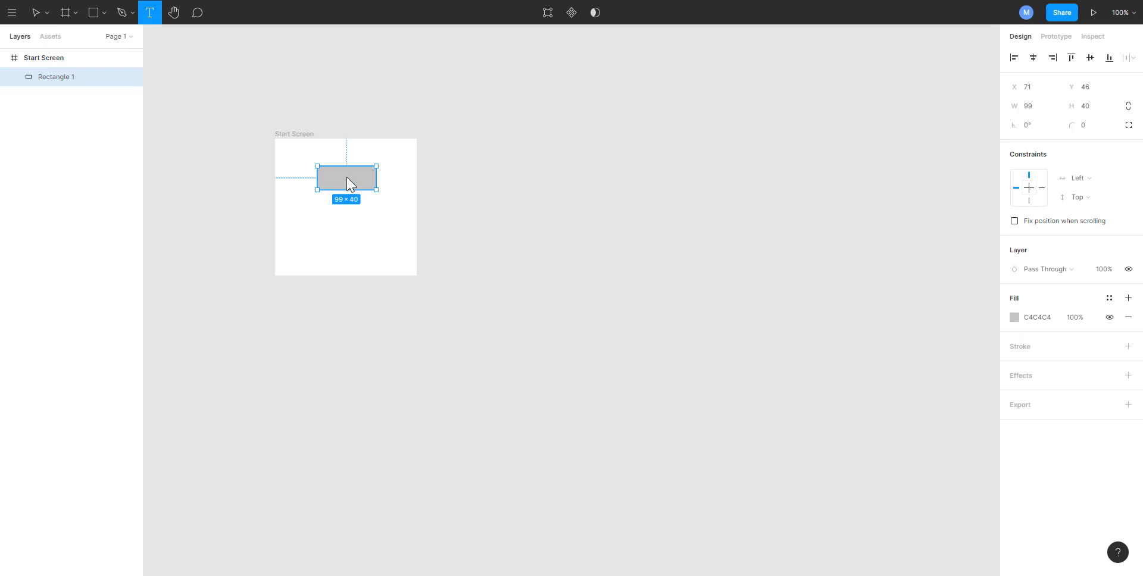
left_click(347, 177)
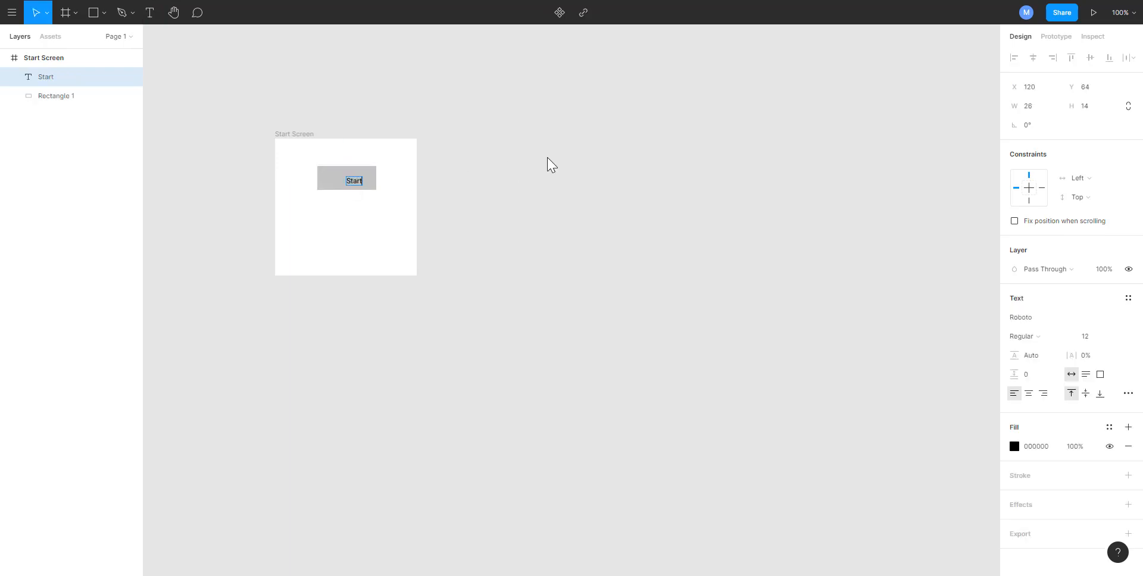
key("Escape")
left_click_drag(355, 181, 346, 178)
left_click(574, 263)
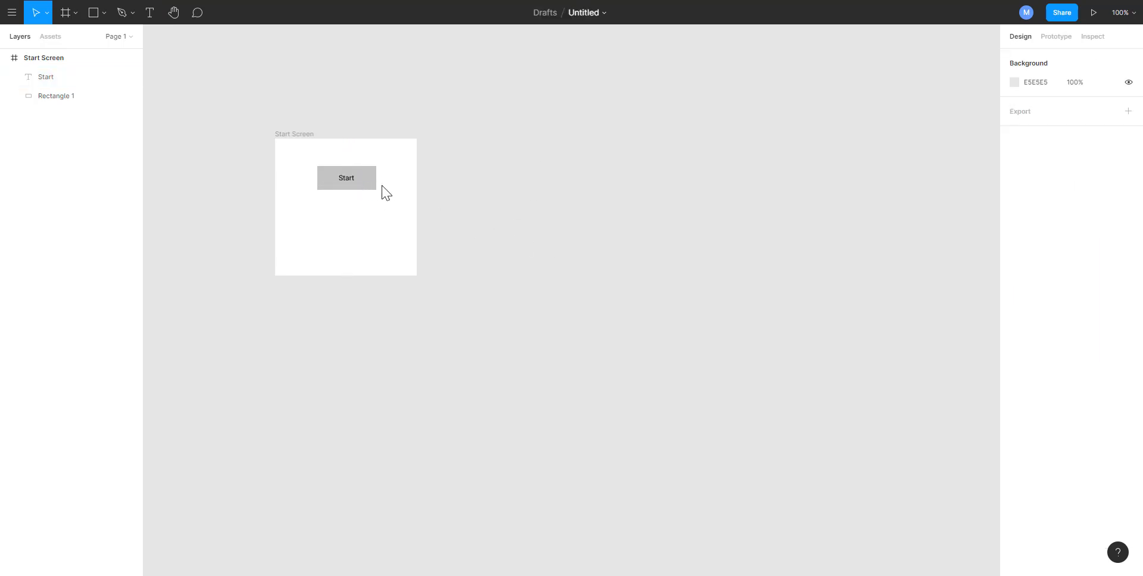
Try placing the Start text layer behind the button rectangle, and return it to the front of the layer order.
left_click(363, 186)
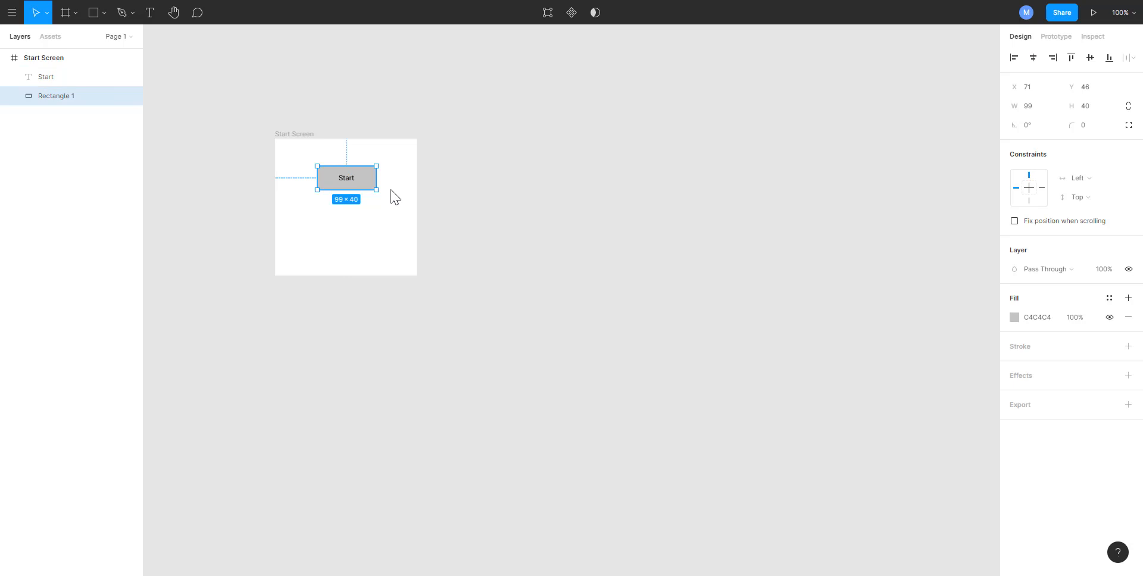
left_click(439, 212)
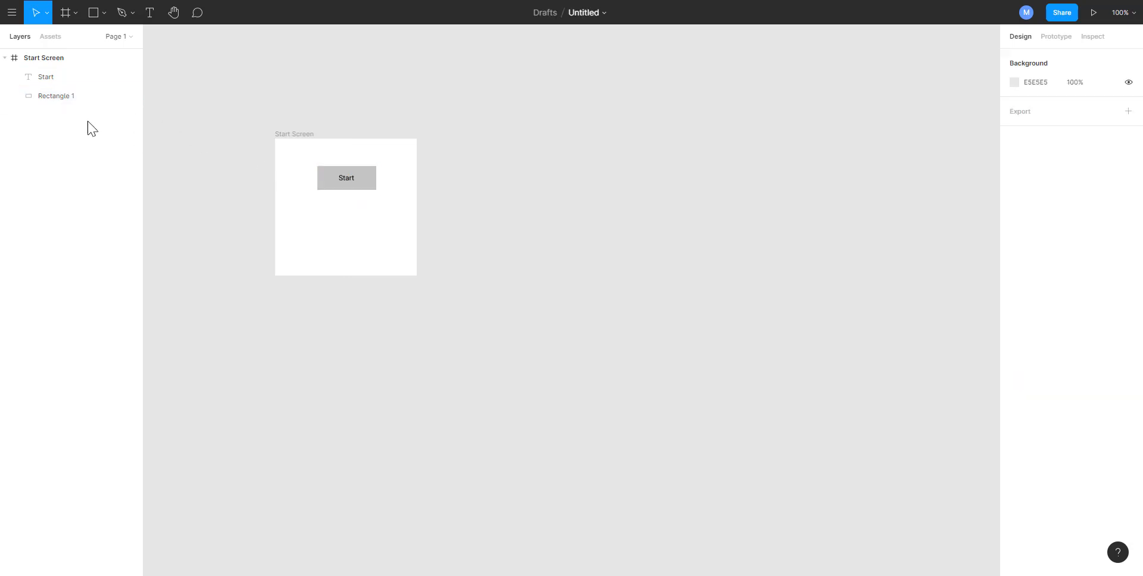
left_click(61, 79)
left_click_drag(68, 86, 55, 116)
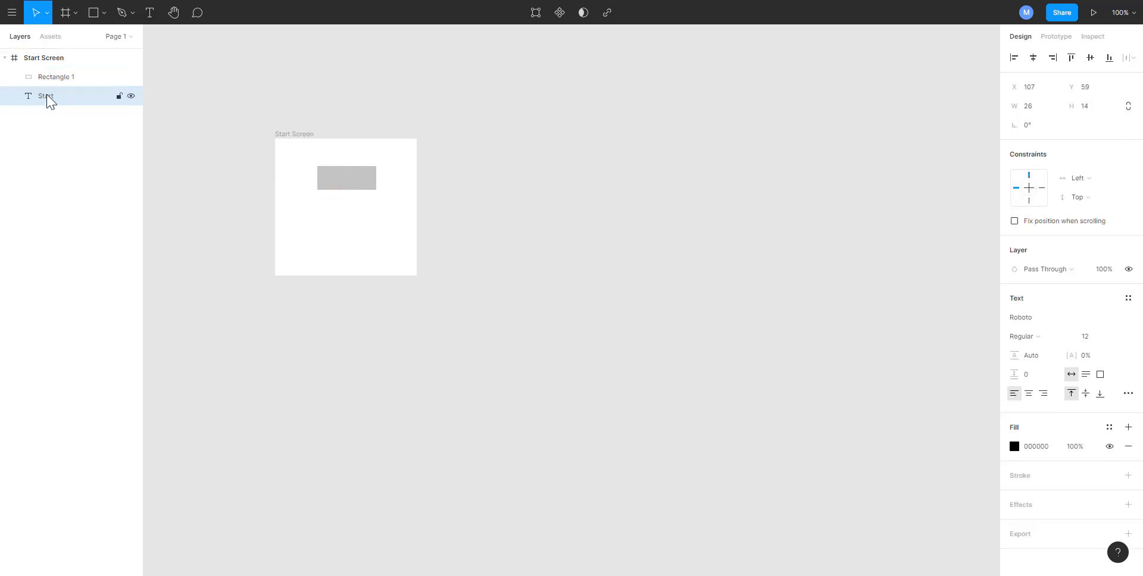
mouse_move(46, 103)
left_mouse_down()
mouse_move(56, 78)
mouse_move(57, 108)
left_mouse_up()
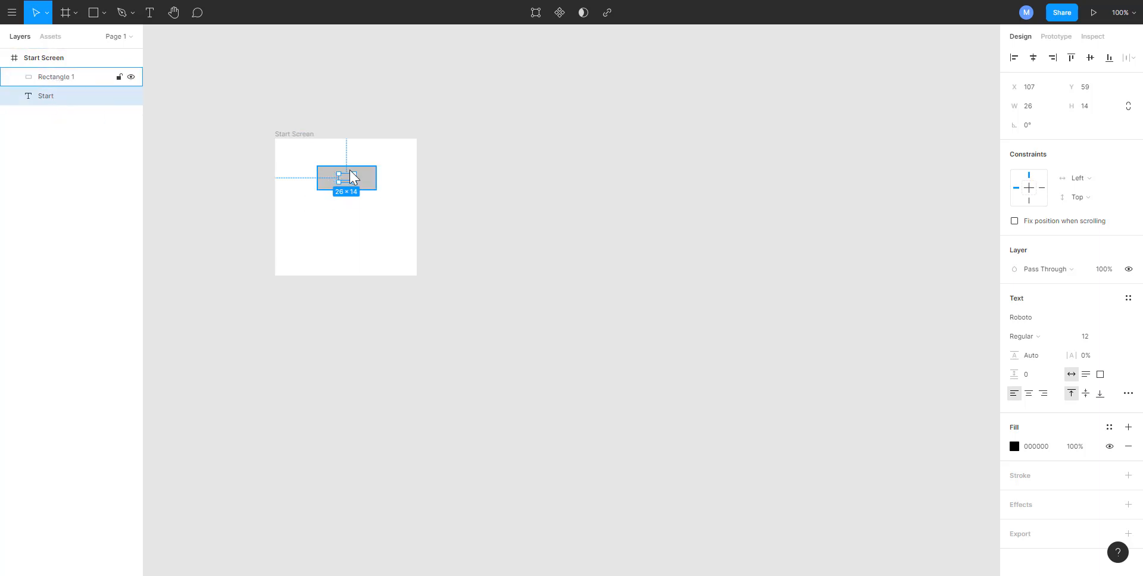
left_click_drag(79, 97, 79, 77)
left_click(323, 398)
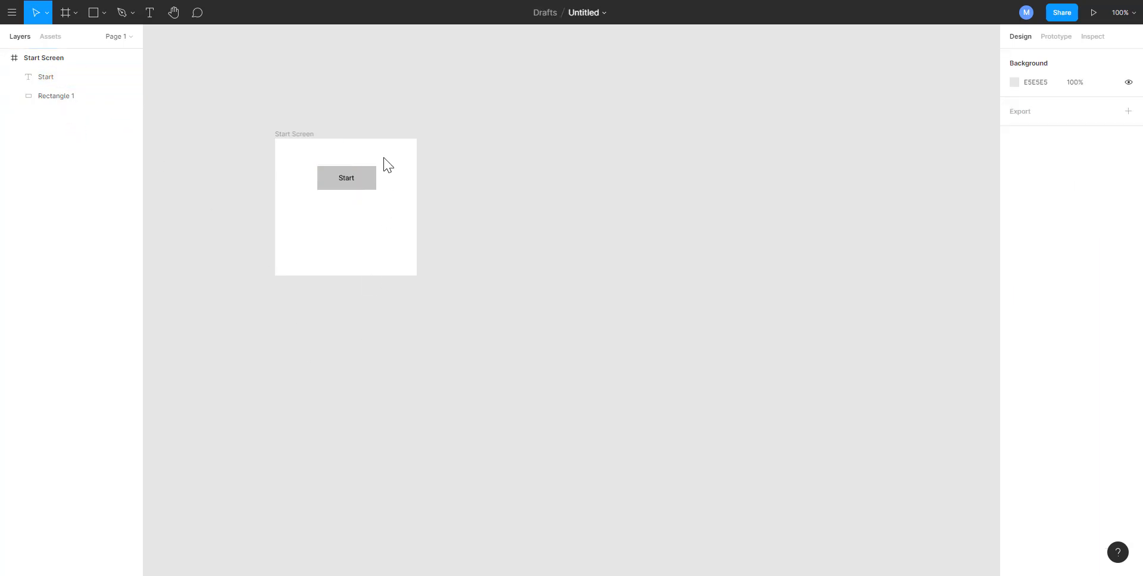
Duplicate the Start button's rectangle and label together, placing the copy just below the original.
left_click_drag(452, 207, 305, 148)
key("ctrl+d")
left_click_drag(369, 187, 369, 225)
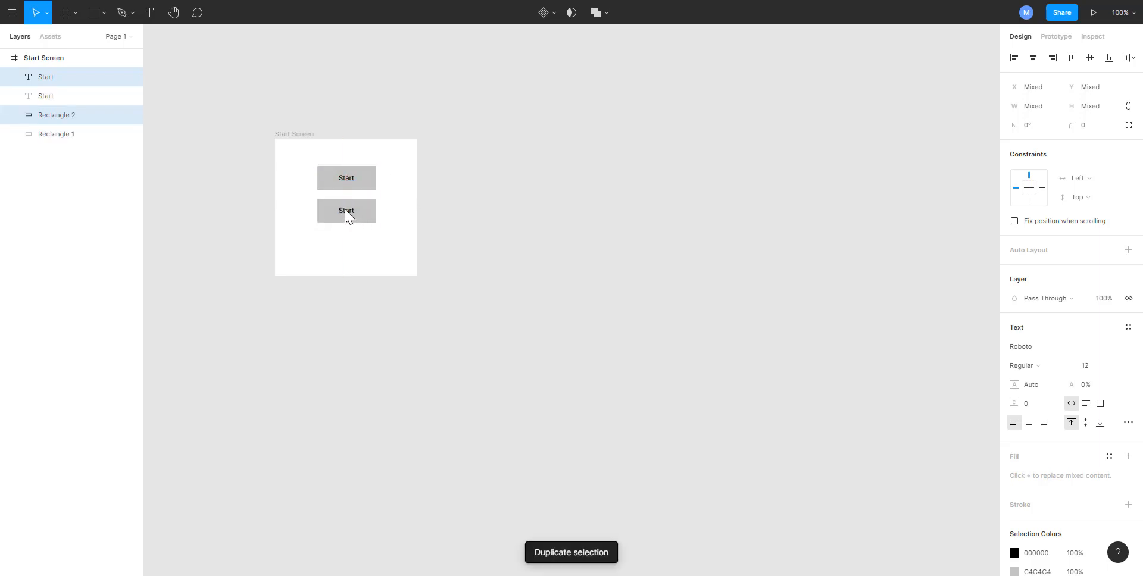
Change the lower button's label to Options and center the text on its rectangle.
double_click(345, 211)
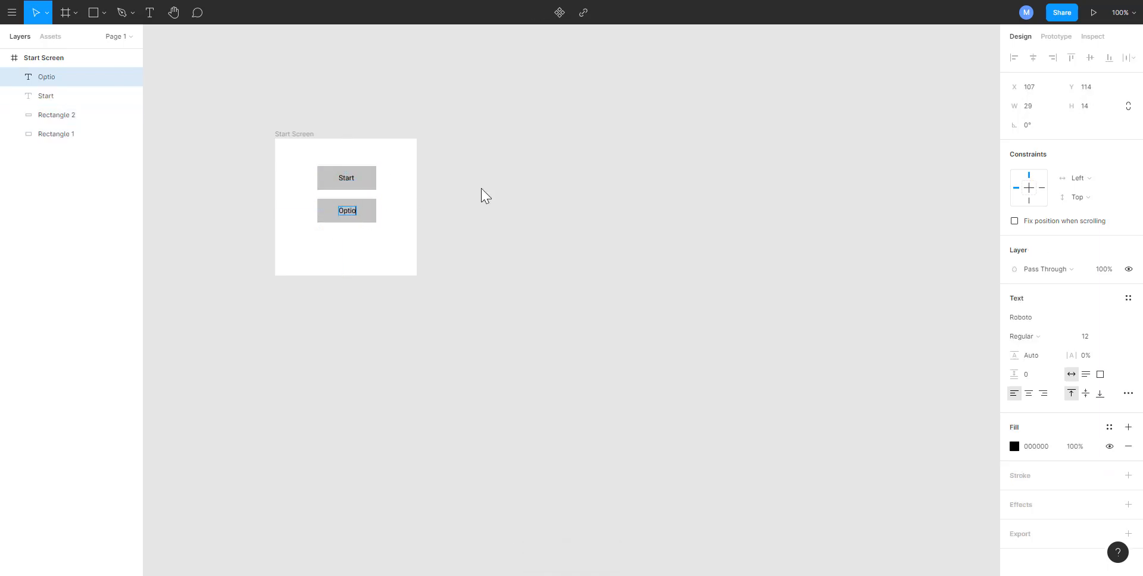
key("Escape")
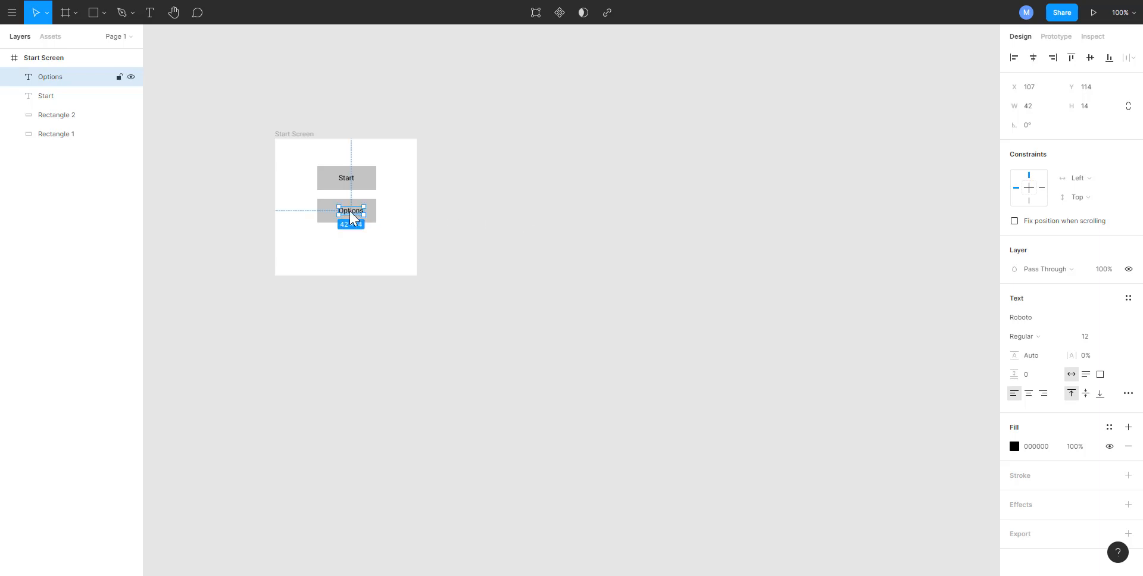
left_click_drag(350, 219, 346, 220)
left_click(530, 227)
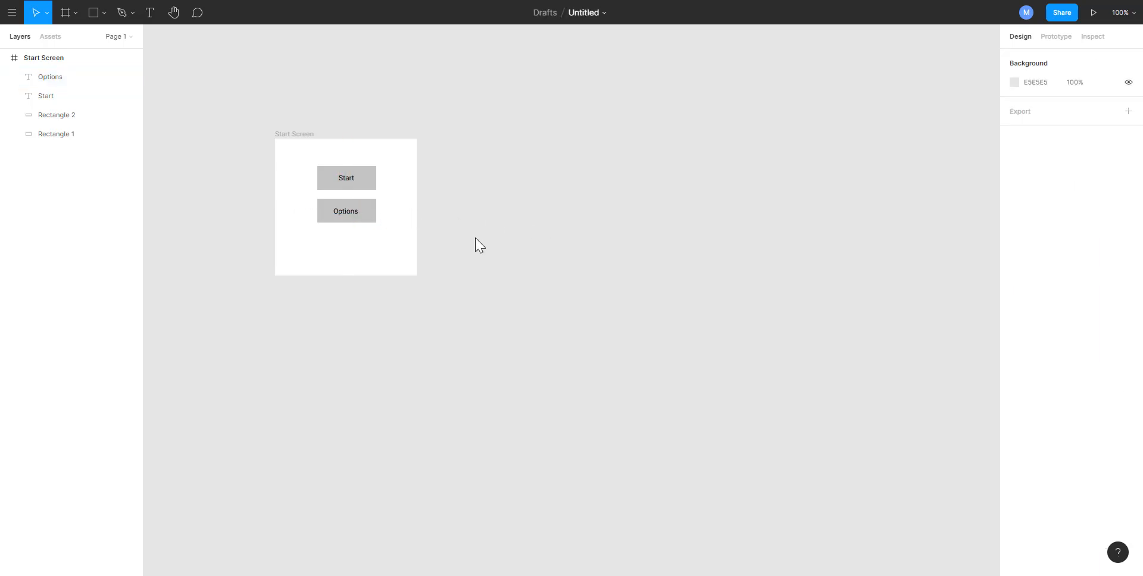
Duplicate the Options button's rectangle and label together, placing the copy just below the original.
left_click_drag(470, 244, 306, 200)
key("ctrl+d")
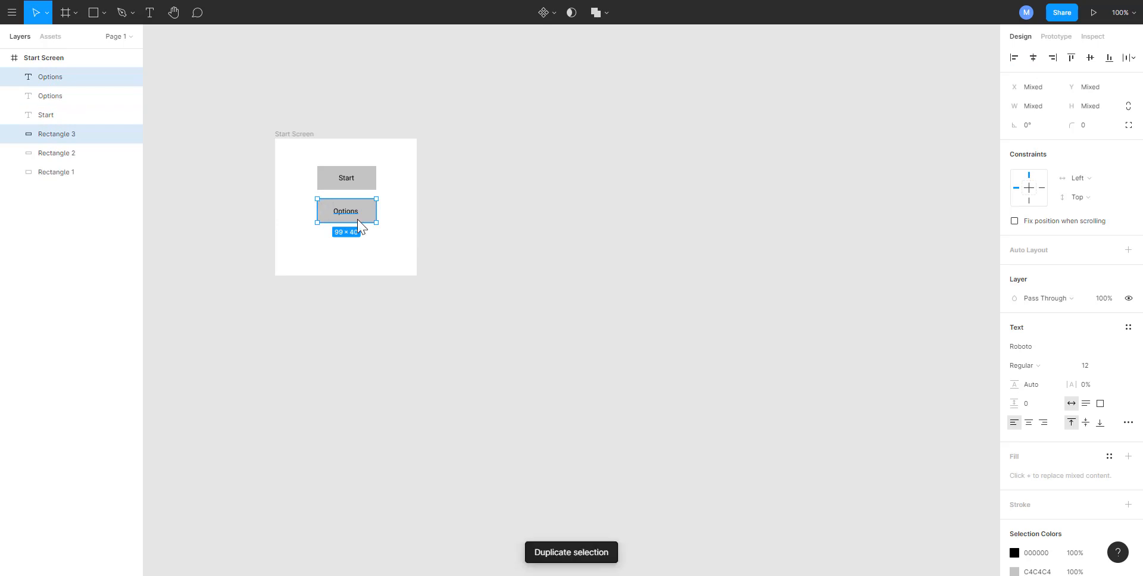
left_click_drag(358, 223, 368, 246)
key("ctrl+z")
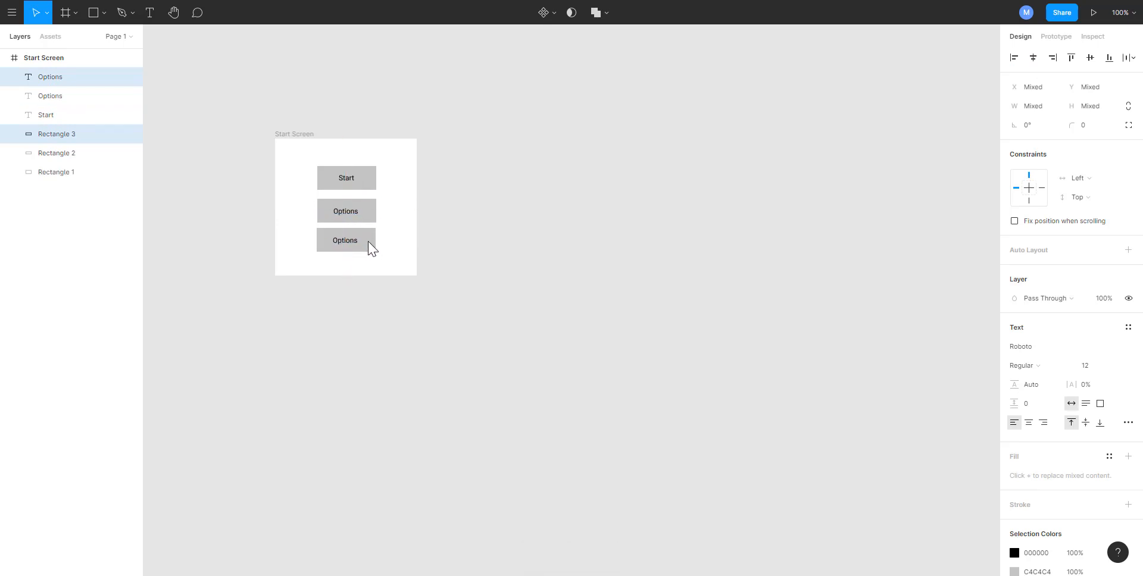
Change the lowest button's label to Exit and center the text on its rectangle.
double_click(352, 240)
type("Exit")
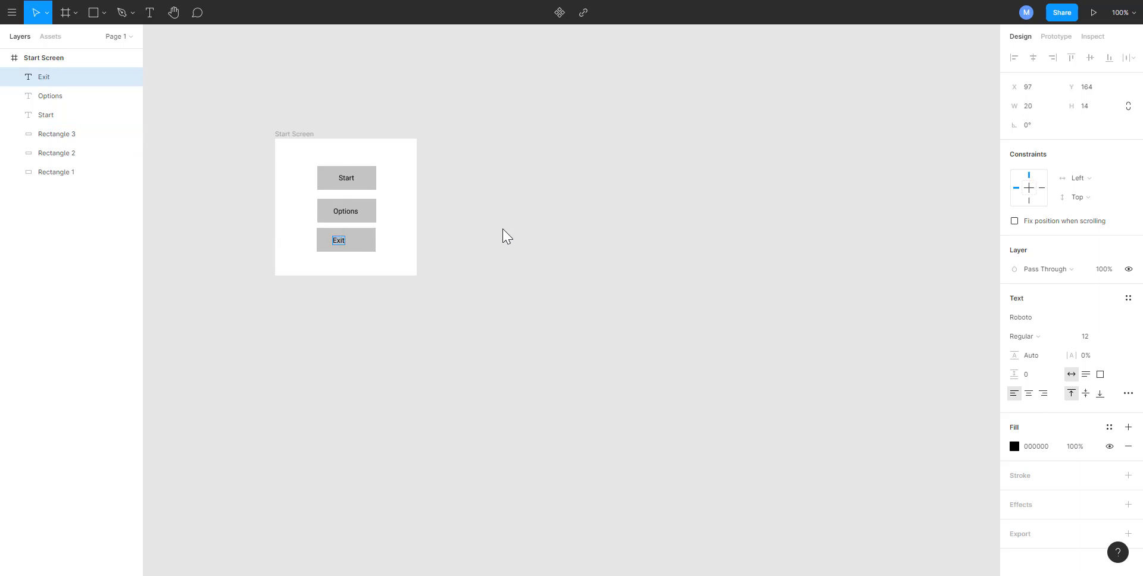
key("Escape")
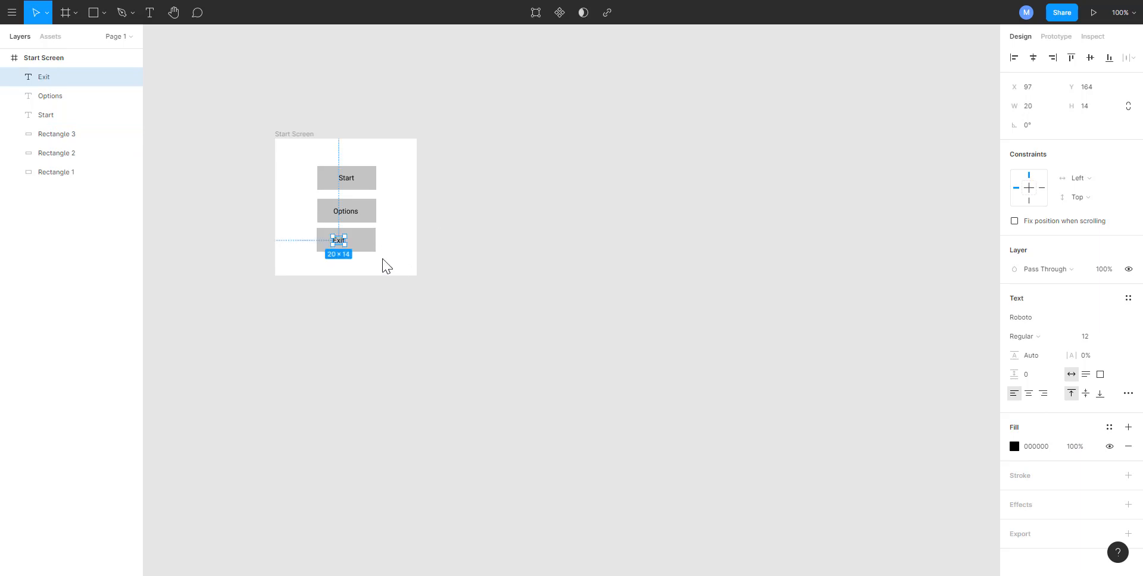
left_click(452, 293)
left_click(341, 242)
left_click_drag(342, 245, 350, 245)
left_click(482, 273)
scroll(538, 236, "up", 1)
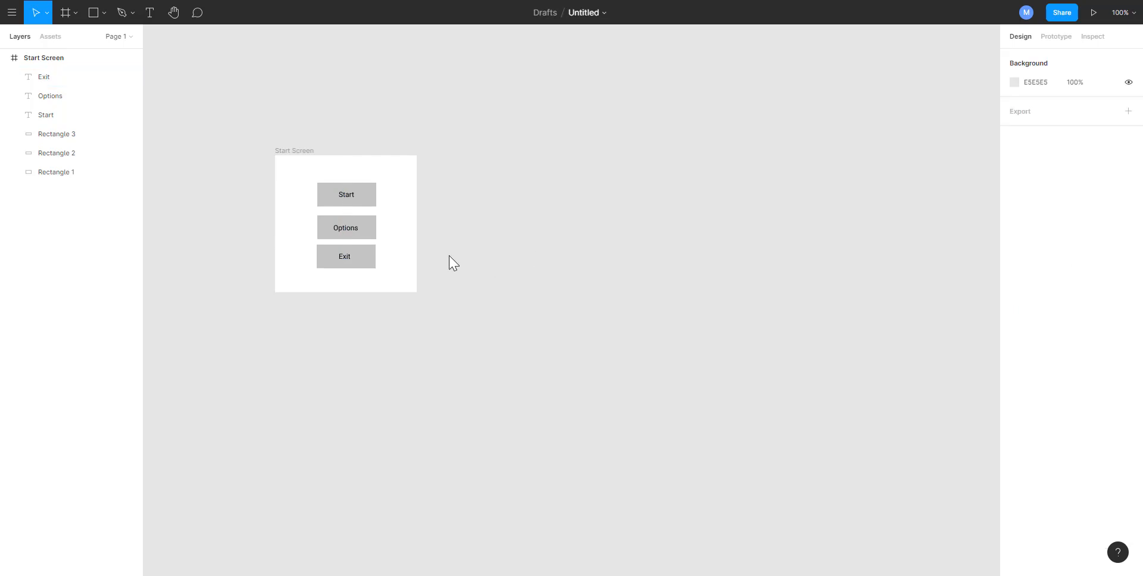
Duplicate the Start Screen frame beside the original and rename the copy Load Screen.
left_click(298, 150)
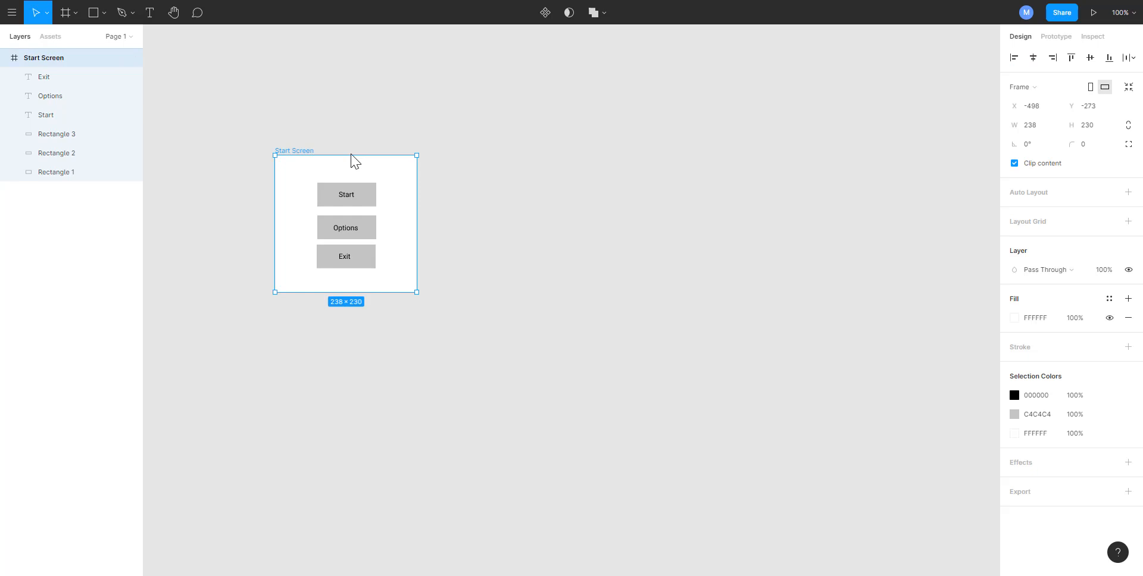
key("ctrl+d")
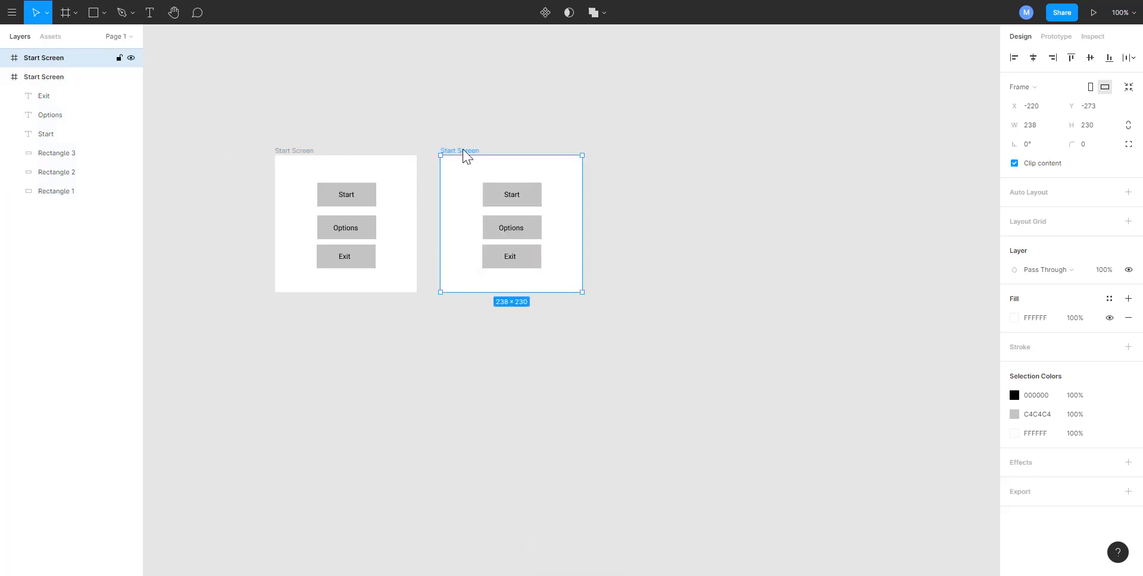
key("ctrl+r")
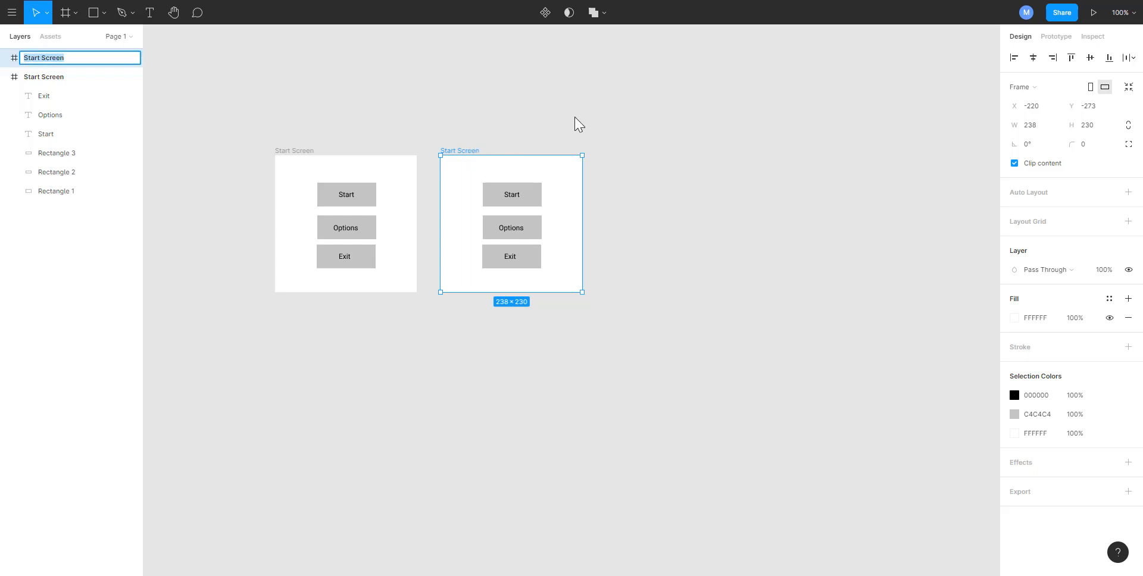
type("Load Scre")
key("Return")
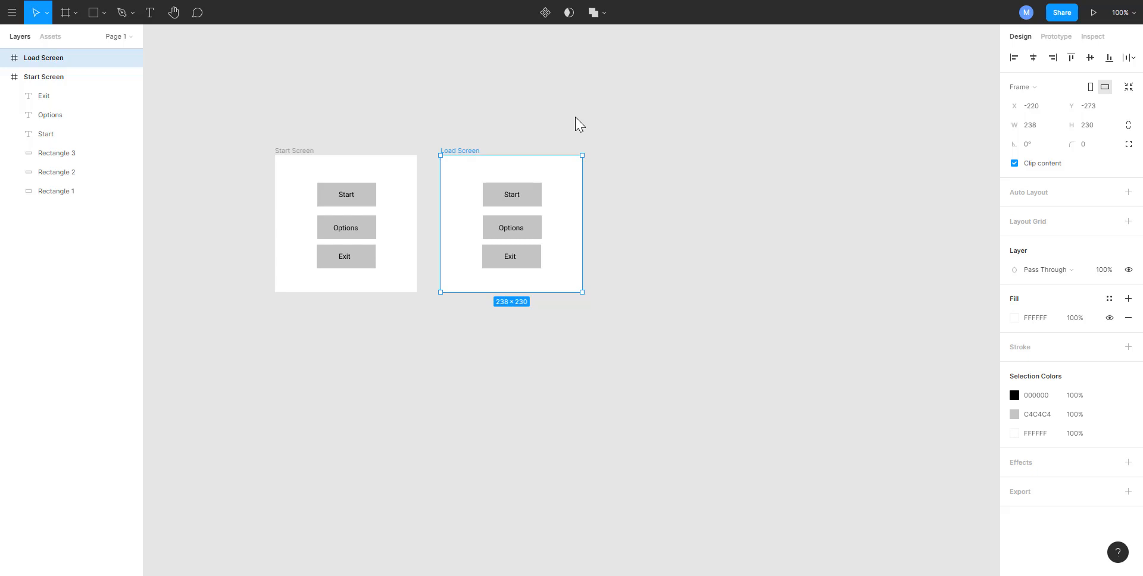
Change the Load Screen's Start label to New Game and shift the text back toward the button's center.
left_click(691, 236)
left_click(516, 199)
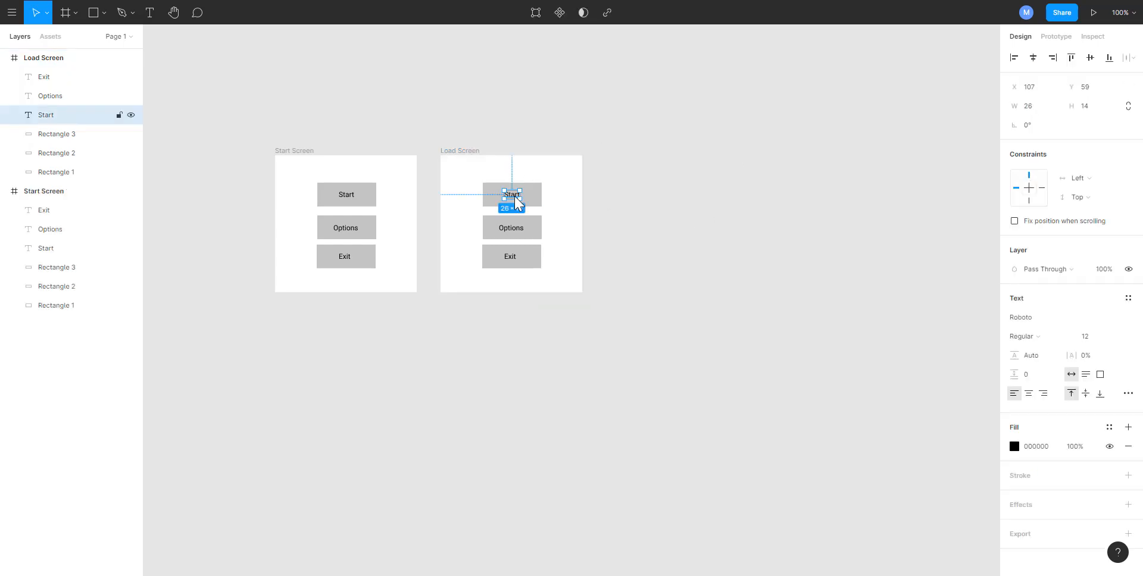
double_click(515, 199)
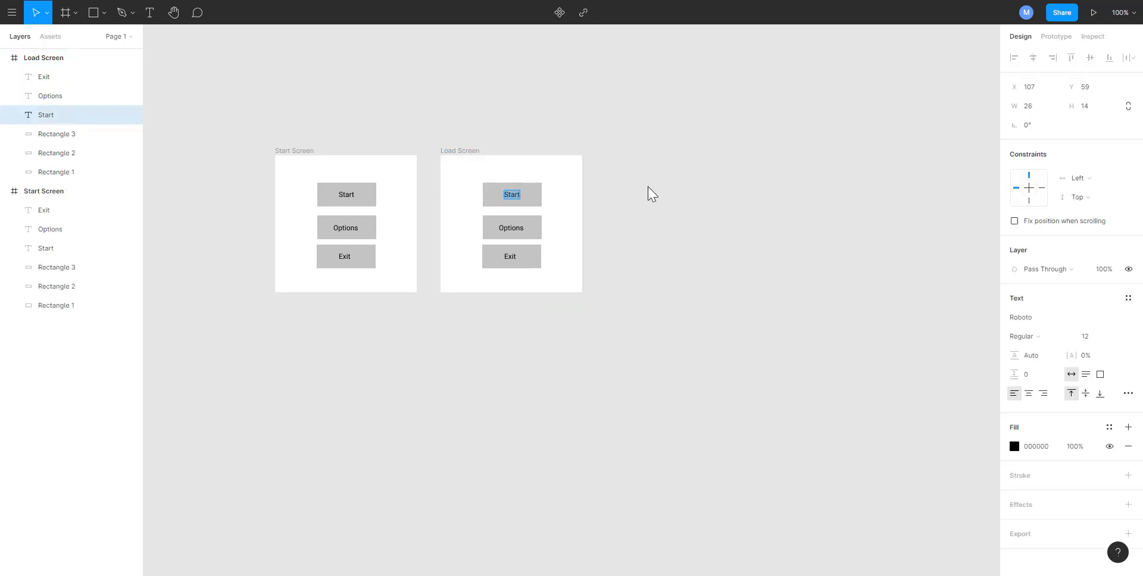
type("New Game")
left_click(639, 189)
left_click(717, 233)
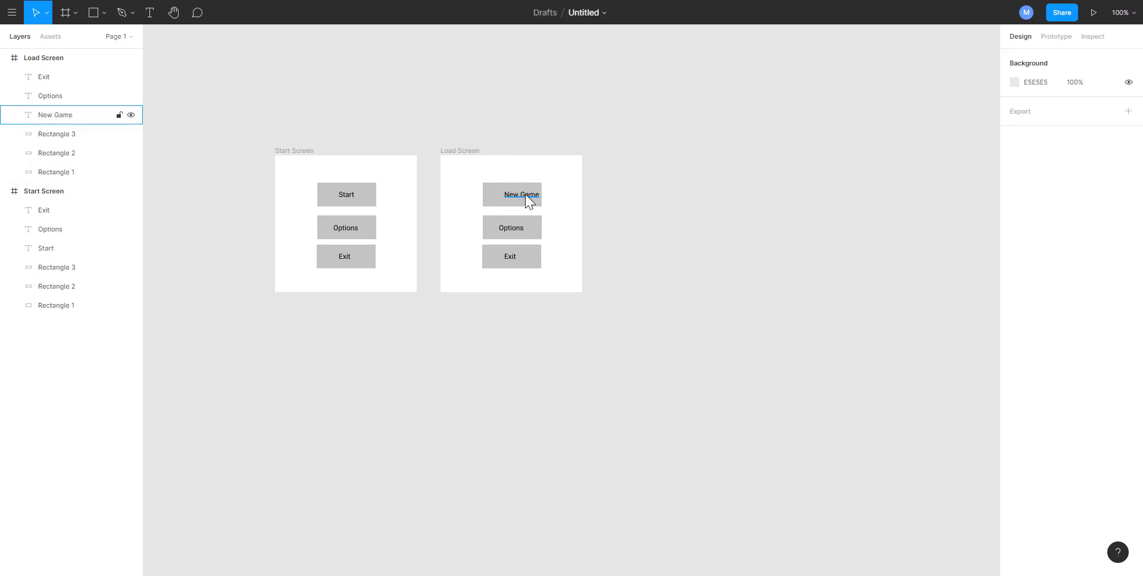
left_click(527, 194)
left_click_drag(531, 199, 519, 200)
Change the Load Screen's Options label to Load Game and center the text on its button.
double_click(512, 228)
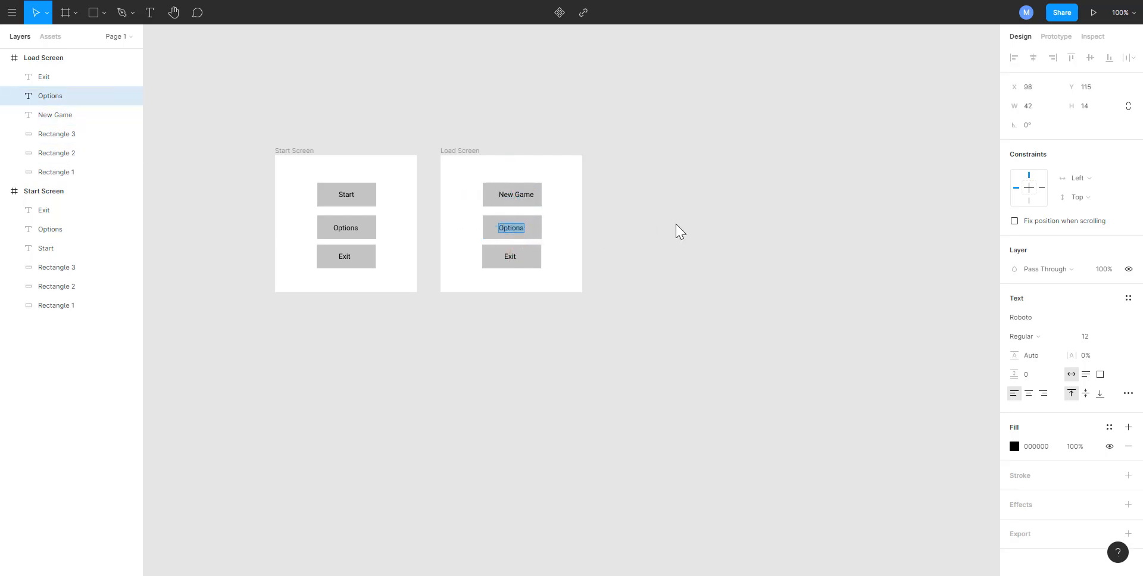
type("Load Game")
key("Escape")
left_click(630, 291)
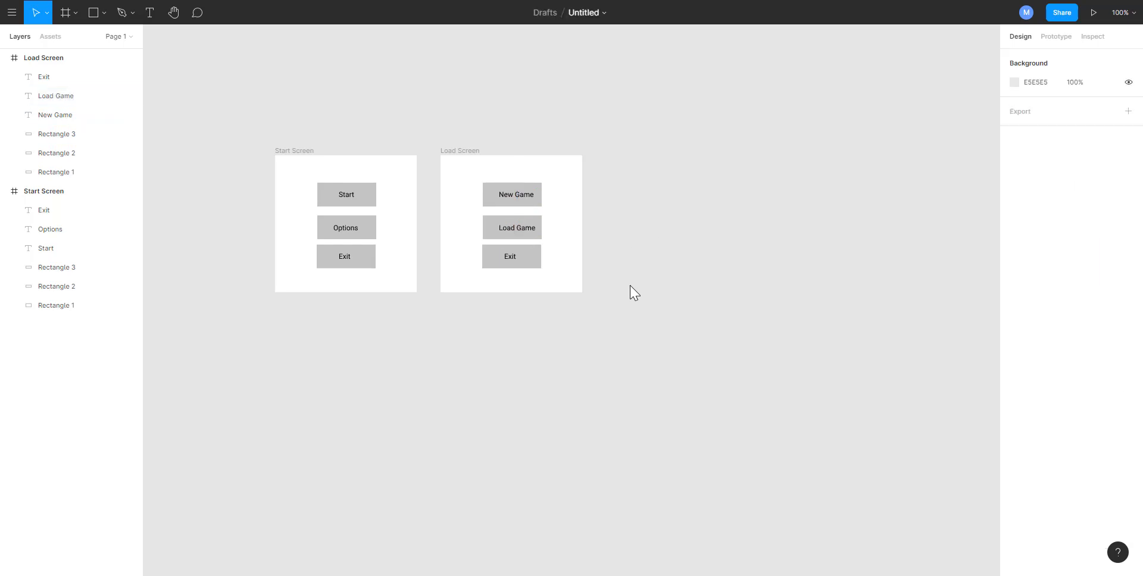
left_click(522, 234)
left_click_drag(522, 234, 517, 234)
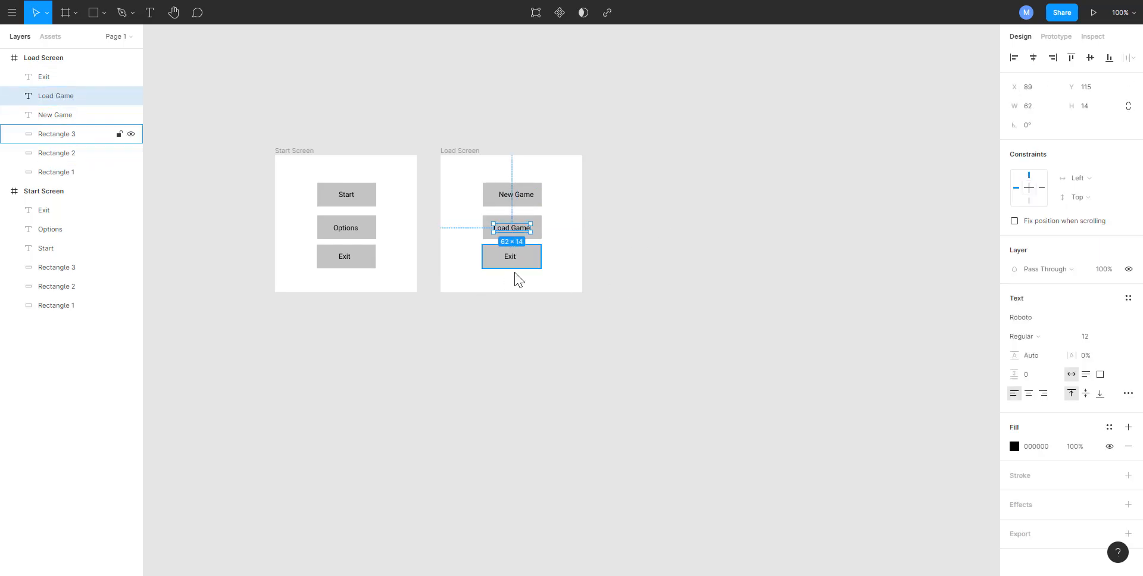
left_click(598, 316)
Center the New Game label on its button and change the Load Screen's Exit label to Back.
left_click_drag(521, 197, 517, 197)
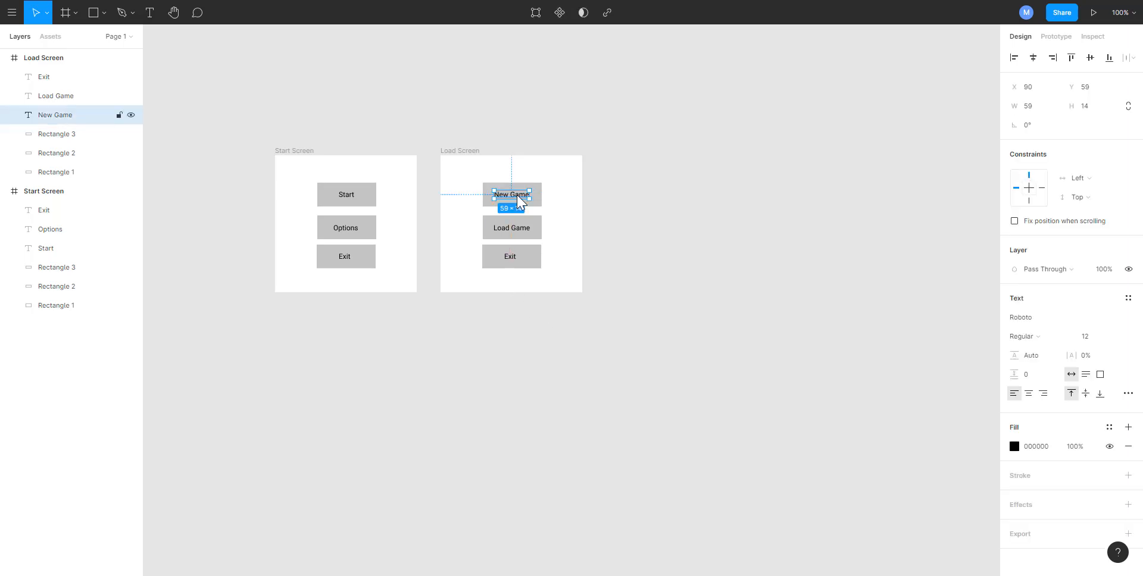
left_click(576, 352)
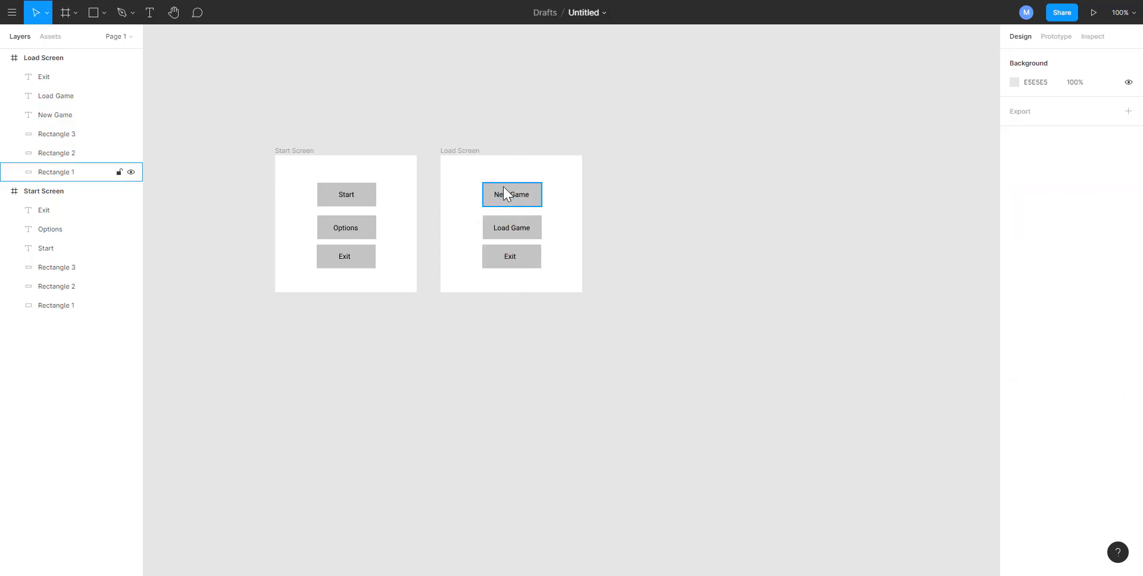
left_click(511, 256)
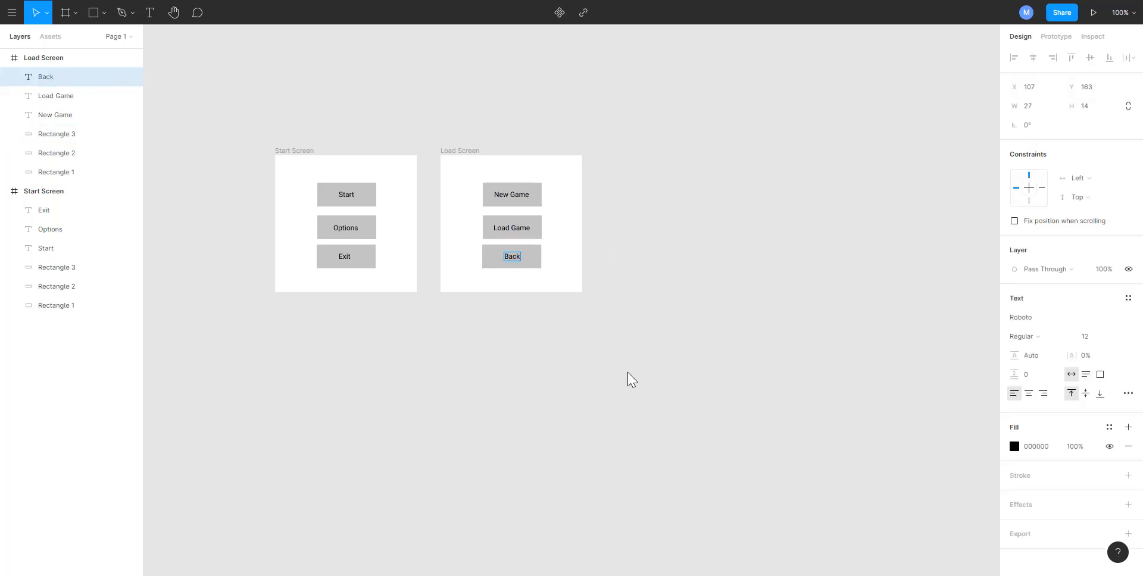
left_click(585, 358)
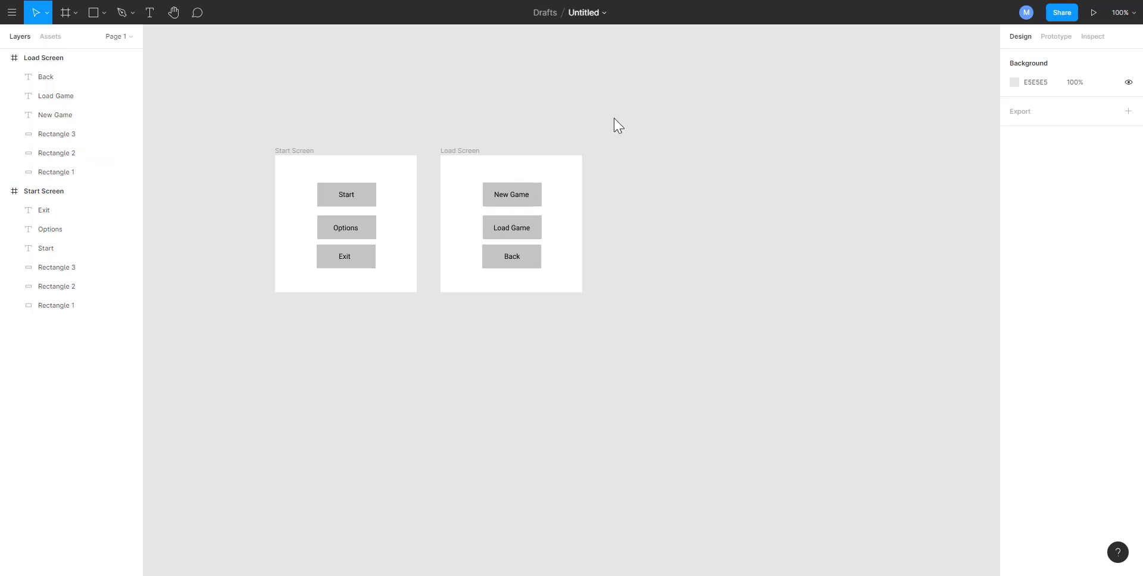
Duplicate the Load Screen frame beside the original and rename the copy Customization Screen.
left_click(460, 153)
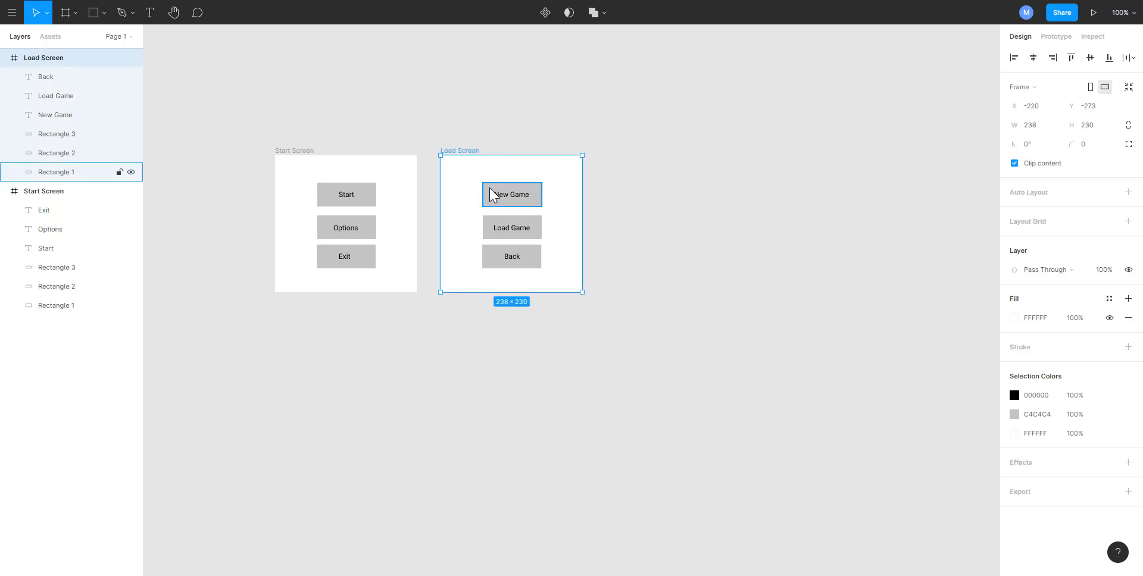
key("ctrl+d")
left_click(558, 120)
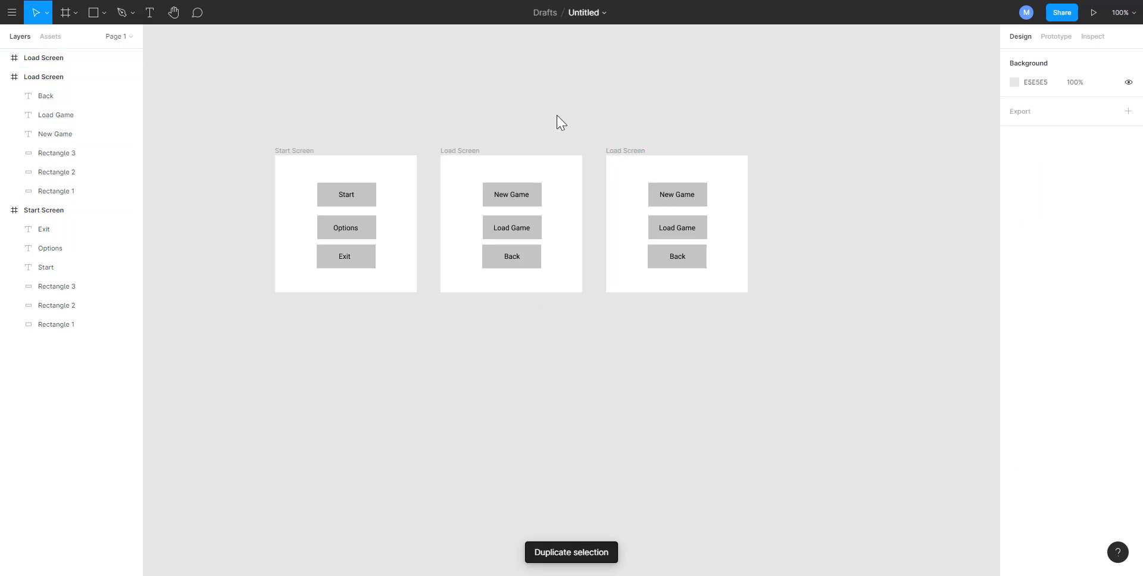
double_click(642, 152)
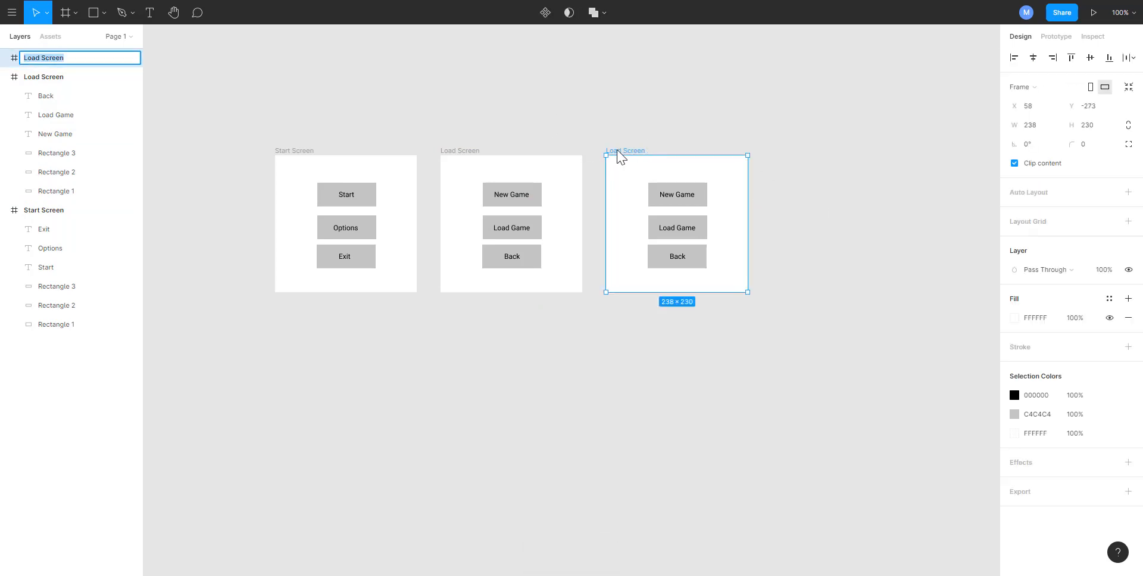
type("Customization")
key("Return")
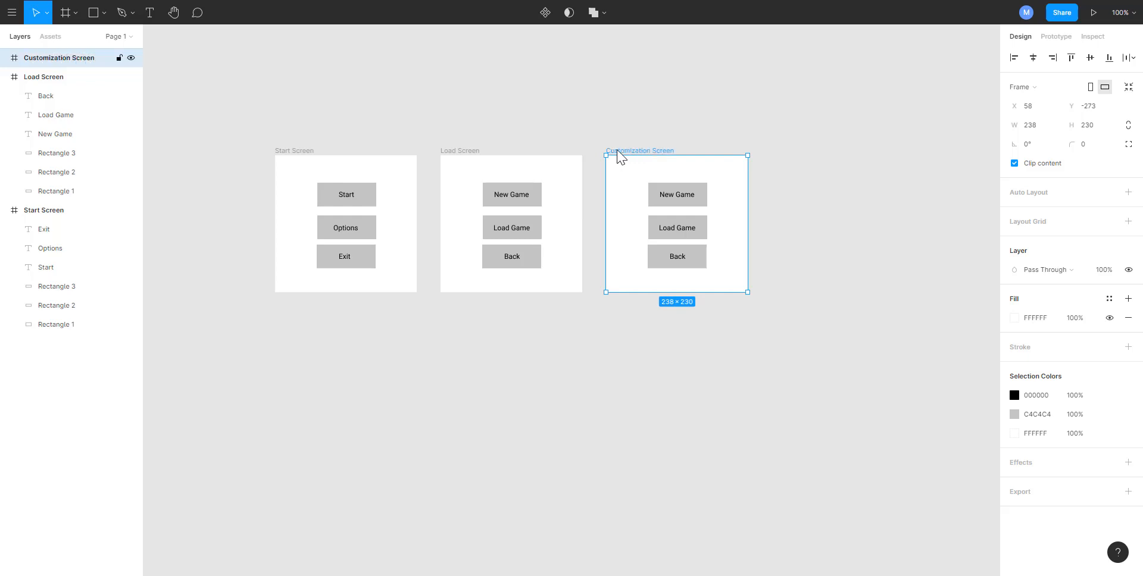
Delete the New Game and Load Game labels and their rectangles from the Customization Screen.
left_click(784, 281)
left_click(685, 203)
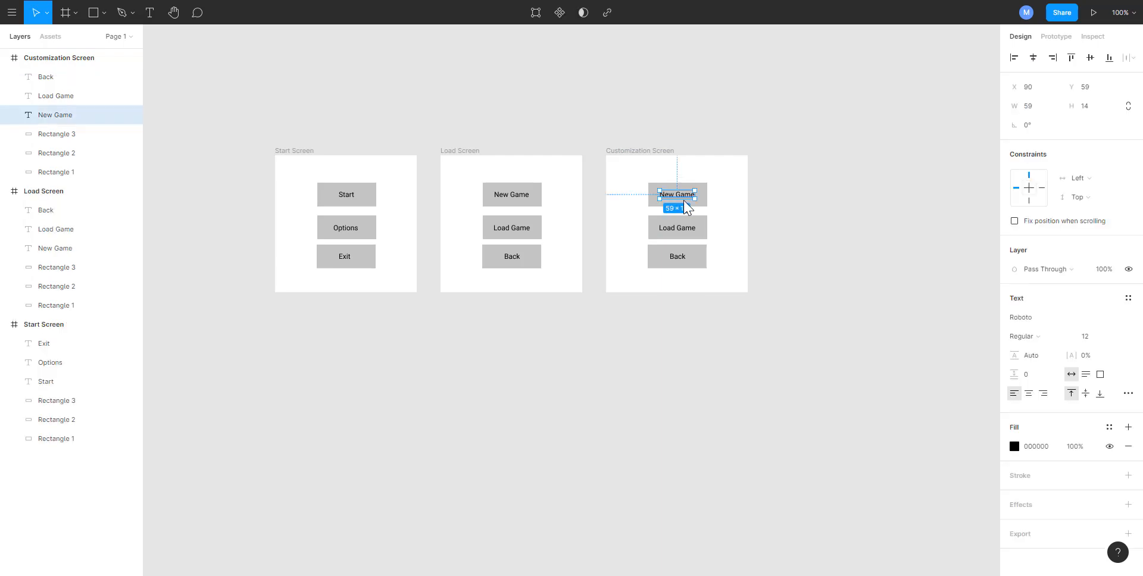
key("Delete")
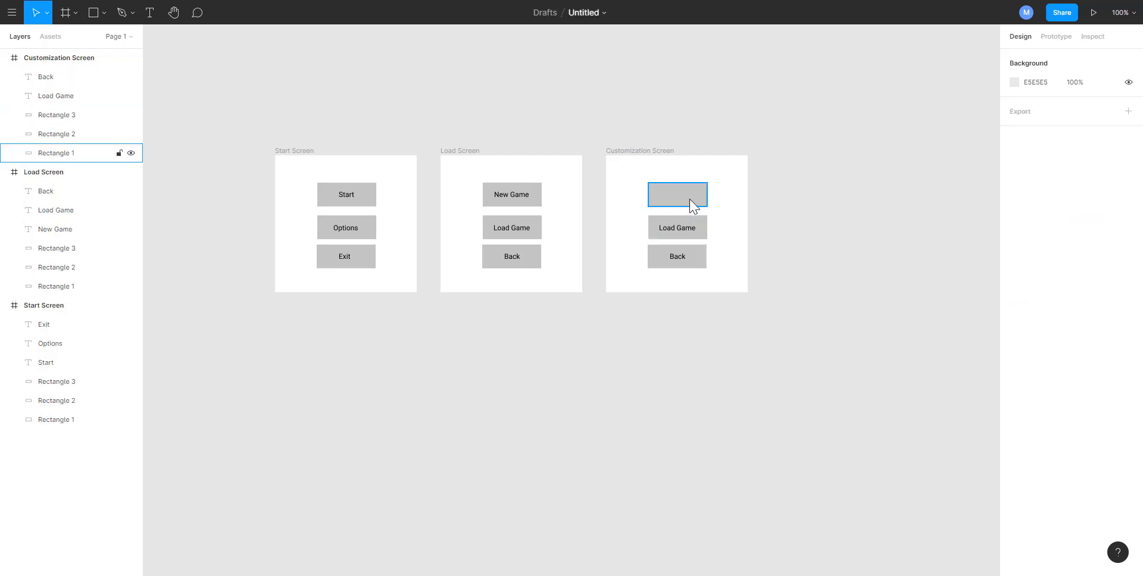
left_click(698, 205)
key("Delete")
left_click(690, 235)
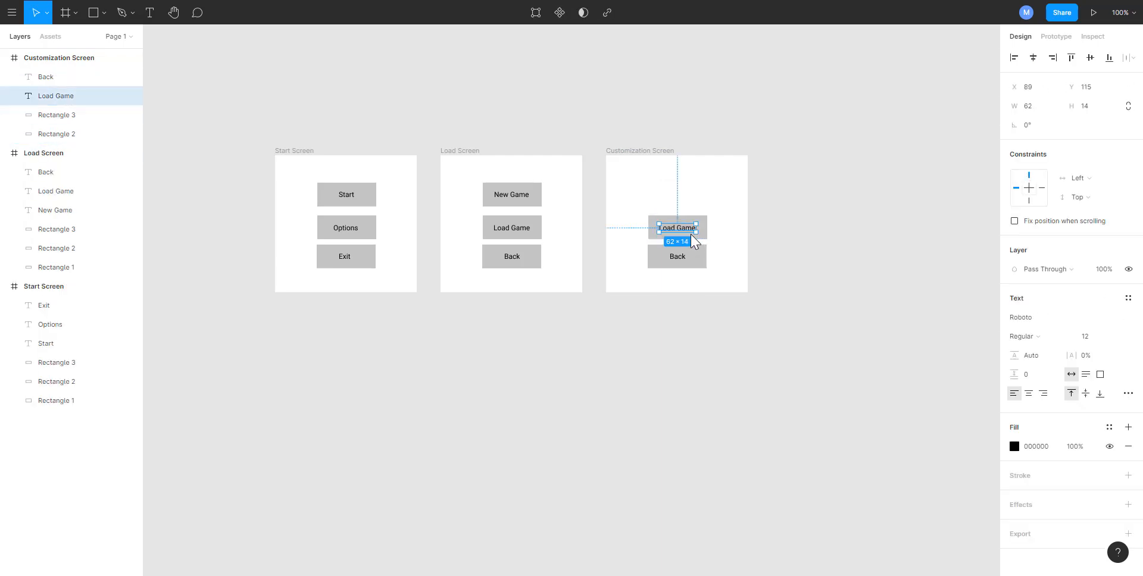
key("Delete")
left_click(697, 234)
key("Delete")
Change the Customization Screen's Back label to Confirm and center the text on its button.
double_click(678, 257)
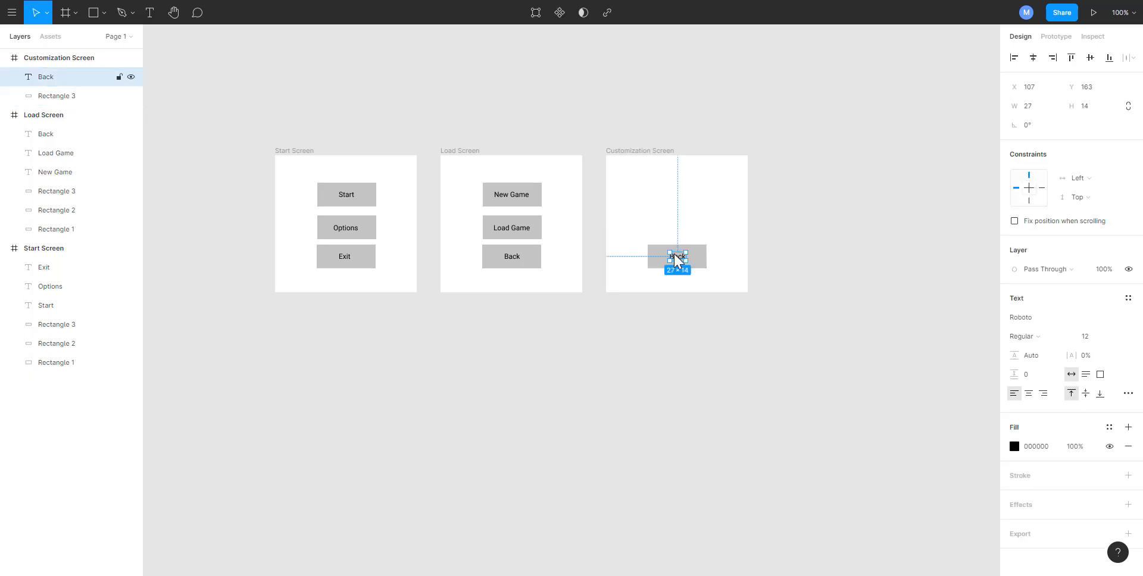
type("Confirm")
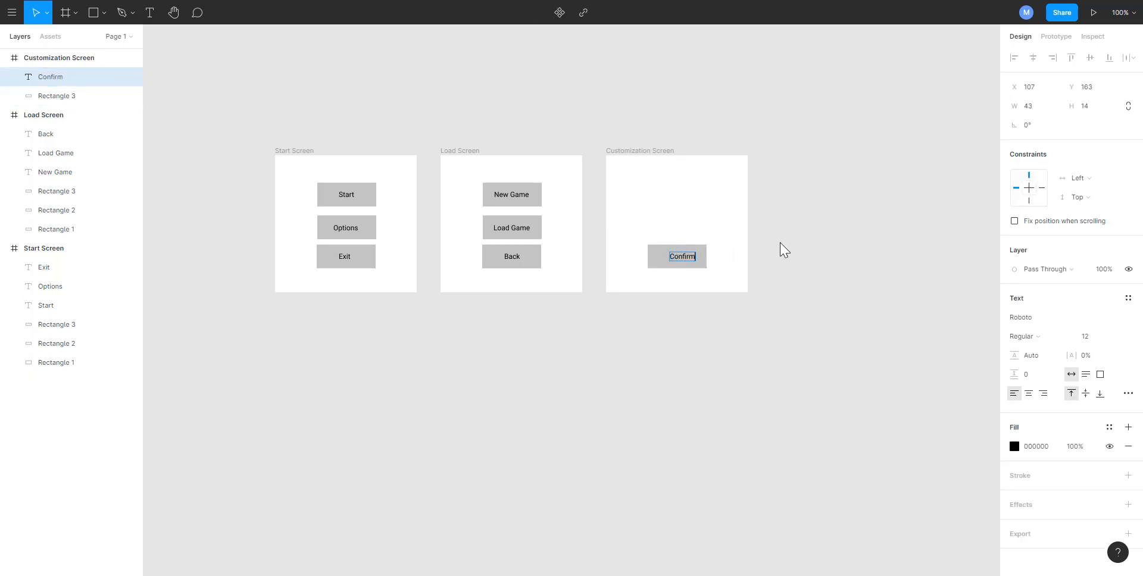
left_click(839, 373)
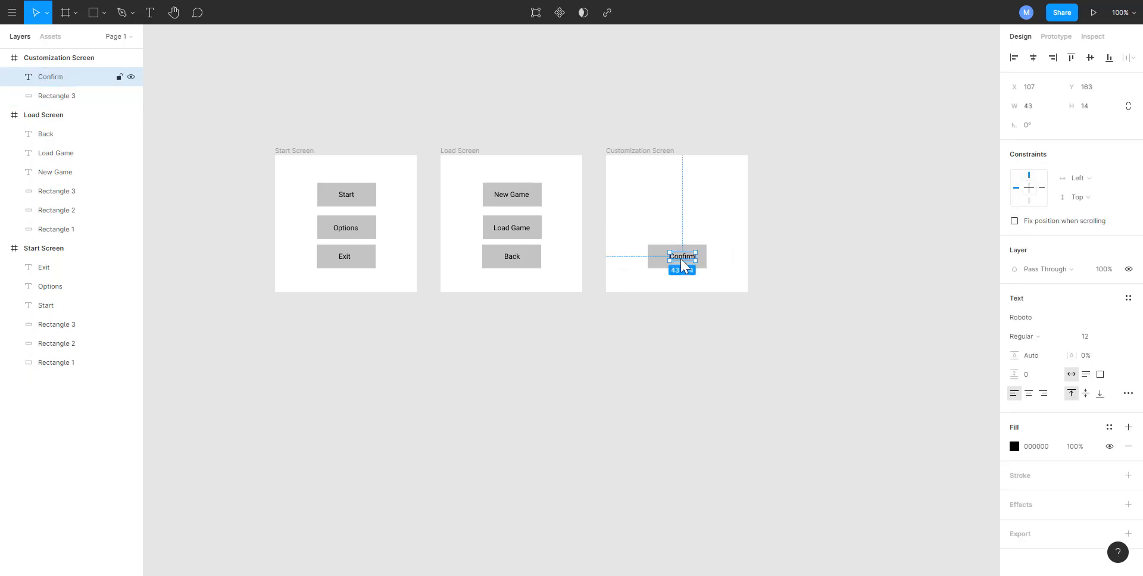
left_click_drag(679, 256, 673, 256)
left_click(721, 358)
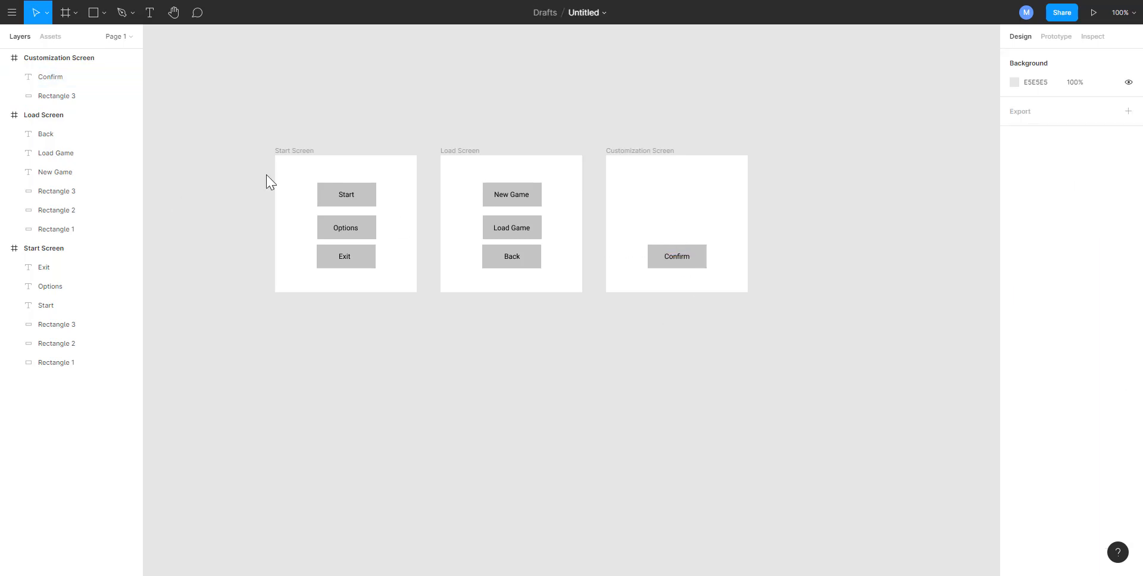
Draw a star shape centered above the Confirm button on the Customization Screen.
left_click(104, 13)
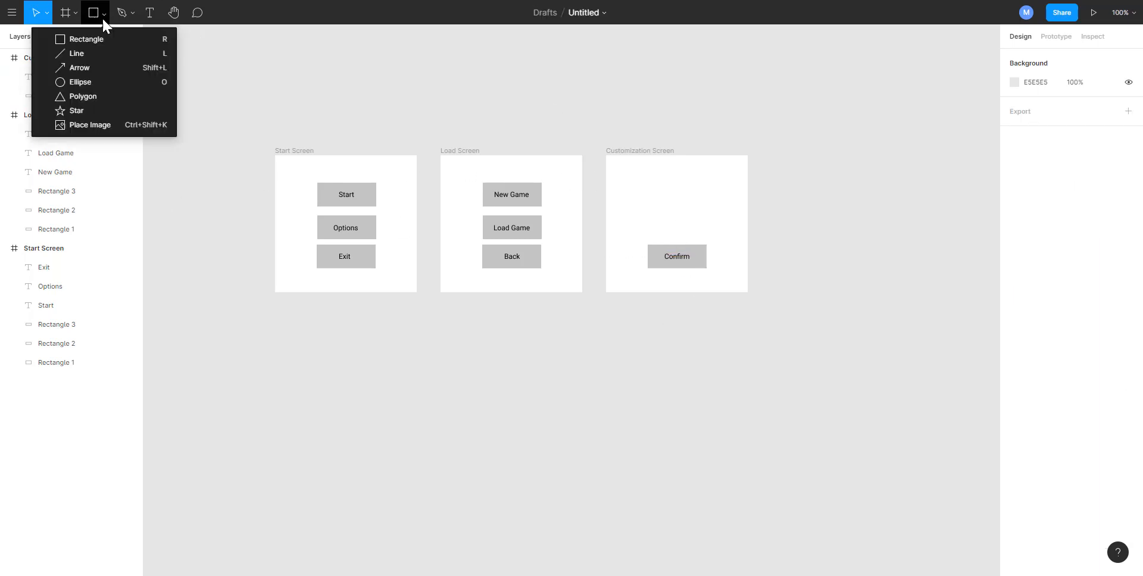
left_click(106, 113)
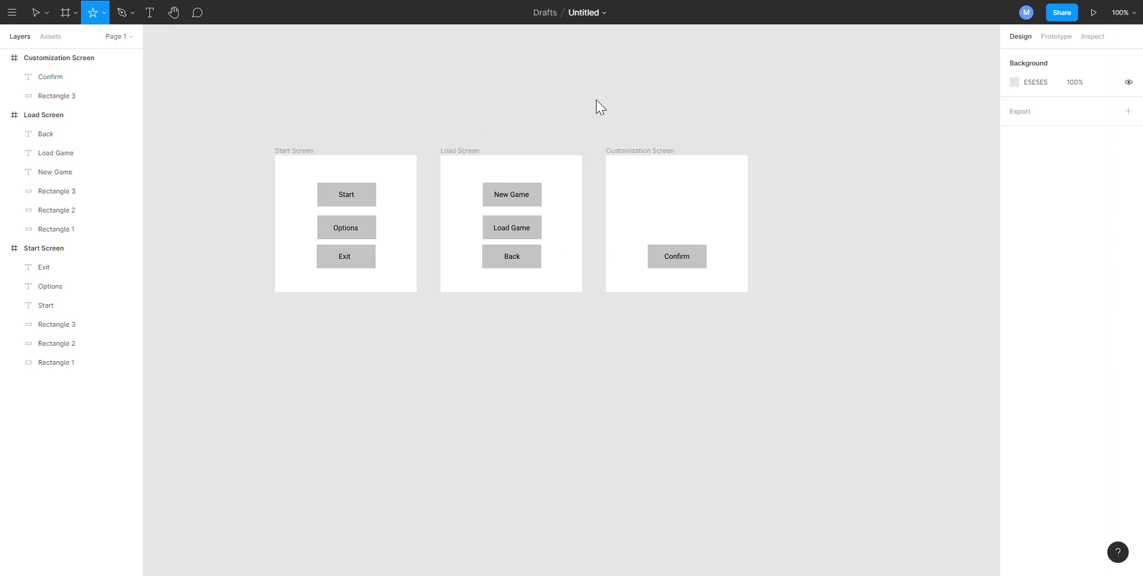
left_click_drag(660, 179, 697, 244)
left_click(803, 214)
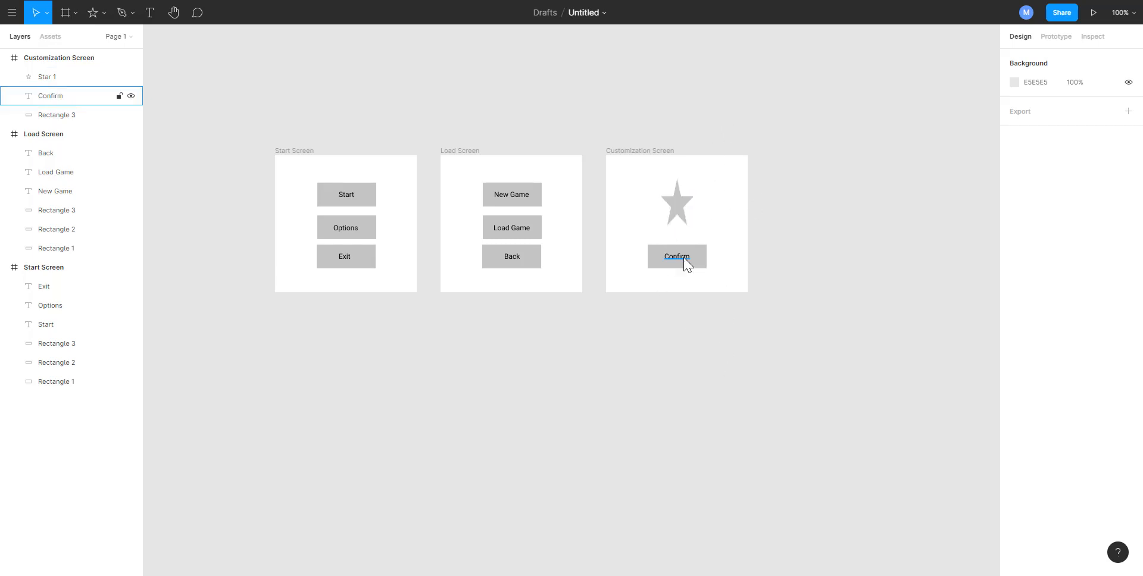
Move the Confirm button's rectangle and label up closer to the star, and place a duplicate of both just below.
left_click_drag(795, 304, 683, 257)
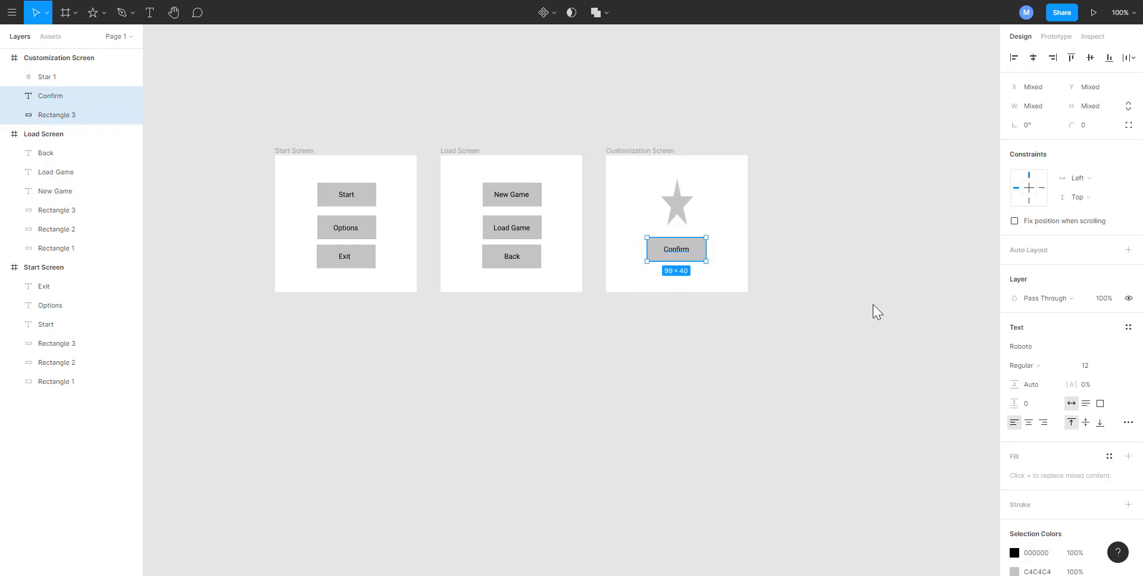
key("ctrl+d")
left_click_drag(694, 260, 690, 281)
Change the lower duplicated Confirm label on the Customization Screen to Back and center the text on its button.
double_click(678, 277)
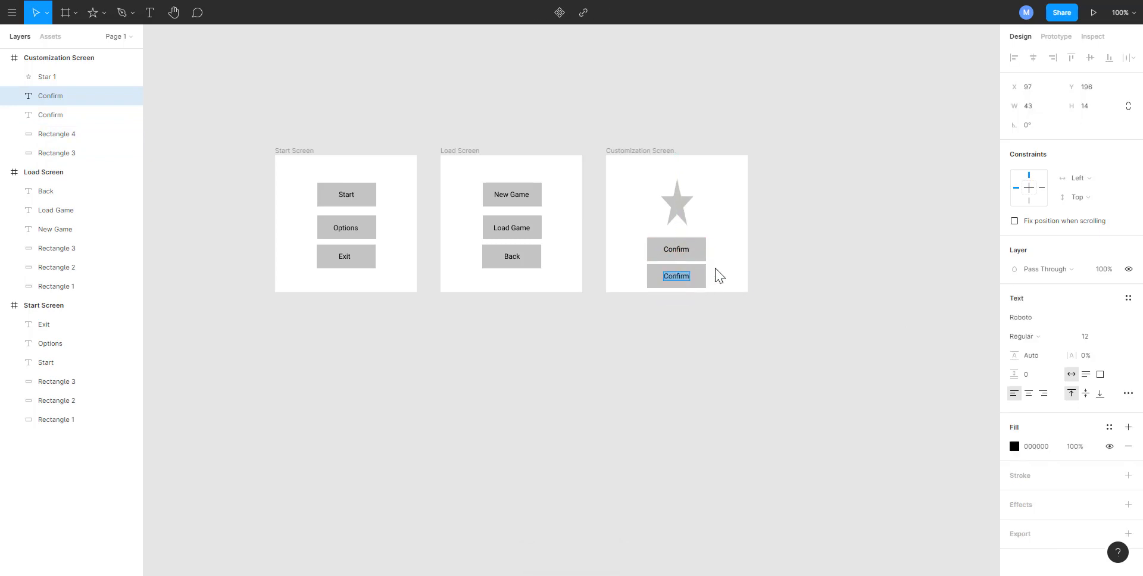
type("Back")
key("Escape")
left_click_drag(671, 279, 673, 281)
left_click(701, 340)
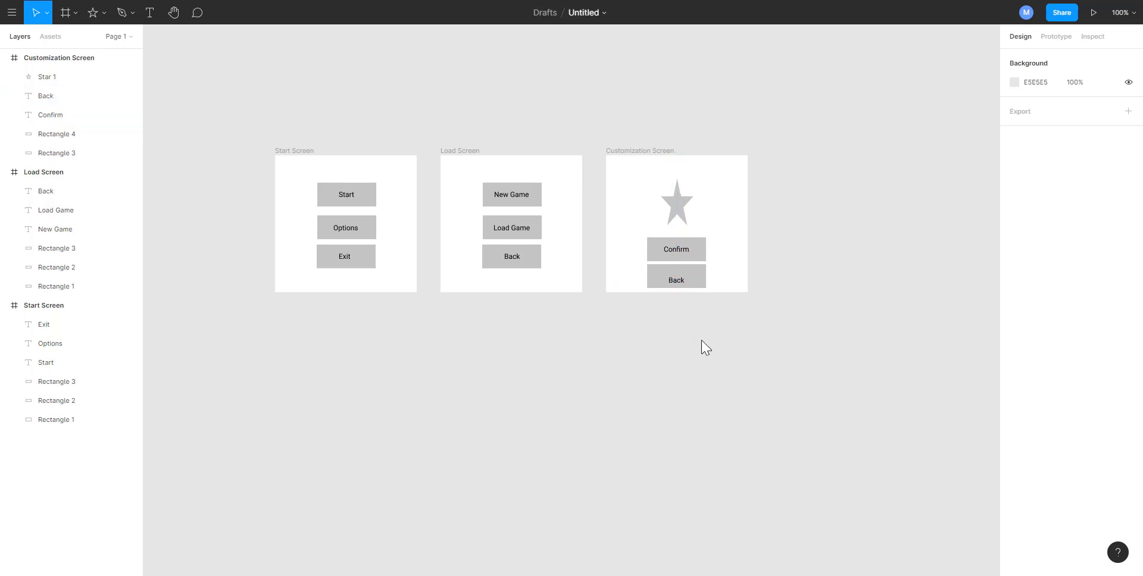
left_click(679, 288)
left_click_drag(676, 278, 677, 279)
left_click(684, 370)
Add prototype connections from the Start button to the Load Screen and from the New Game button to the Customization Screen.
left_click(1050, 37)
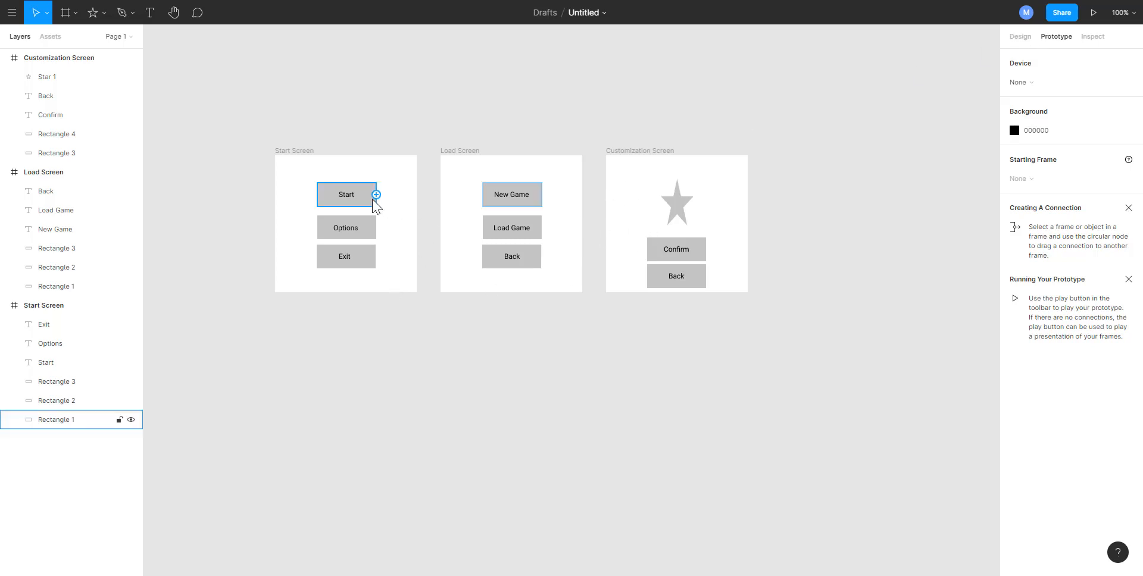
left_click_drag(377, 194, 445, 231)
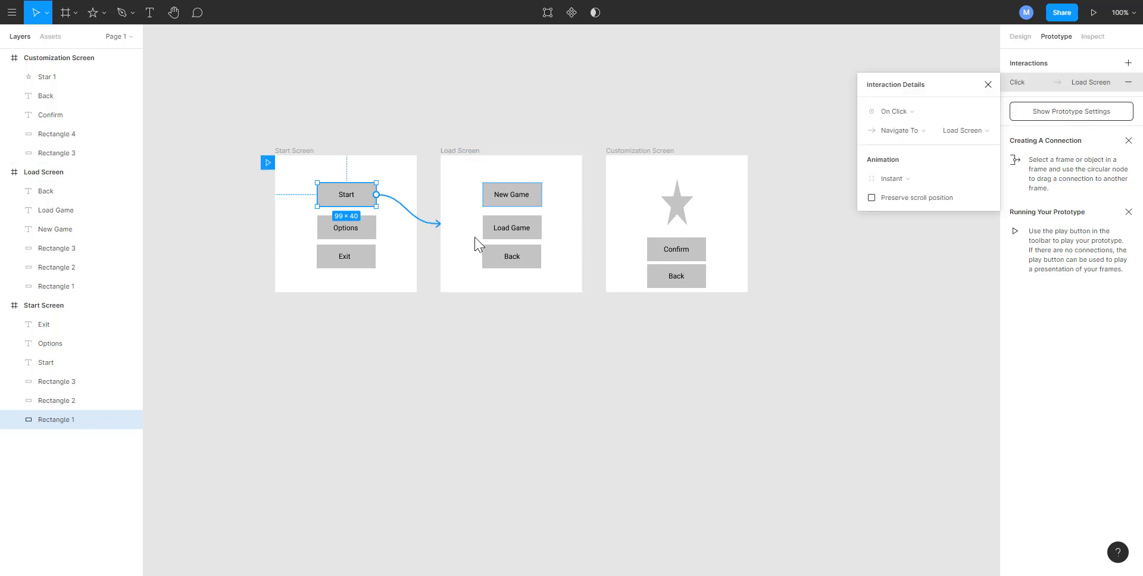
left_click(496, 376)
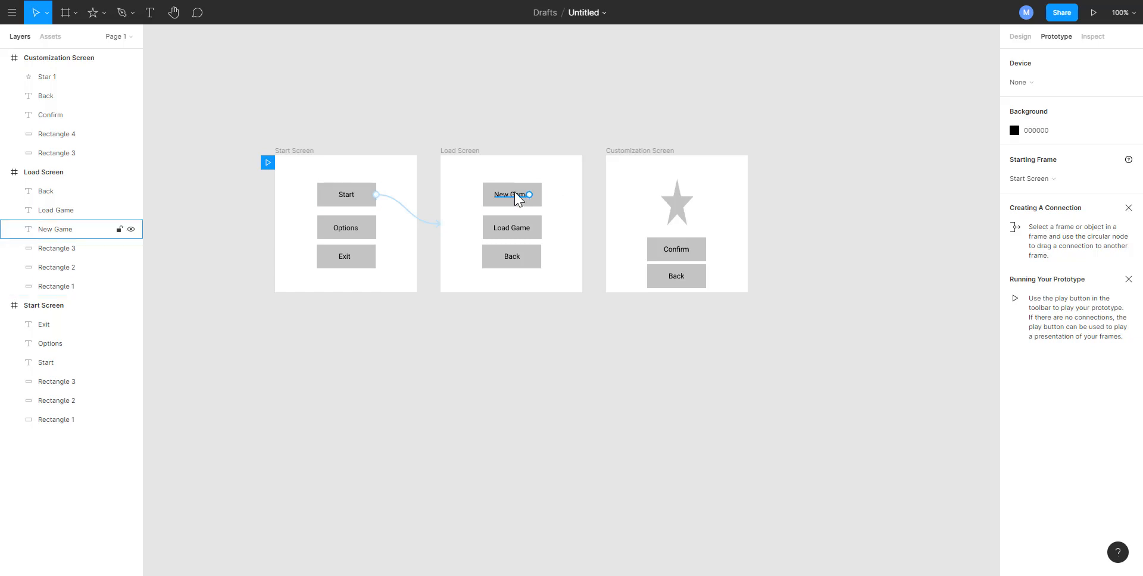
left_click(541, 195)
left_click_drag(542, 195, 614, 230)
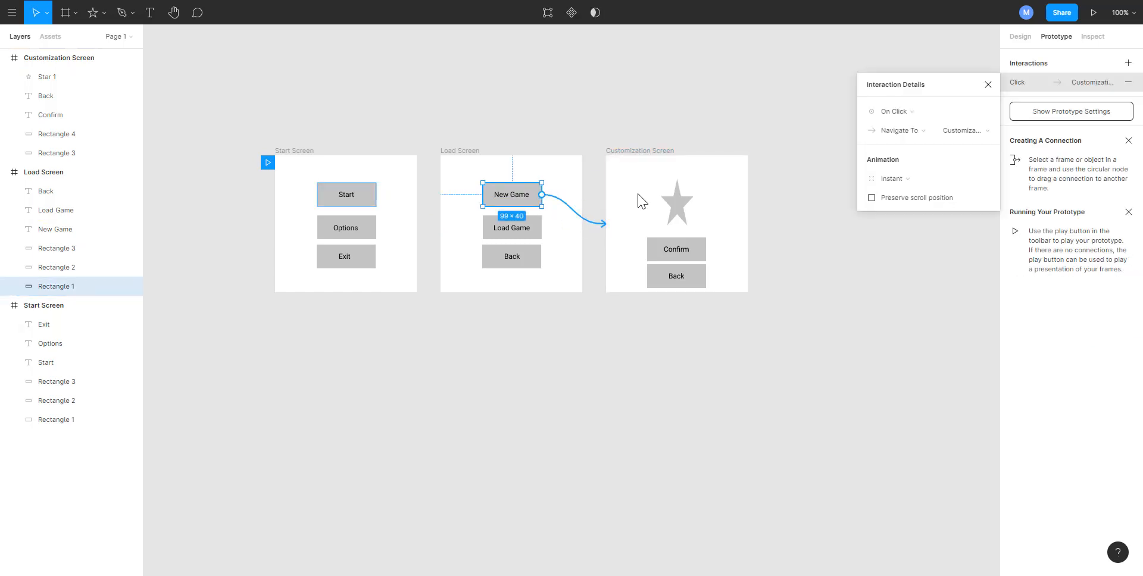
Connect the Load Screen's Back button to the Start Screen and the Customization Screen's Back button to the Load Screen.
left_click(484, 257)
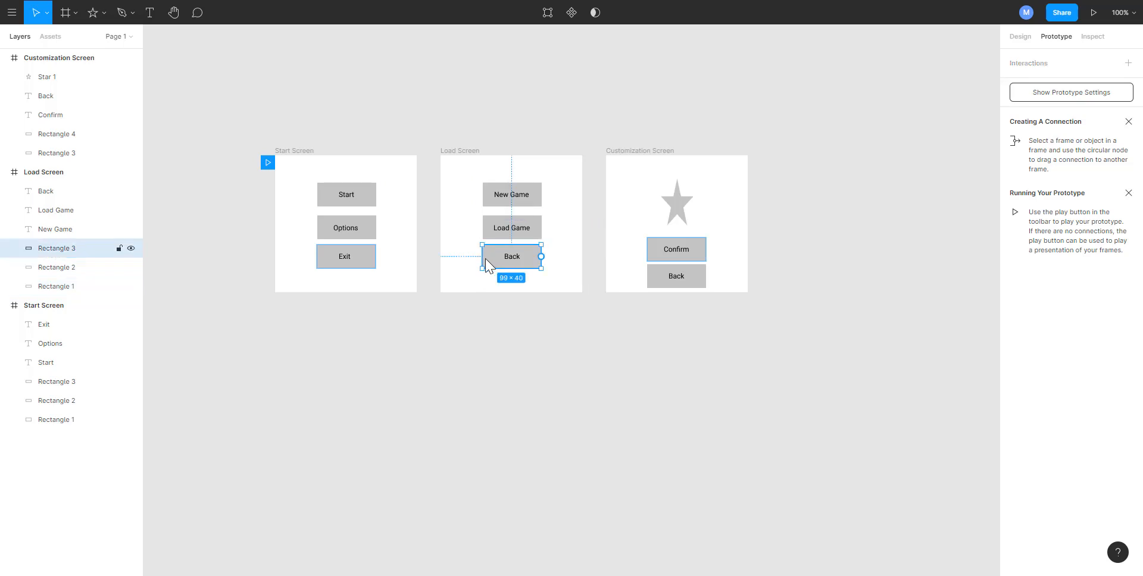
left_click(557, 363)
left_click_drag(541, 256, 334, 292)
left_click(627, 357)
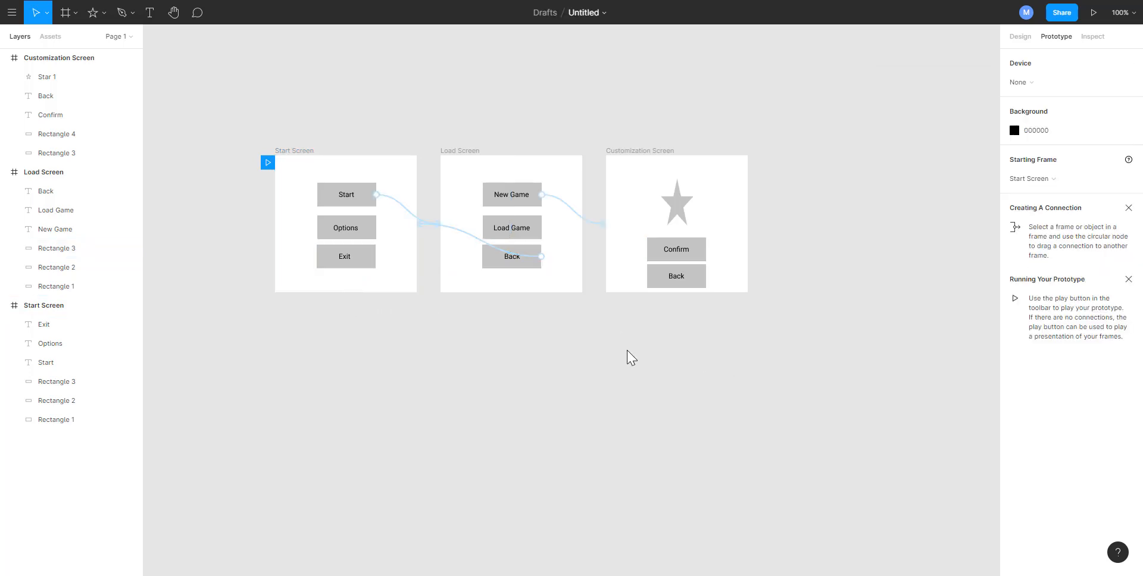
left_click(421, 221)
left_click(429, 231)
mouse_move(709, 283)
left_click_drag(706, 277, 571, 250)
left_click(650, 410)
Run the prototype and test the Start, Load Game, New Game and both Back buttons, and return to the design file.
left_click(1094, 16)
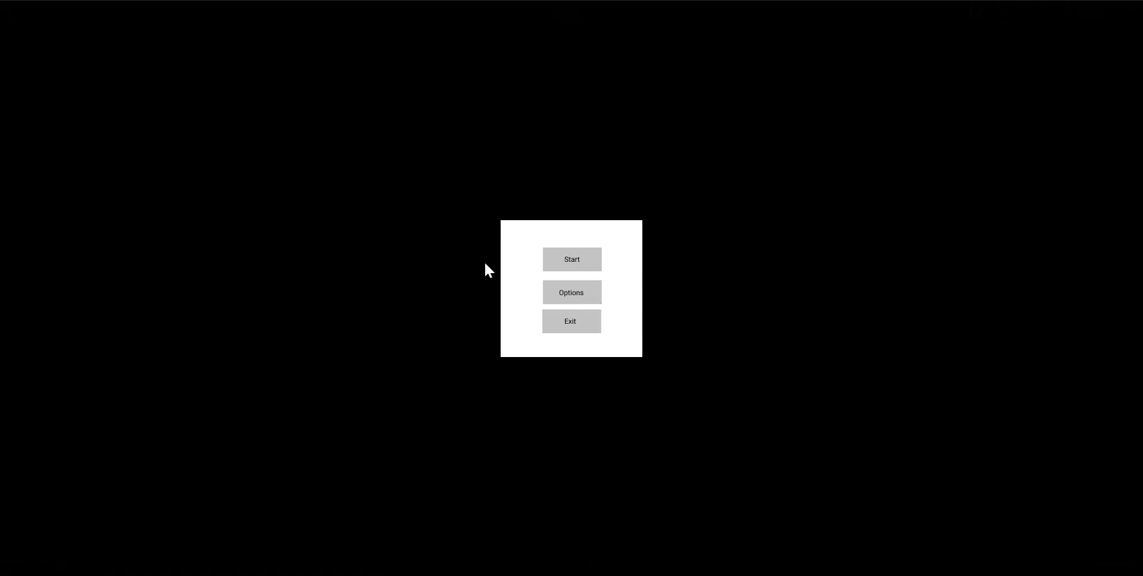
left_click(590, 261)
left_click(555, 295)
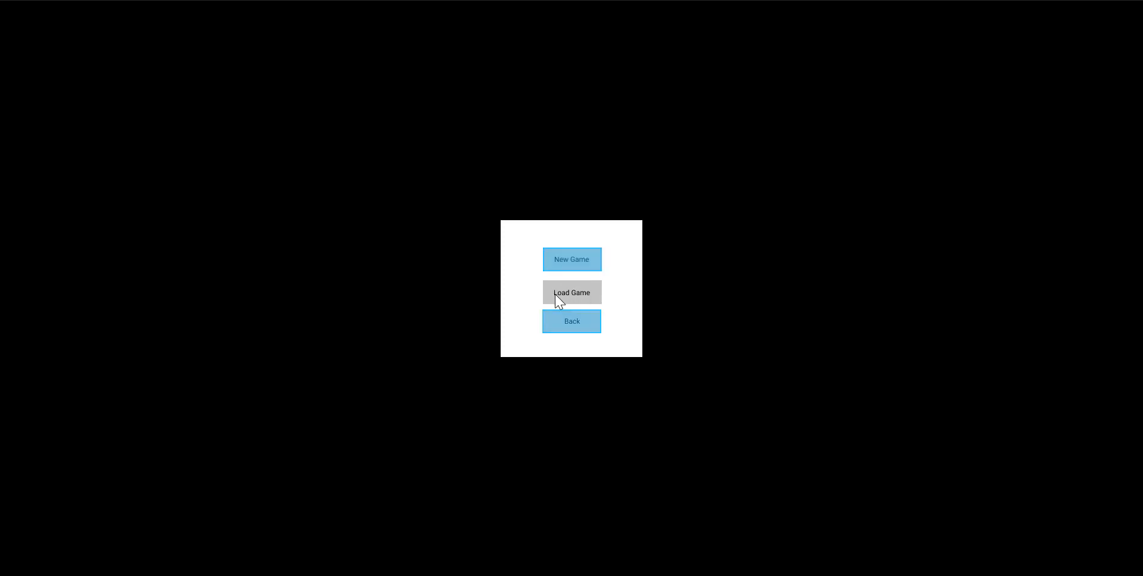
left_click(594, 294)
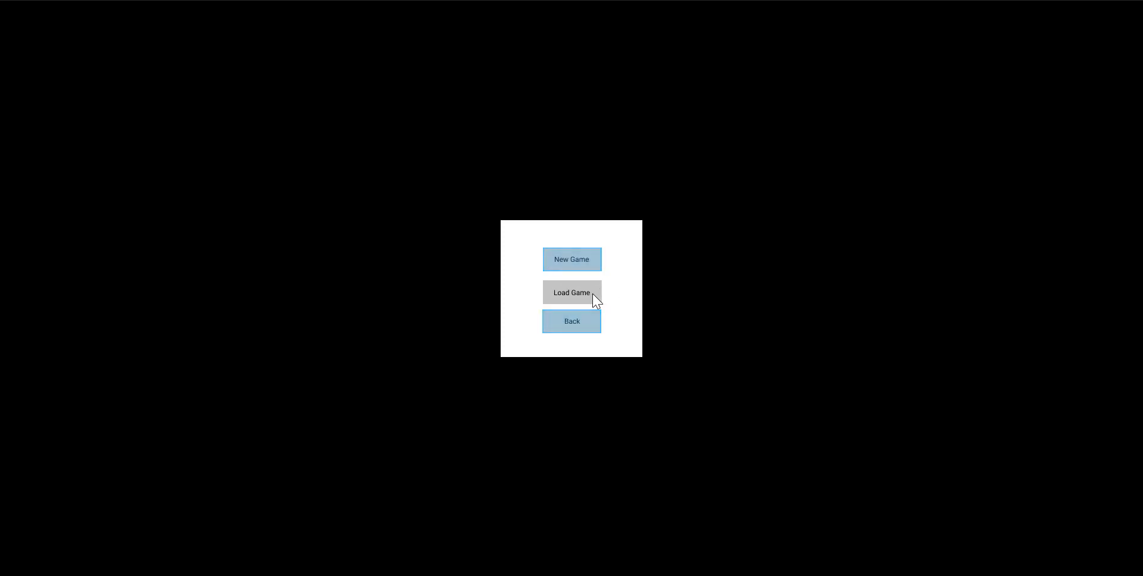
left_click(576, 260)
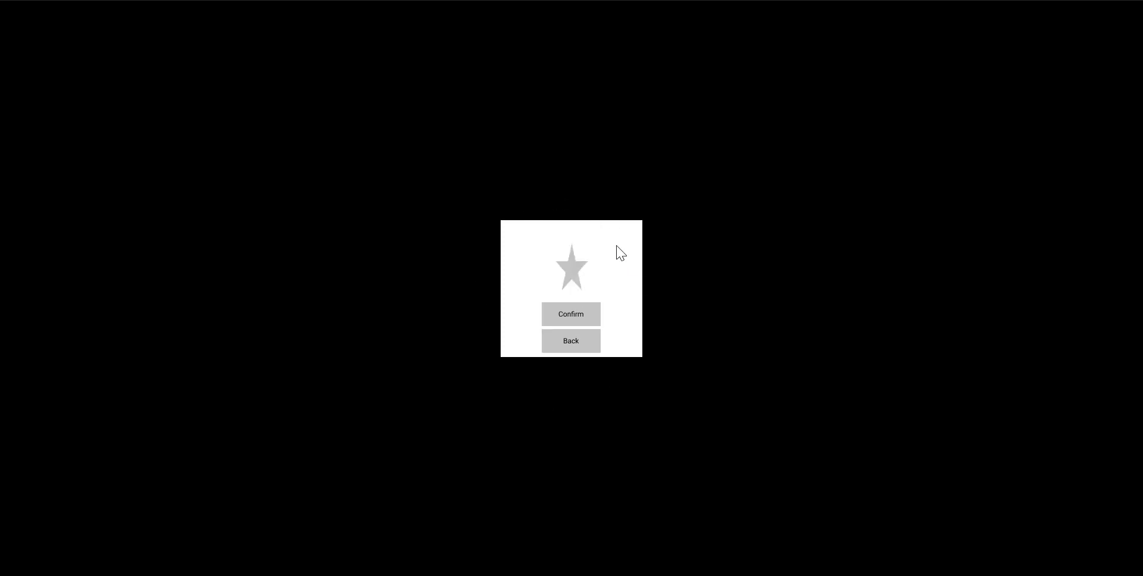
left_click(573, 347)
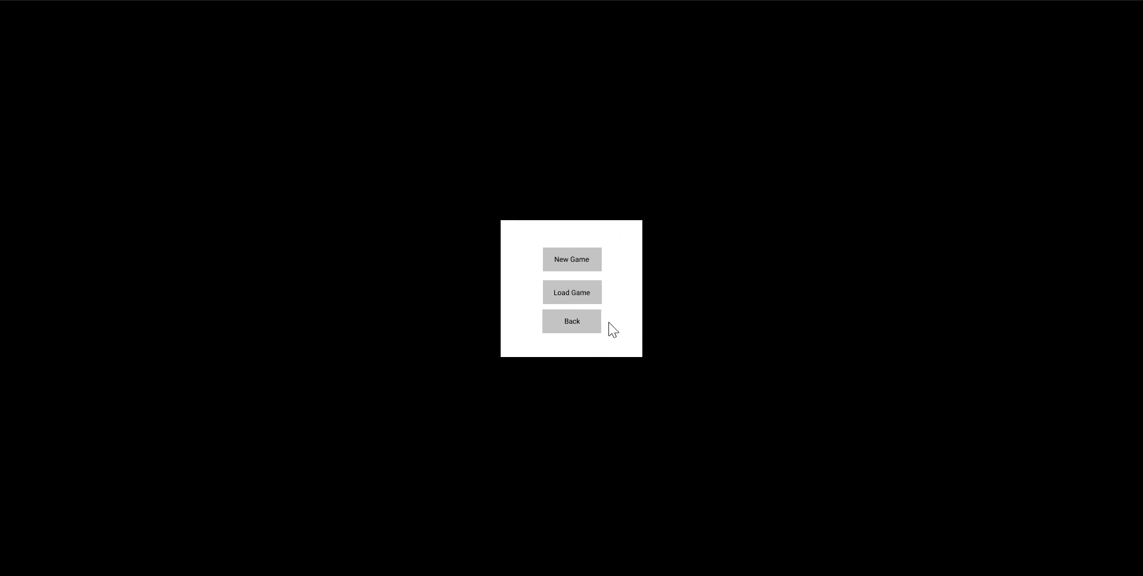
left_click(575, 323)
left_click(632, 1)
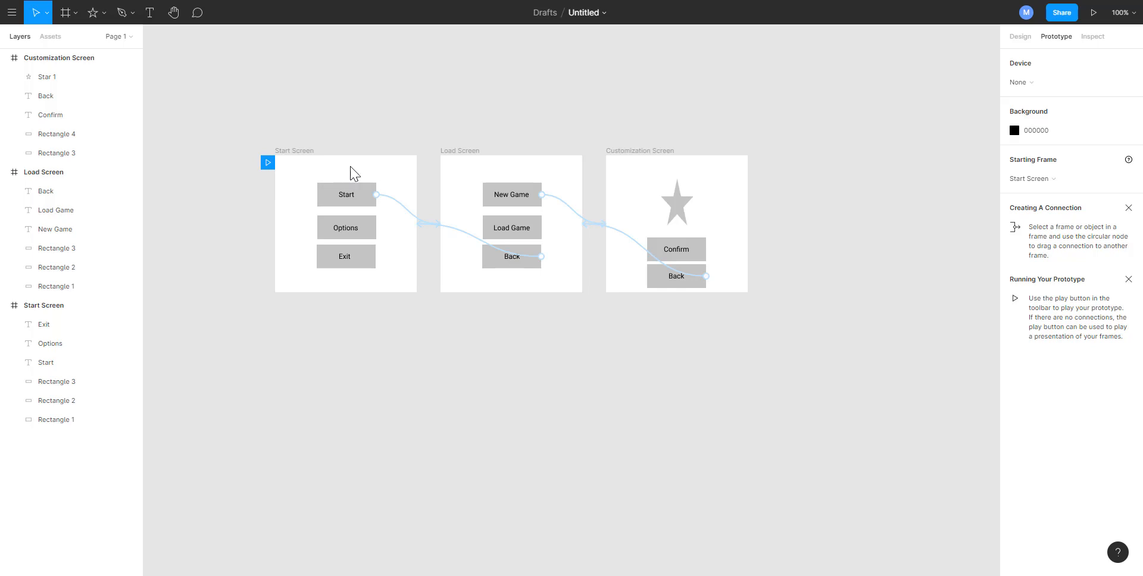
Add a "Start Screen" text title to the Start Screen frame and center it above the Start button.
left_click(148, 18)
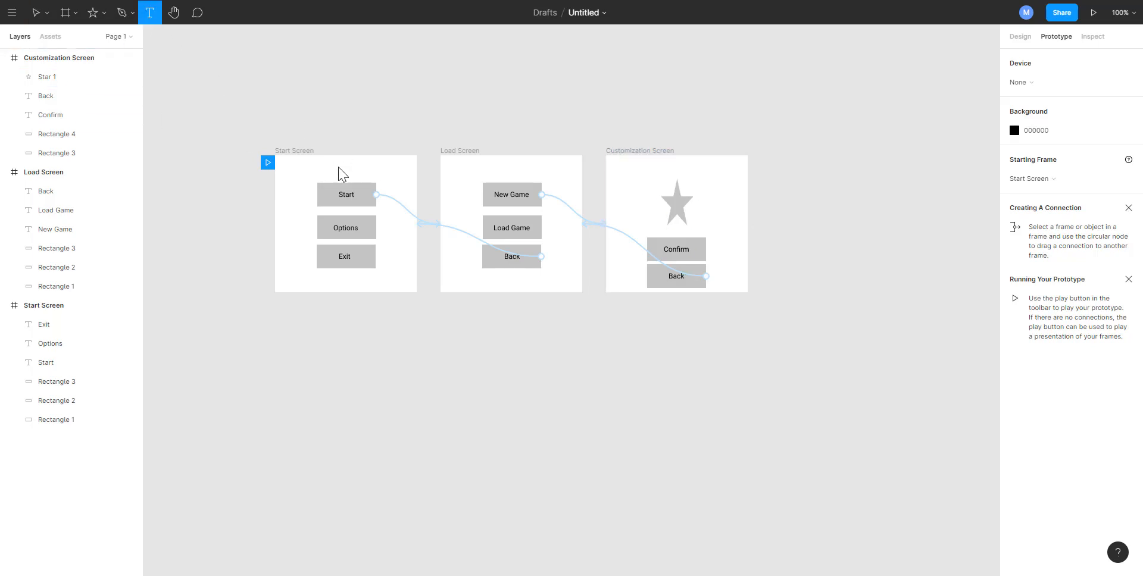
left_click(339, 171)
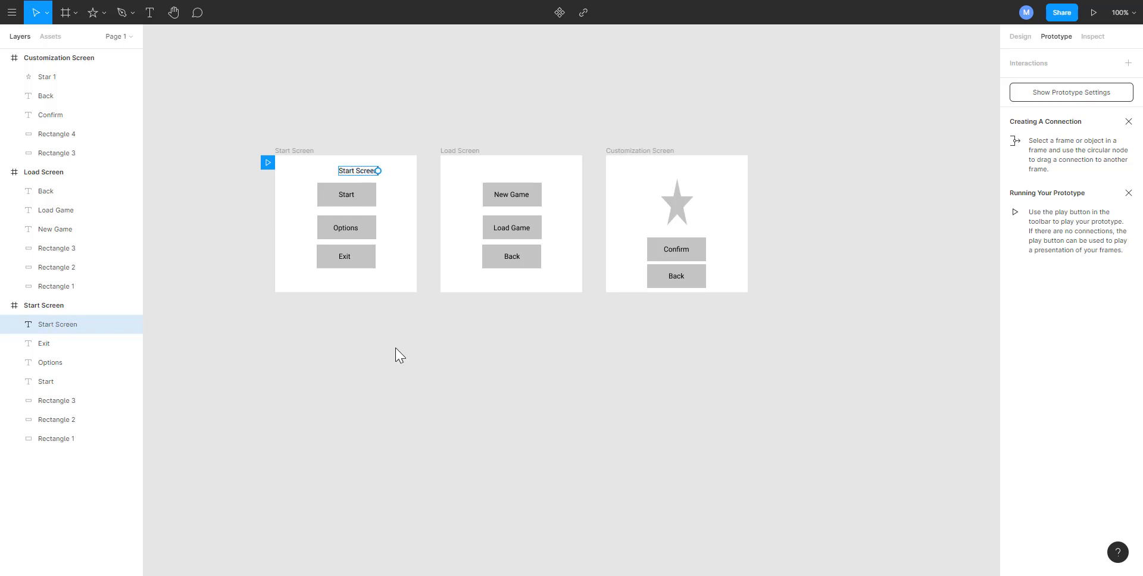
key("Escape")
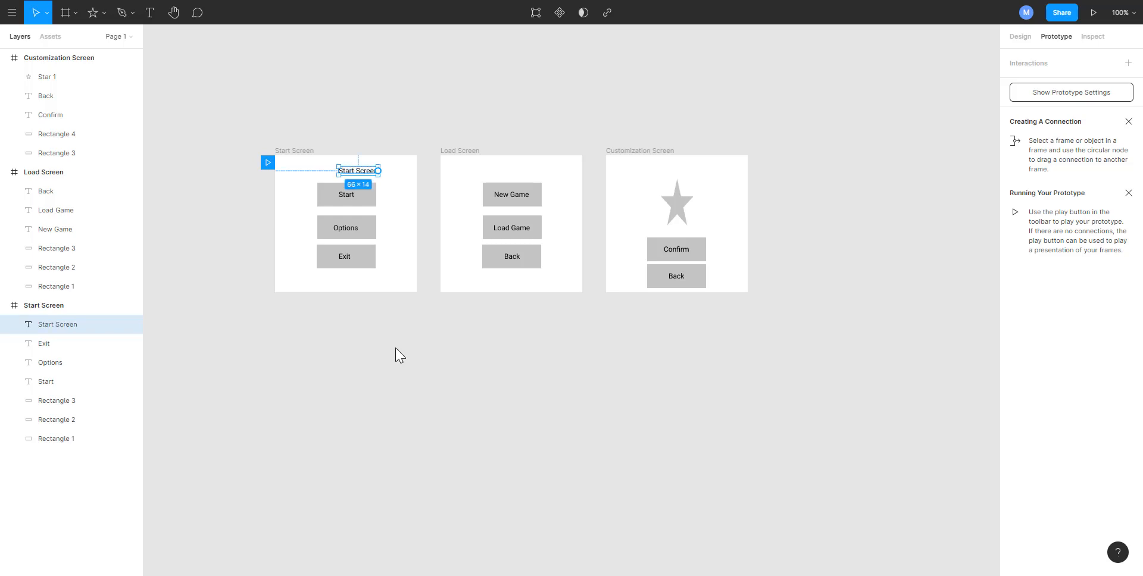
left_click(486, 359)
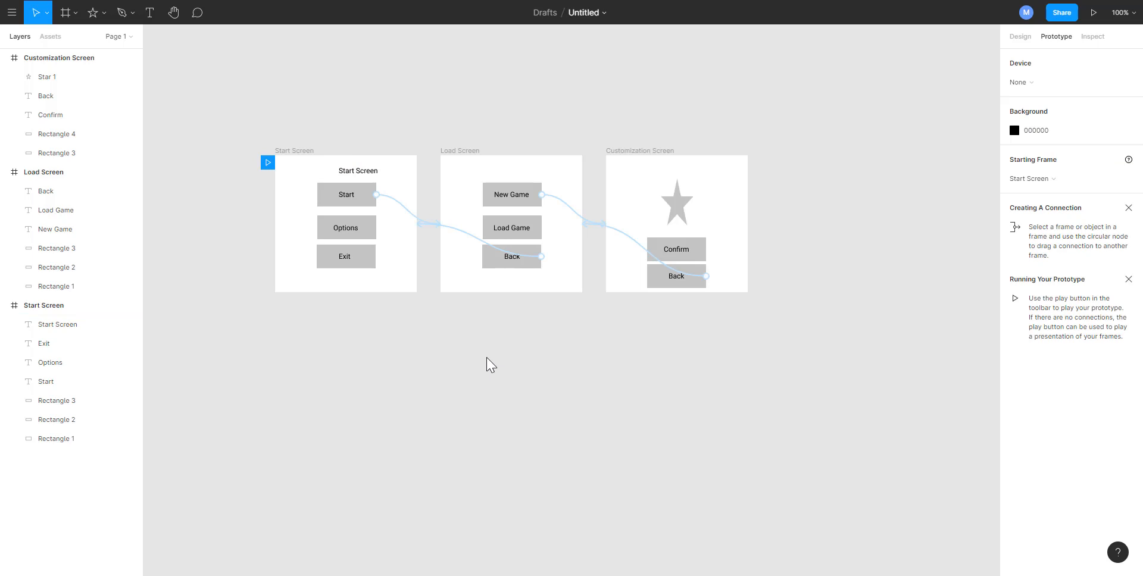
left_click(1019, 40)
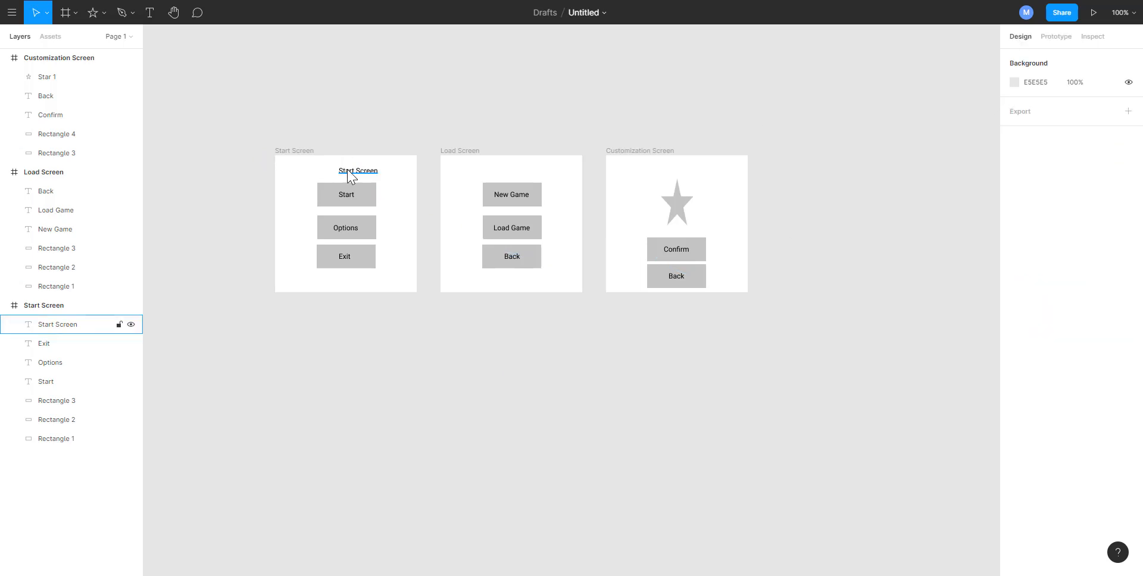
mouse_move(348, 173)
left_mouse_down()
mouse_move(360, 173)
mouse_move(353, 165)
left_mouse_up()
left_click(376, 351)
left_click(342, 362)
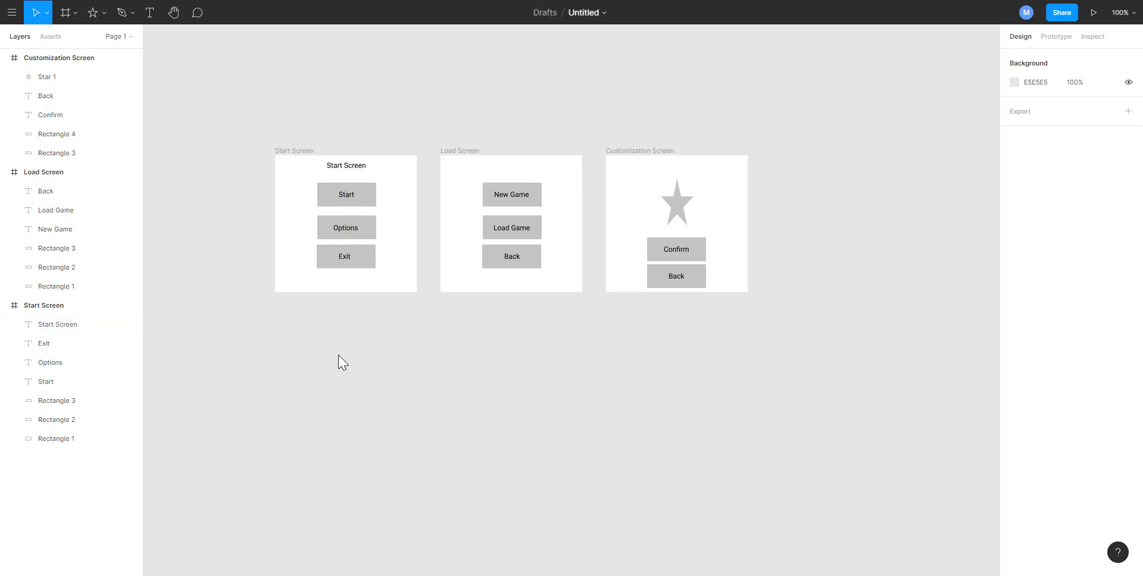
Duplicate the Start Screen title, place the copy above the New Game button, and change its text to "Load Screen".
left_click(351, 166)
left_click(526, 175)
left_click(353, 167)
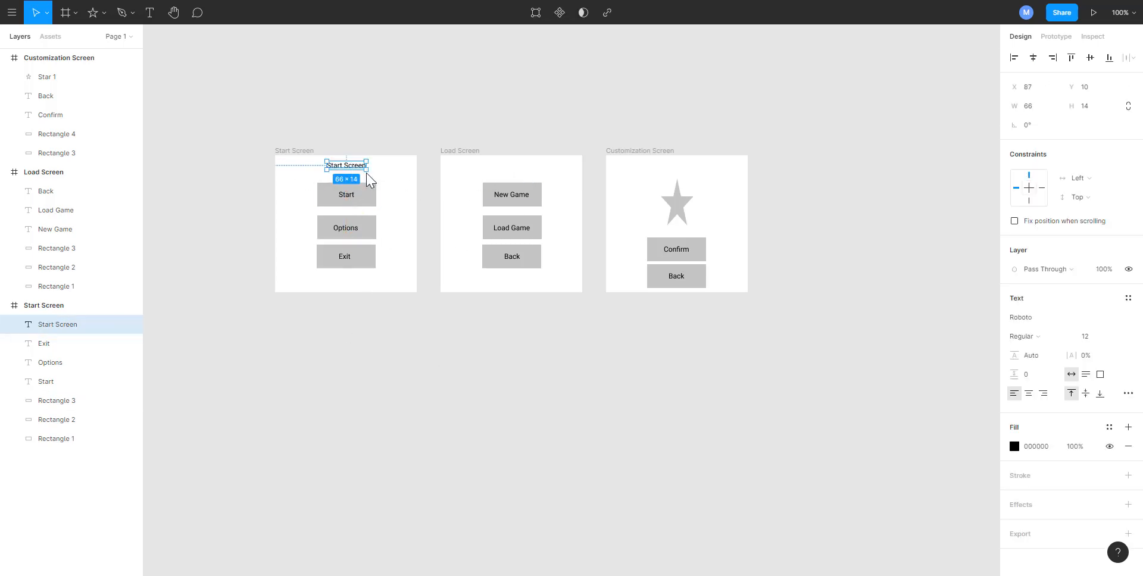
key("ctrl+d")
left_click_drag(356, 168, 515, 171)
double_click(512, 170)
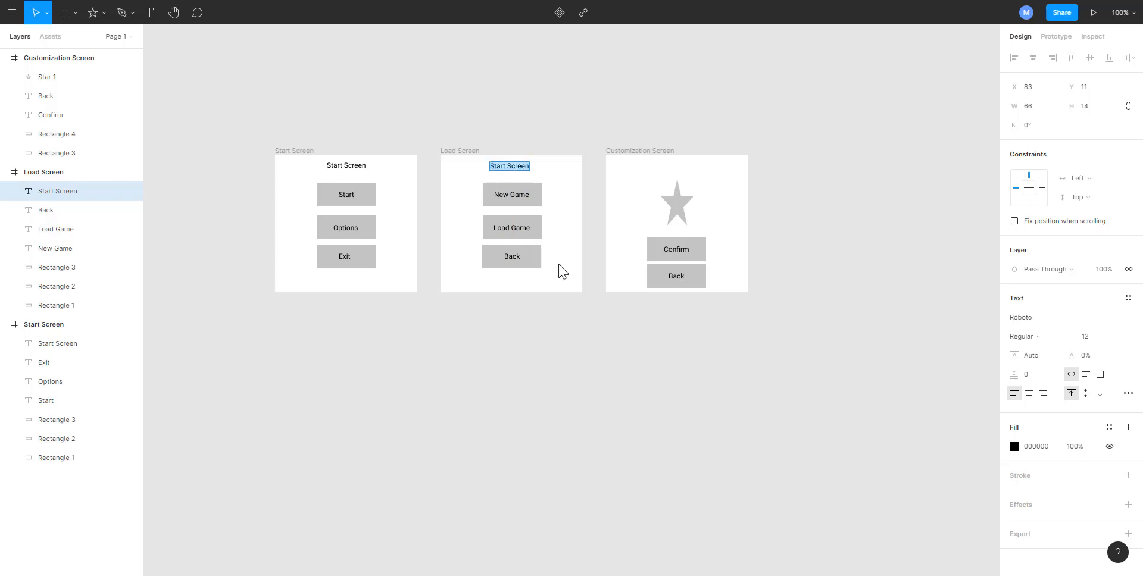
type("Load Screen")
key("Escape")
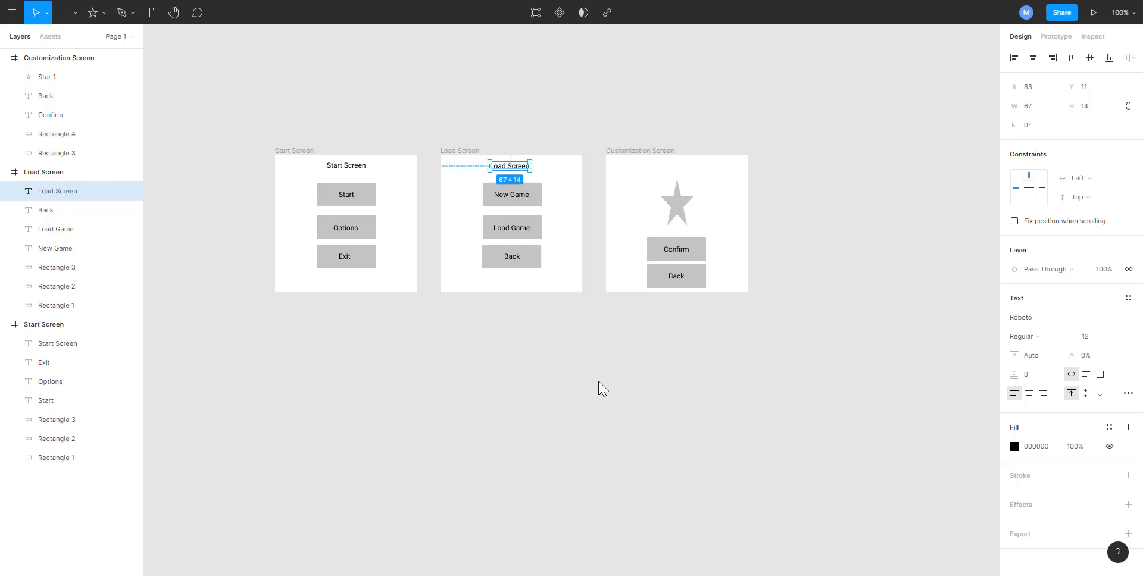
Duplicate the Load Screen title onto the Customization Screen, change its text to "Character Customization", and center it above the star.
key("ctrl+d")
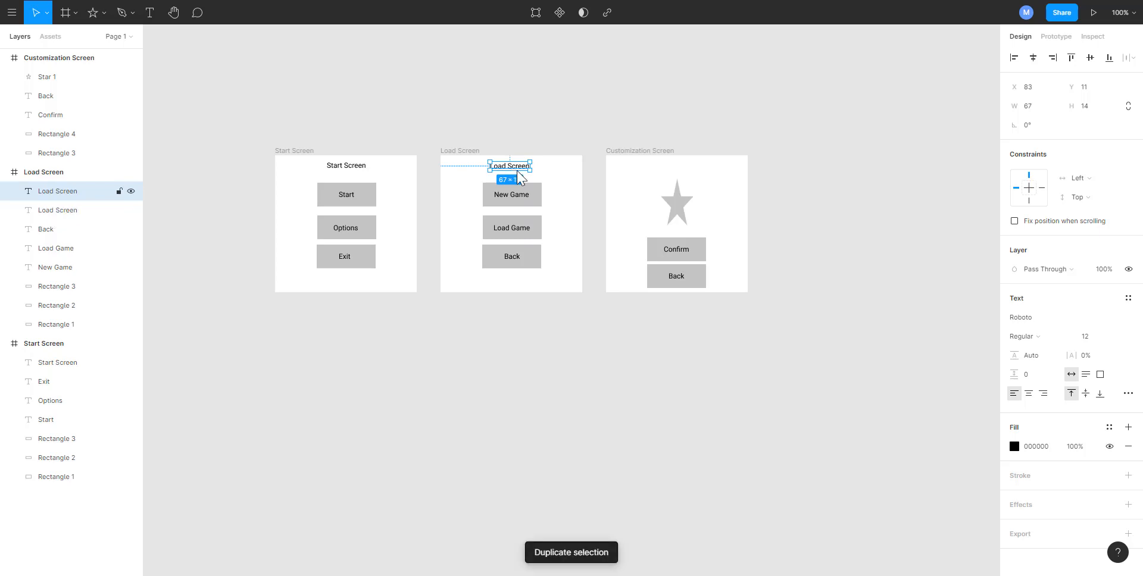
left_click_drag(514, 168, 682, 172)
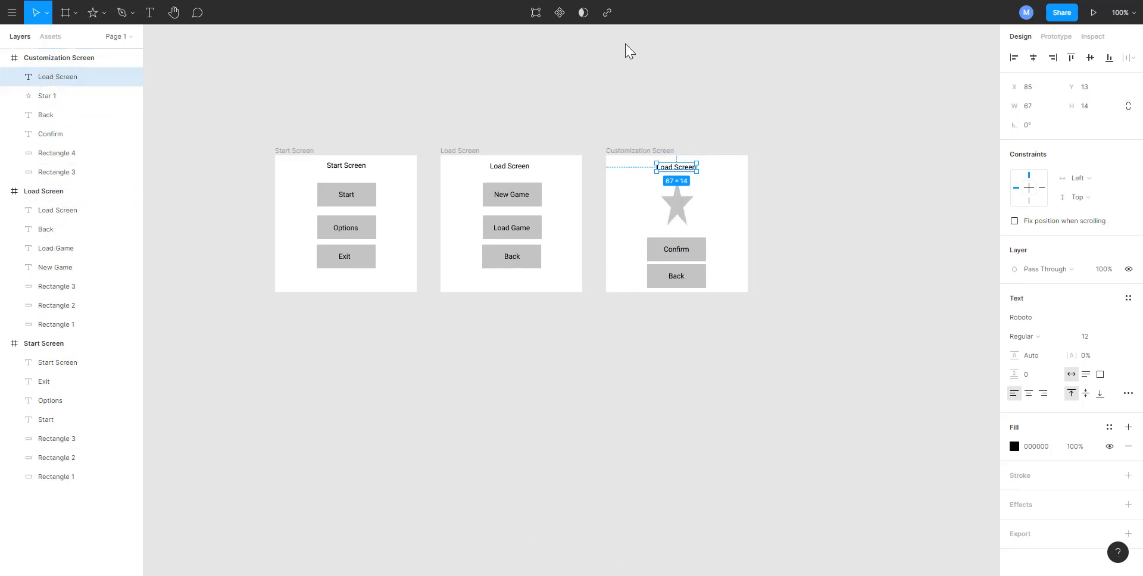
double_click(684, 170)
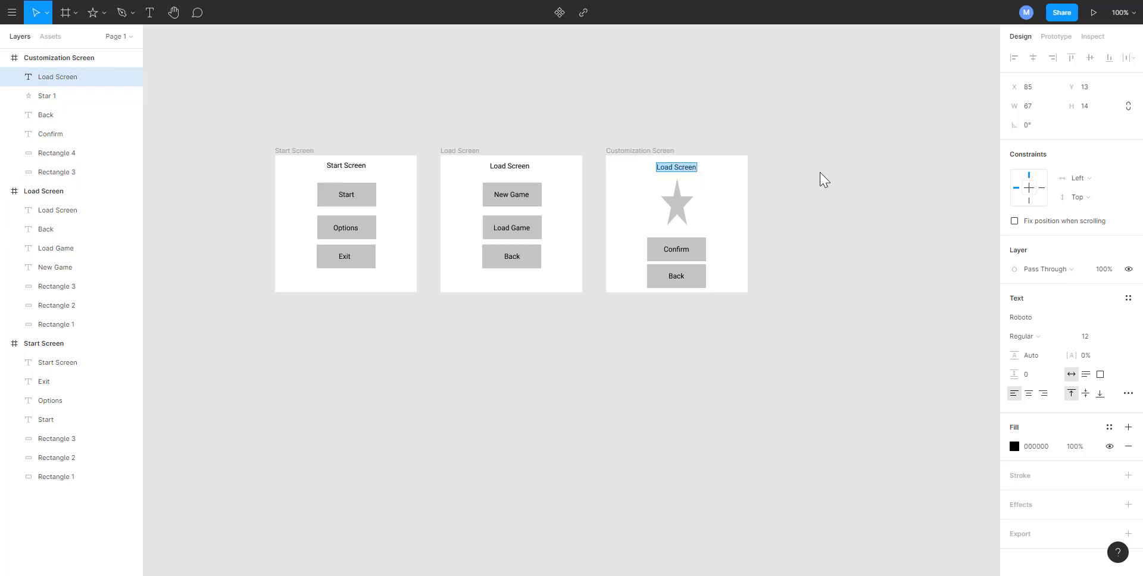
type("Character Customization")
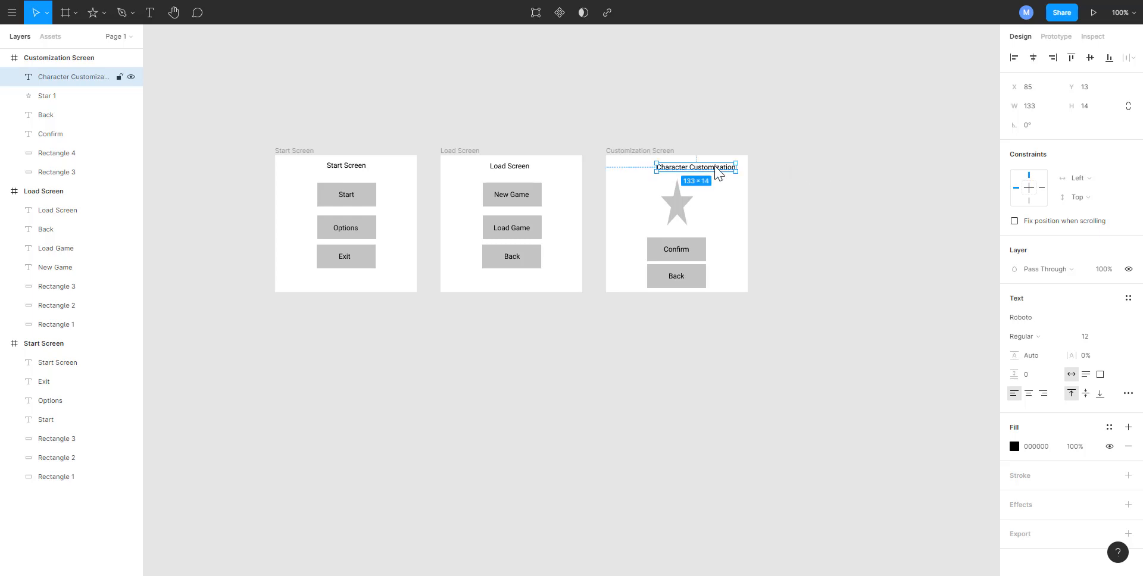
left_click_drag(715, 169, 697, 169)
left_click(817, 256)
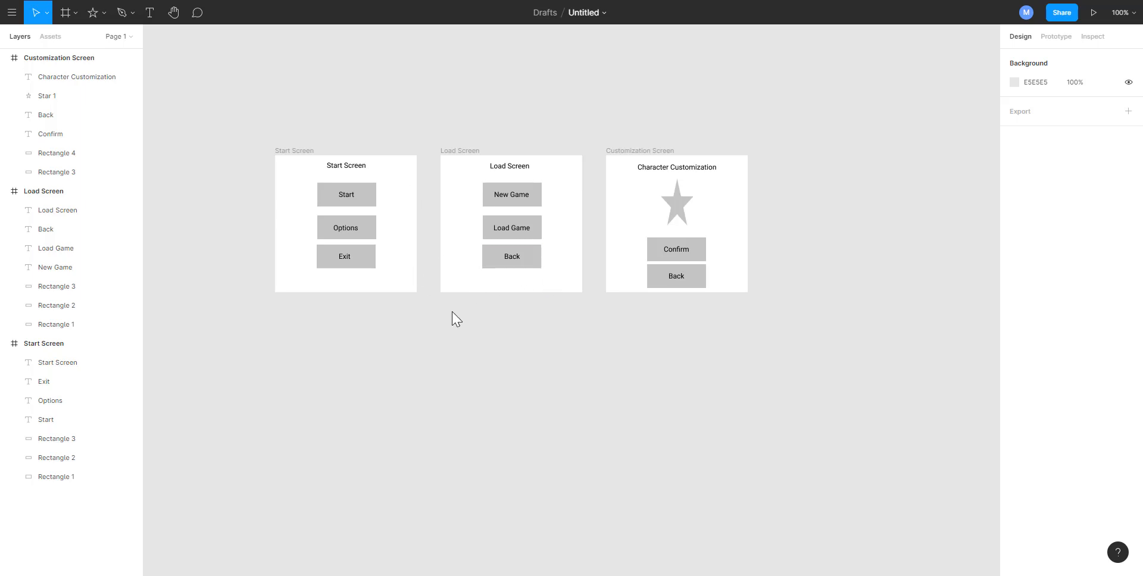
Run the titled prototype and go through Start, New Game and the Character Customization screen's Back button.
left_click(1093, 22)
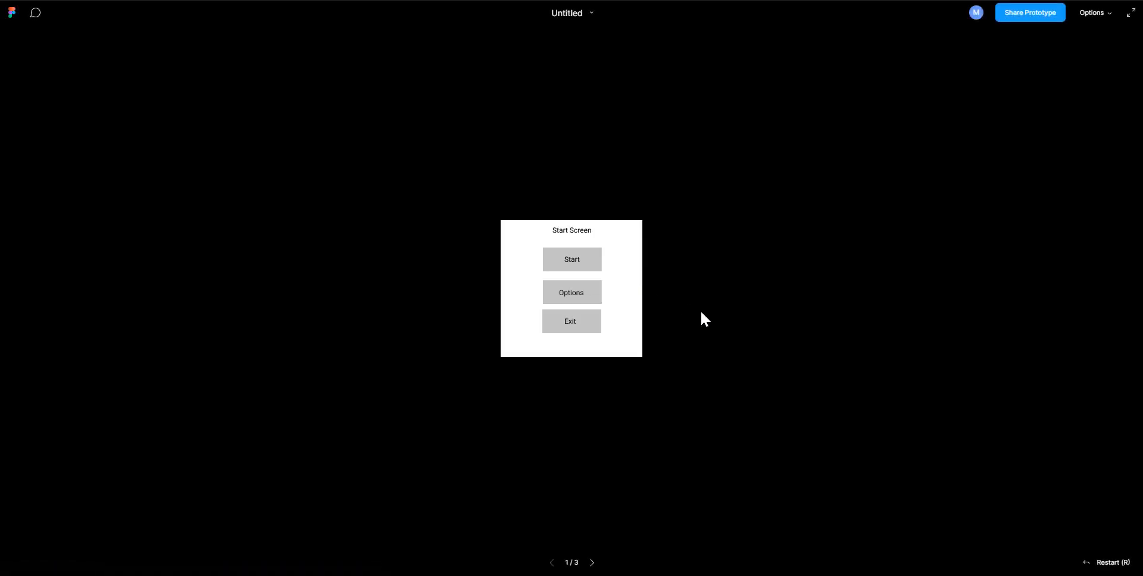
left_click(587, 257)
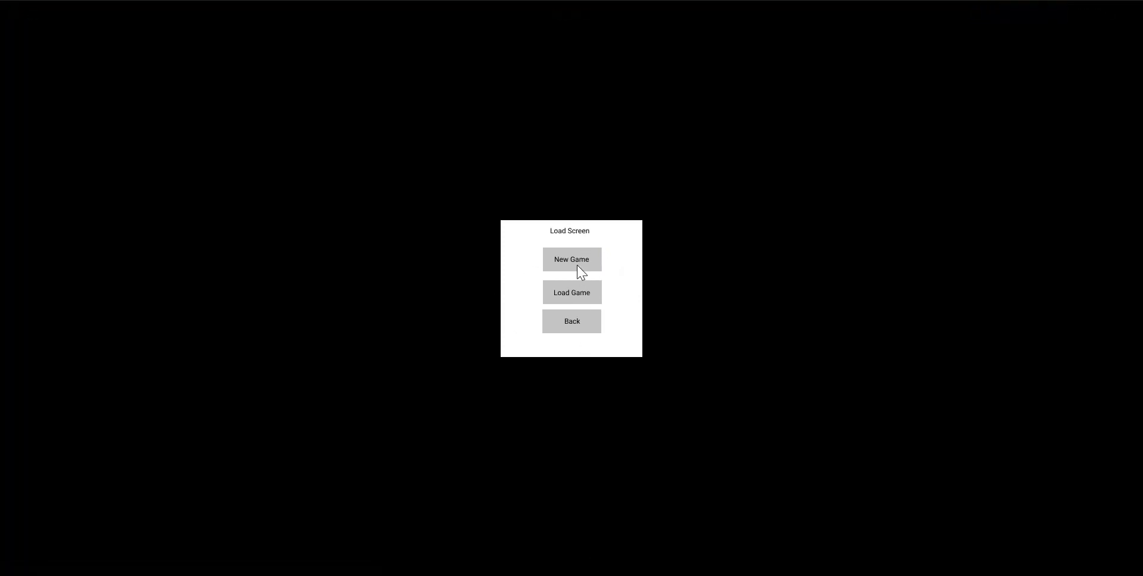
left_click(577, 265)
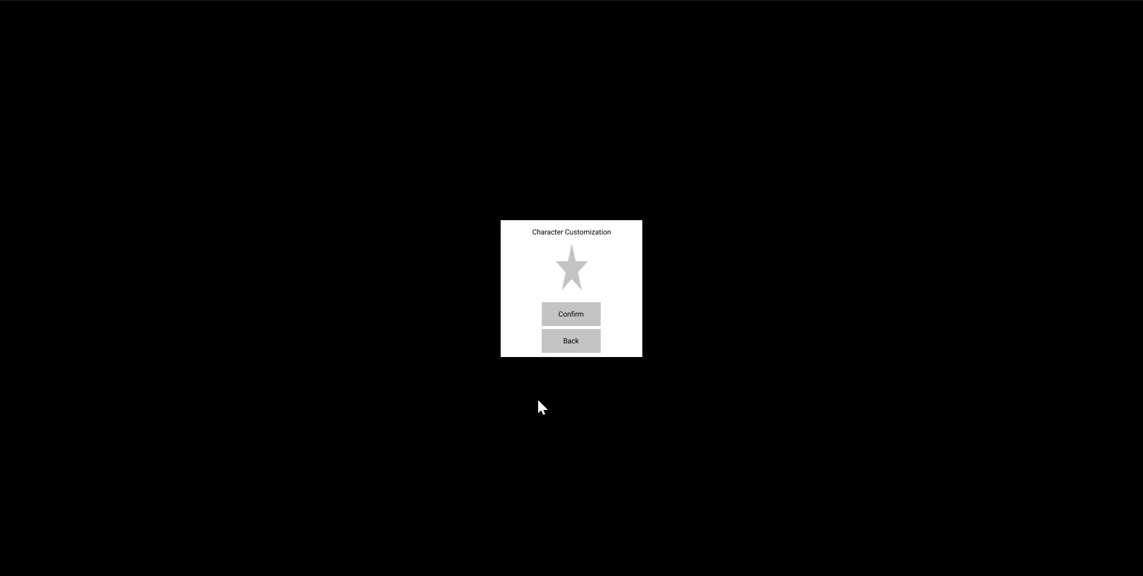
left_click(578, 345)
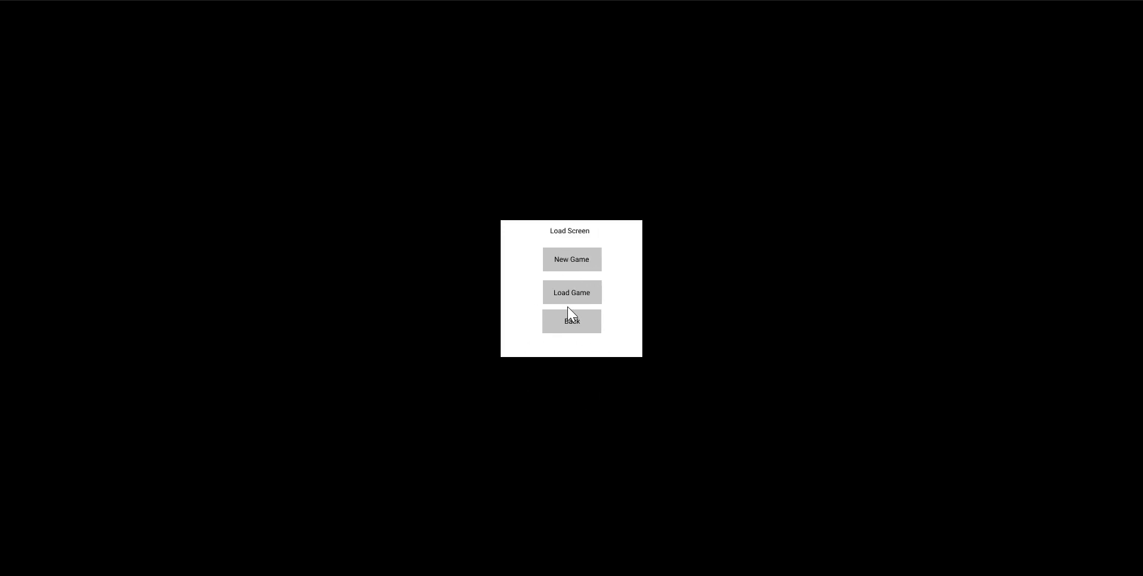